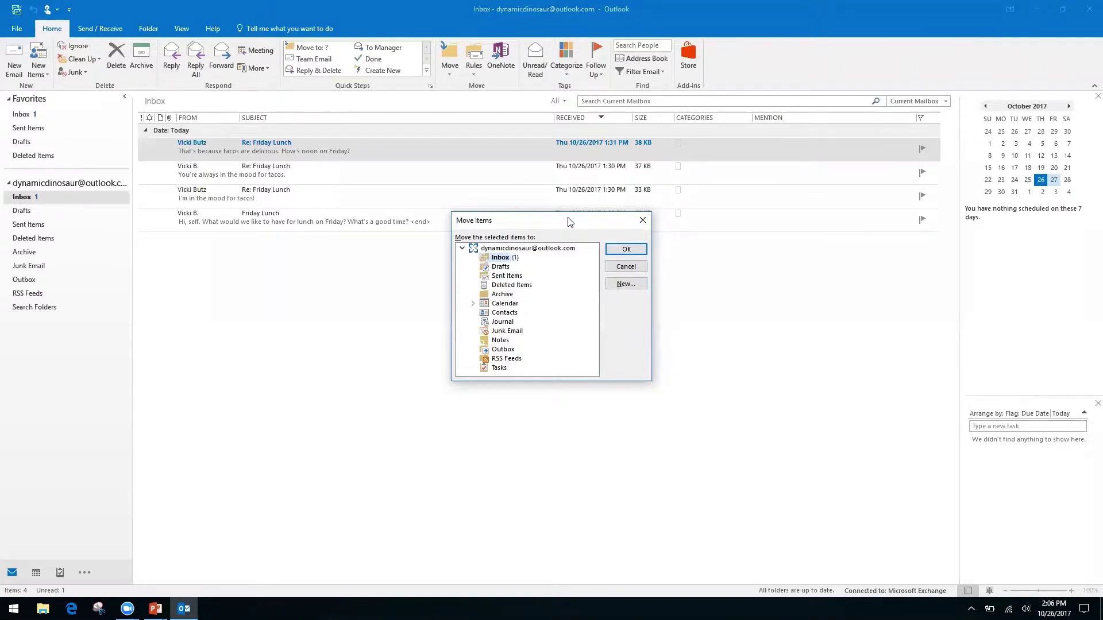
# - Leave the Move Items folder choice on Inbox, cancel the move, and switch to the shortcuts slide
pyautogui.press('Down')
pyautogui.press('Down')
pyautogui.press('Down')
pyautogui.press('Down')
pyautogui.press('Up')
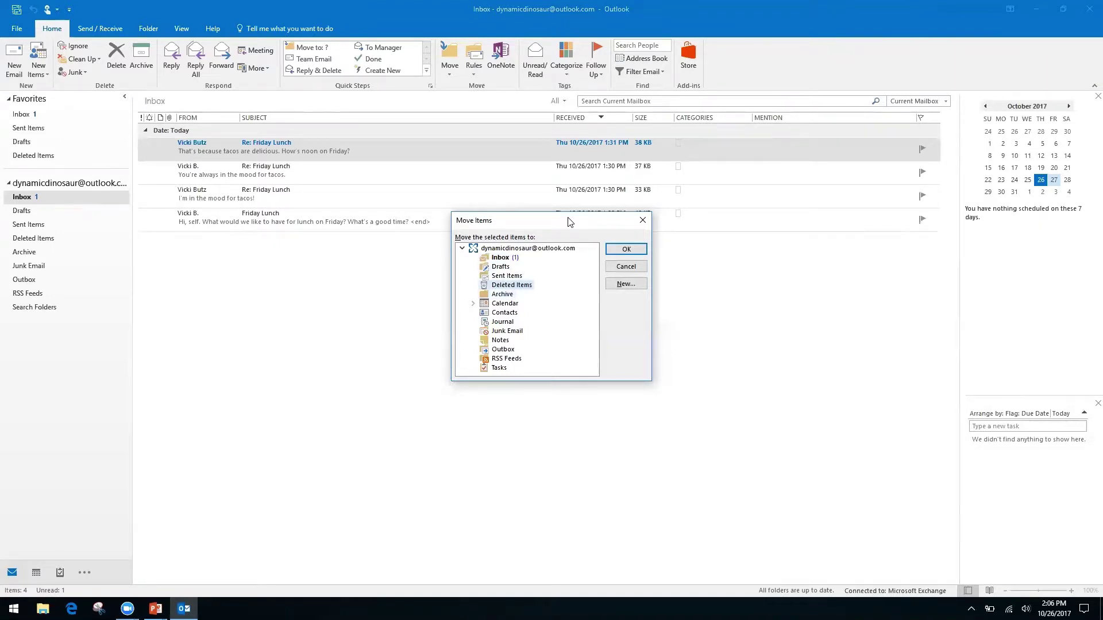
pyautogui.press('Up')
pyautogui.press('Up')
pyautogui.press('Up')
pyautogui.click(642, 223)
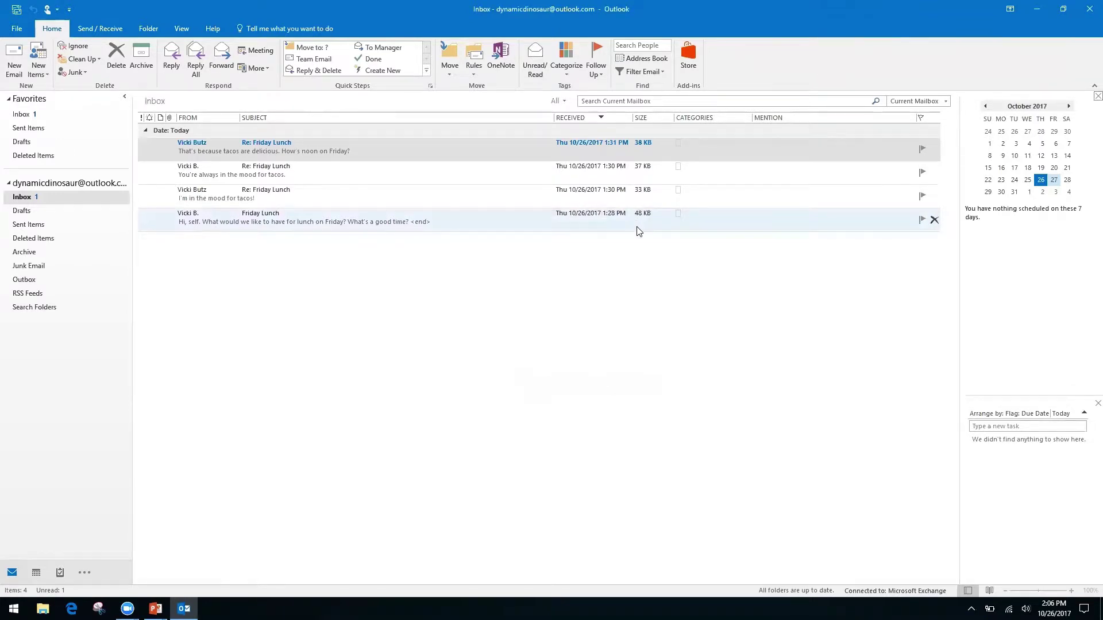
pyautogui.hotkey('alt', 'Tab')
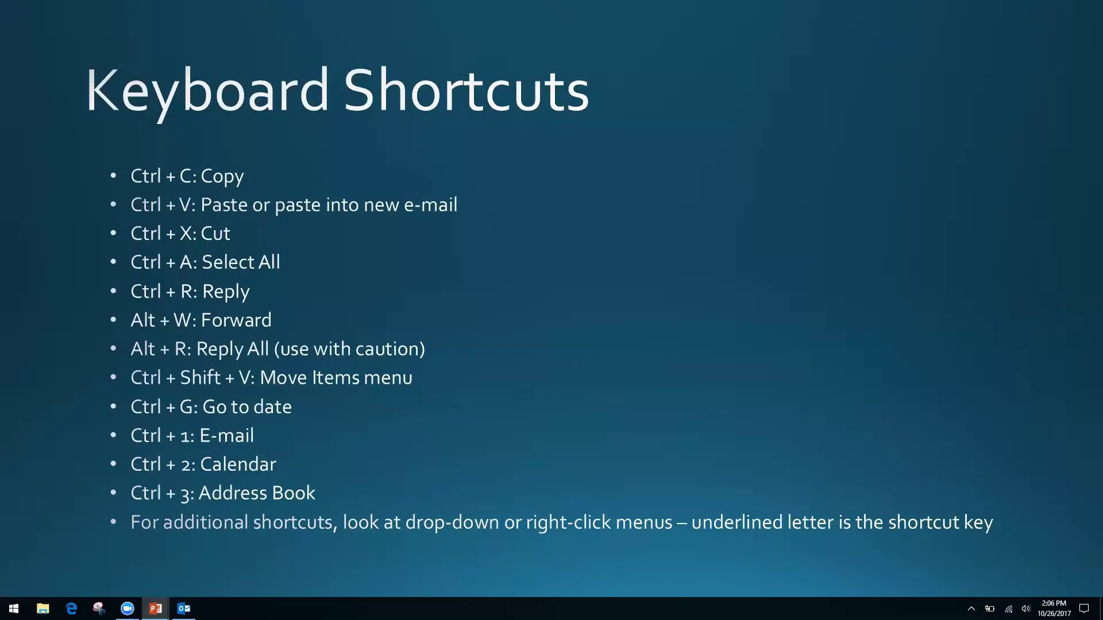
# - Return from the PowerPoint slide to Outlook's Inbox, then go to Calendar with Ctrl+2
pyautogui.hotkey('alt', 'Tab')
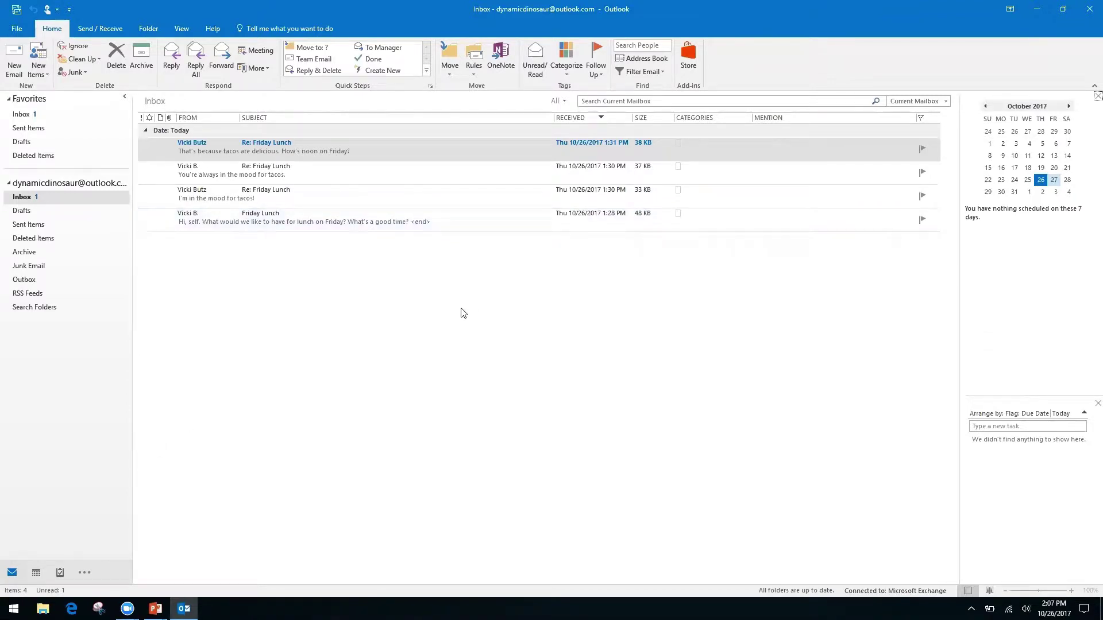
pyautogui.hotkey('ctrl', '2')
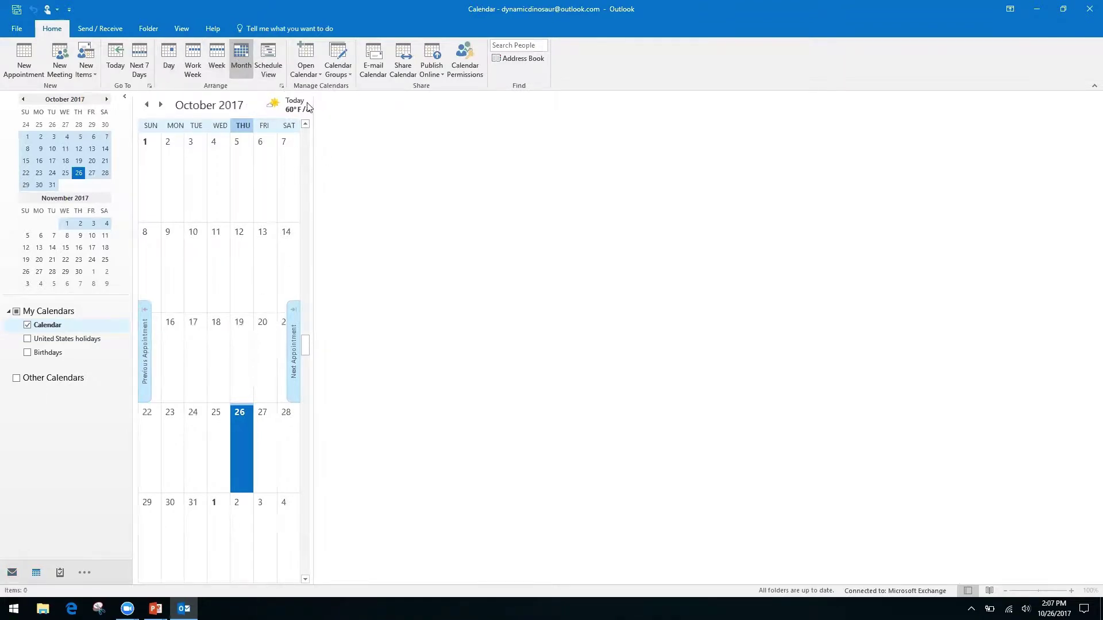
# - Widen the October 2017 month calendar to fill the window and bring up Go To Date with Ctrl+G
pyautogui.moveTo(310, 107); pyautogui.dragTo(956, 199)
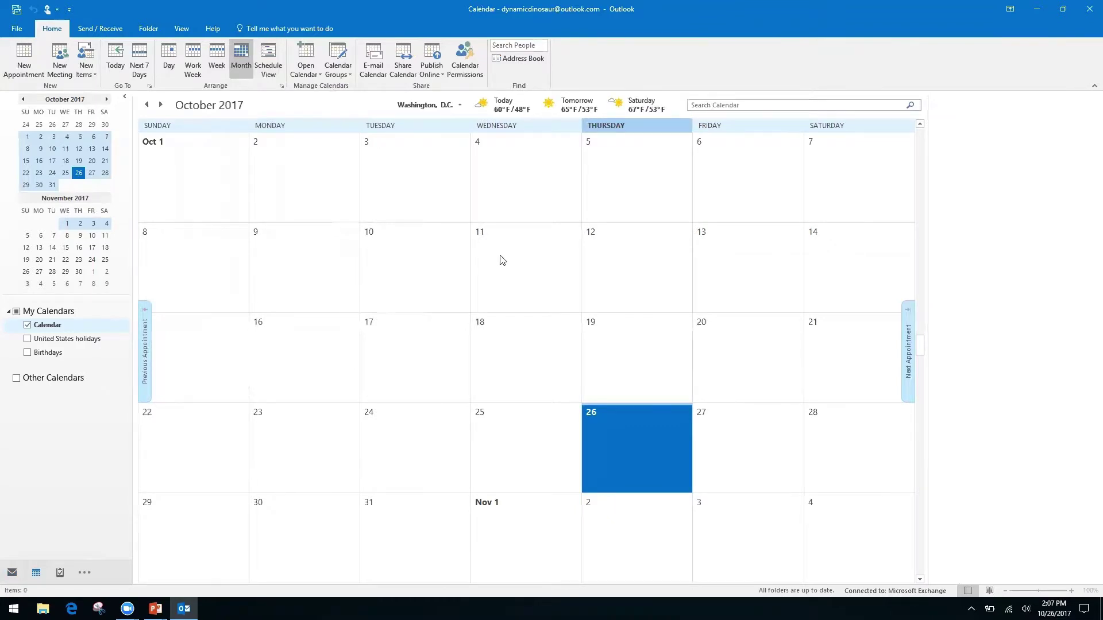
pyautogui.hotkey('ctrl', 'g')
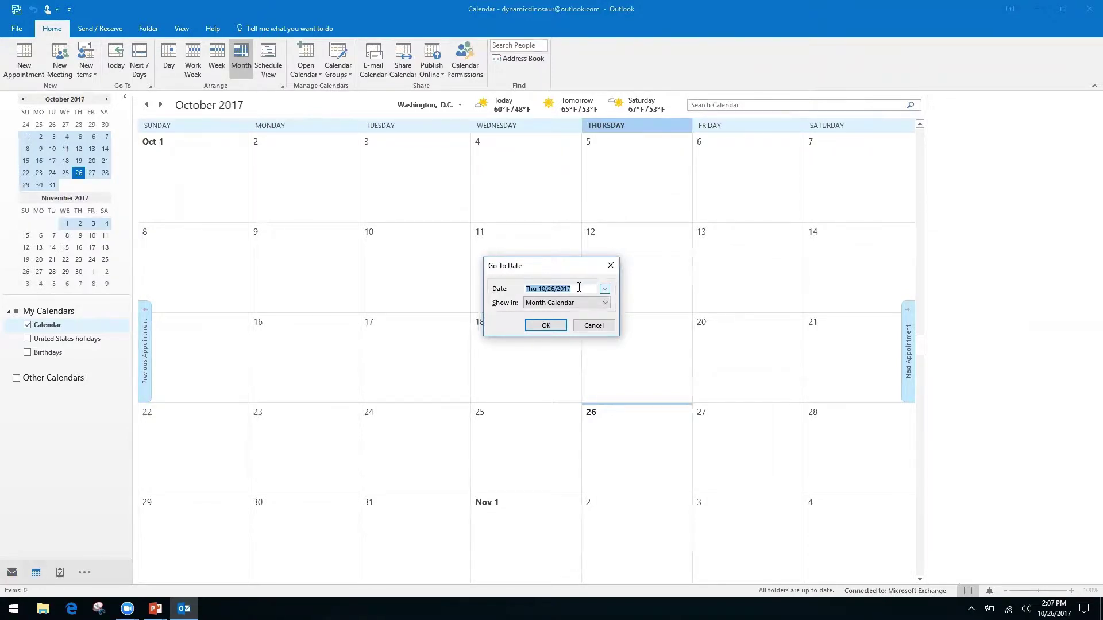
# - Jump the calendar to 11/2/17, showing Thursday, November 2, 2017 in Month view
pyautogui.write('11/2/17')
pyautogui.press('Return')
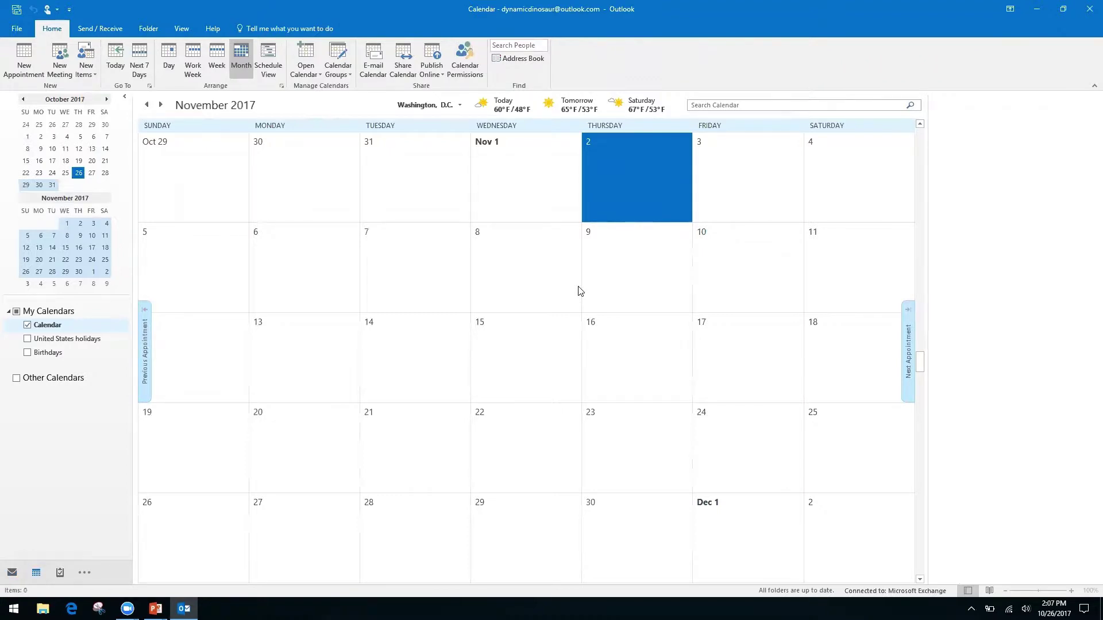
# - Browse the month calendar ahead to March 2018 and back to October 2017
pyautogui.click(107, 100)
pyautogui.click(108, 100)
pyautogui.click(107, 100)
pyautogui.click(108, 100)
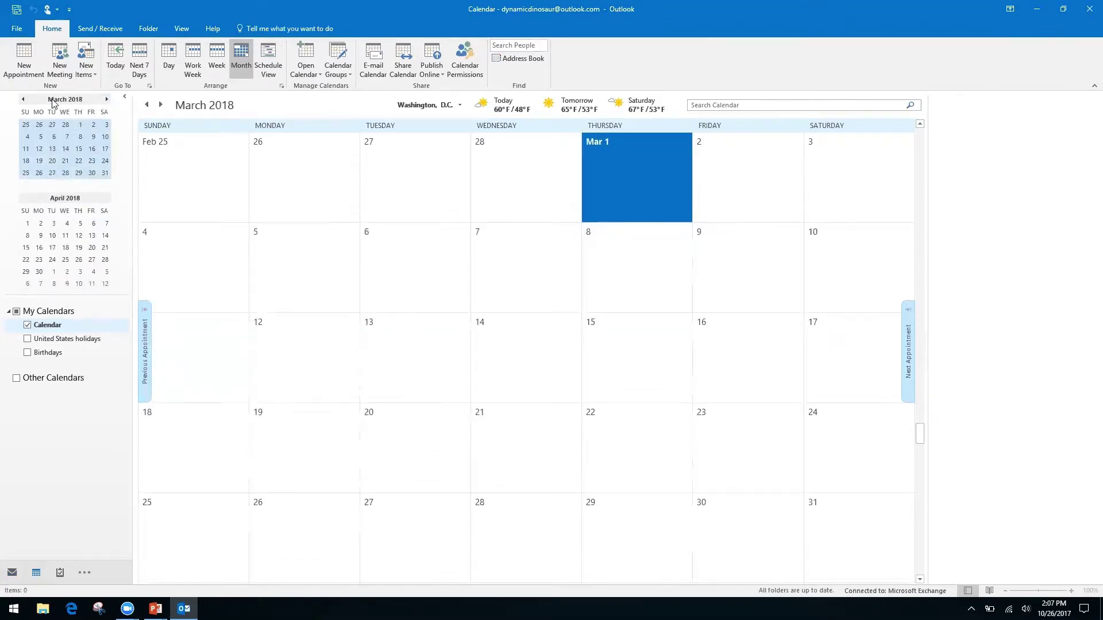
pyautogui.click(22, 100)
pyautogui.click(22, 100)
pyautogui.click(22, 100)
pyautogui.click(22, 100)
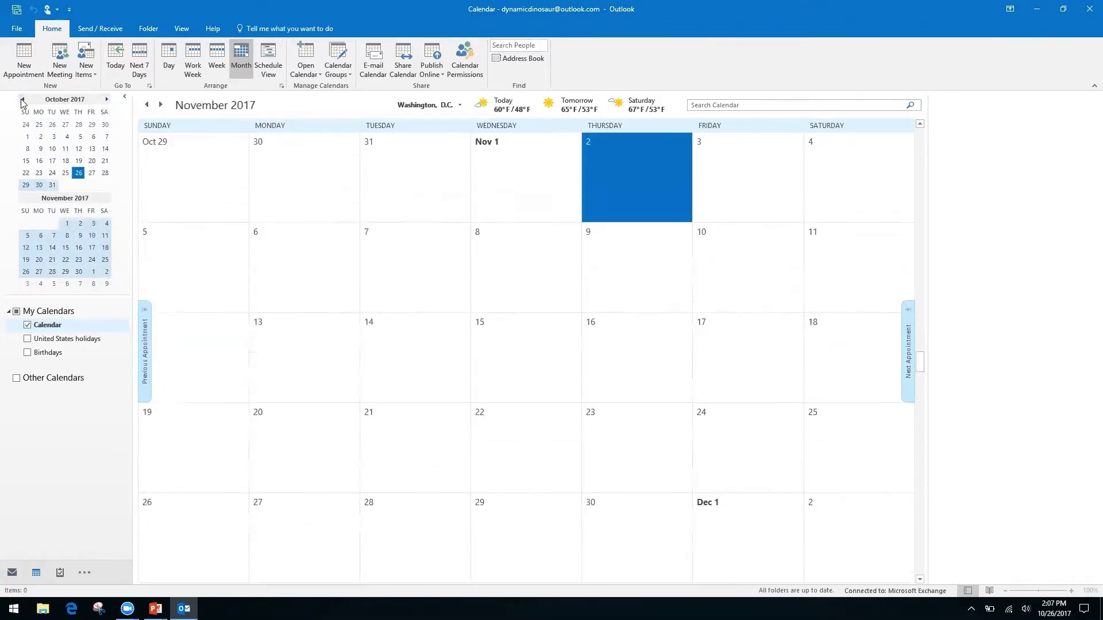
pyautogui.click(22, 100)
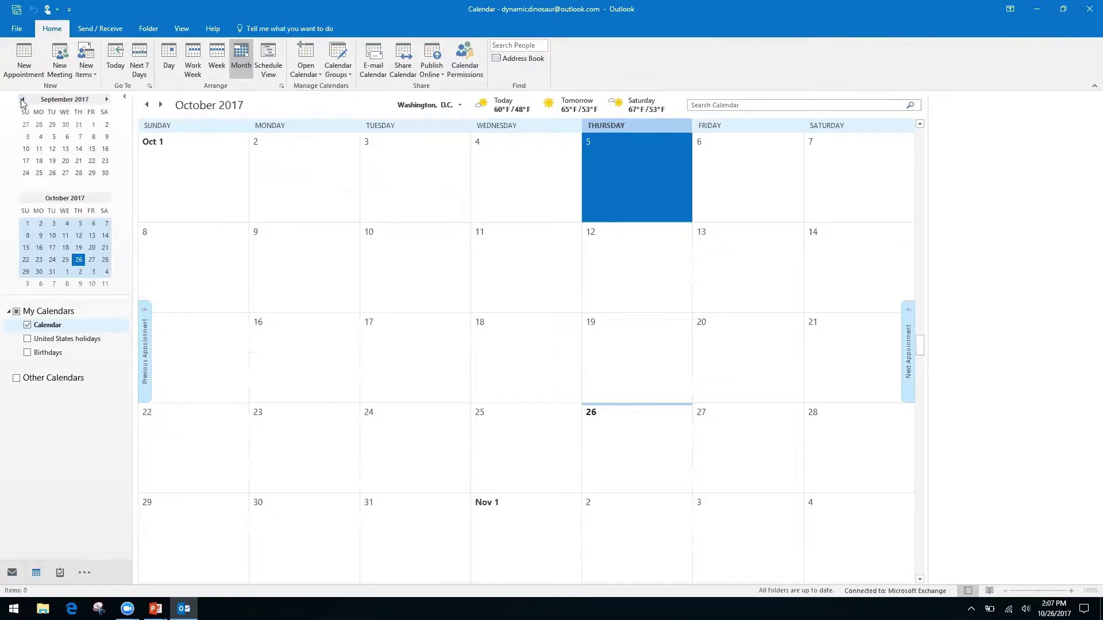
# - Glance at the shortcuts slide, return to Outlook, and switch to Mail with Ctrl+1
pyautogui.hotkey('alt', 'Tab')
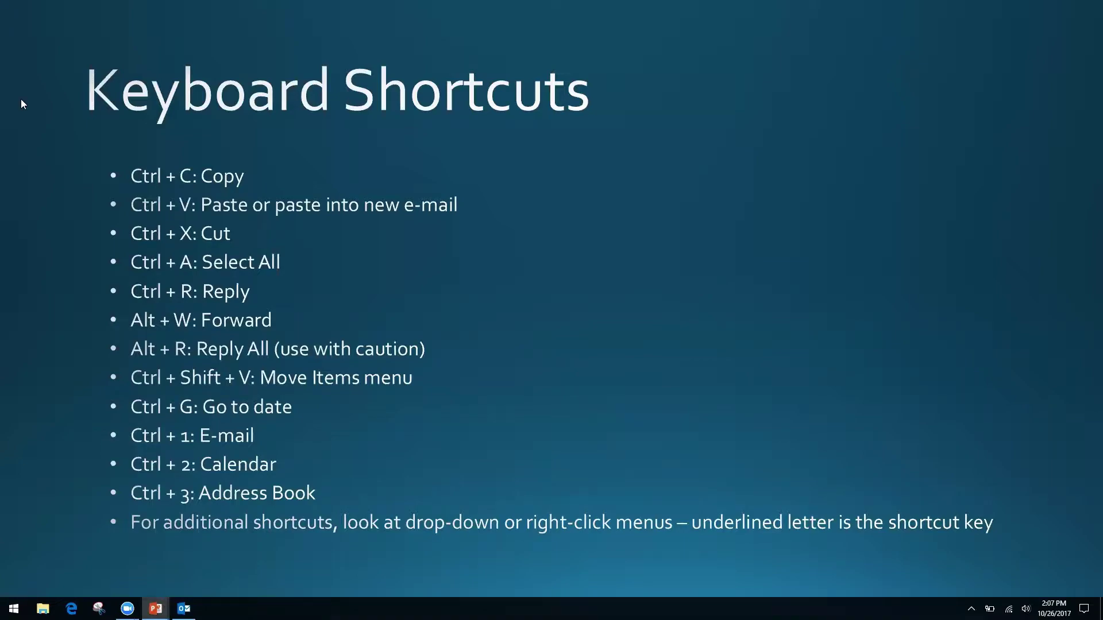
pyautogui.hotkey('alt', 'Tab')
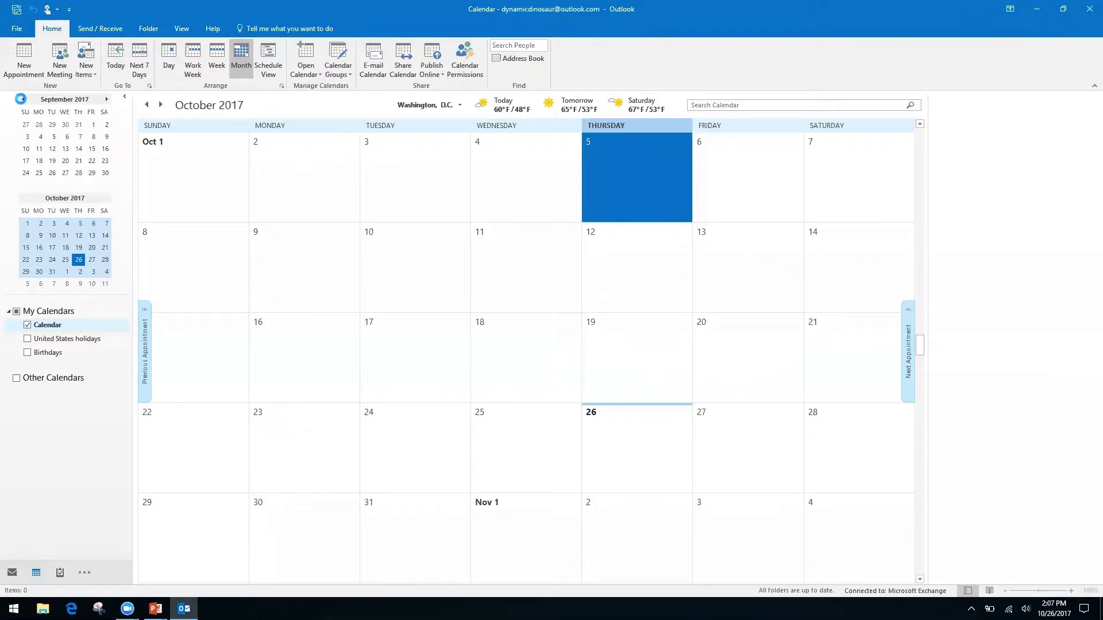
pyautogui.hotkey('ctrl', '1')
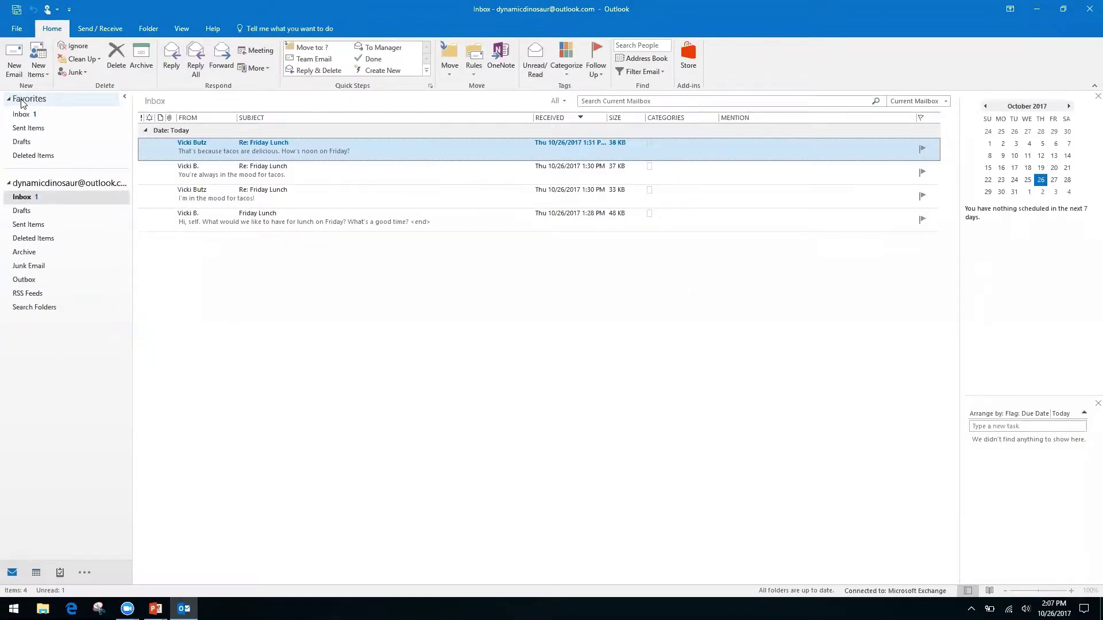
# - Jump to Calendar with Ctrl+2, then to the empty Contacts list with Ctrl+3
pyautogui.hotkey('ctrl', '2')
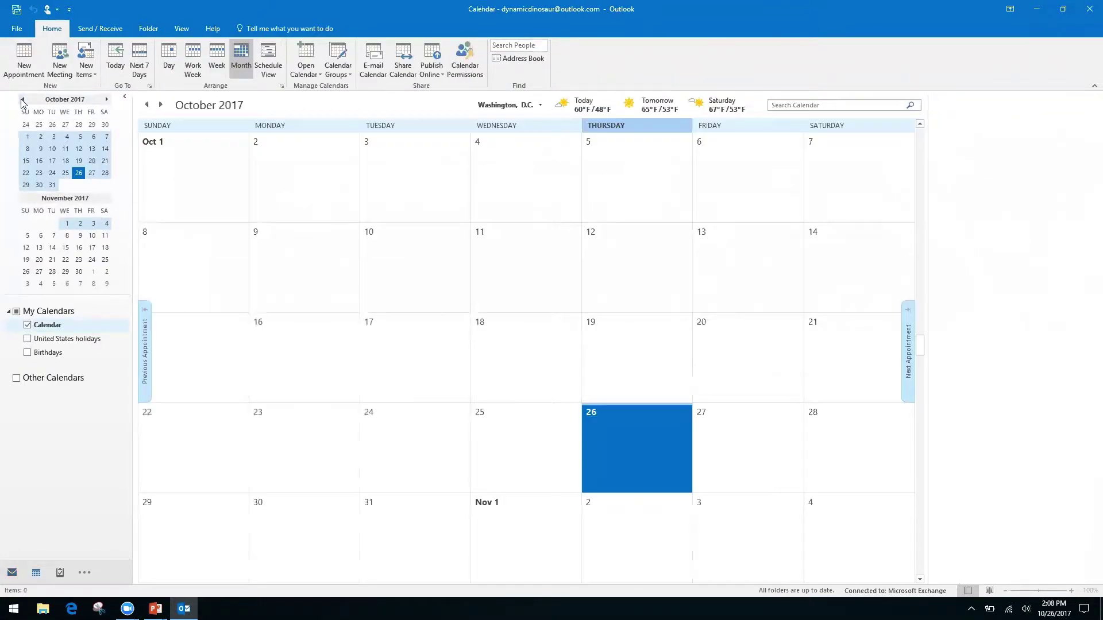
pyautogui.hotkey('ctrl', '3')
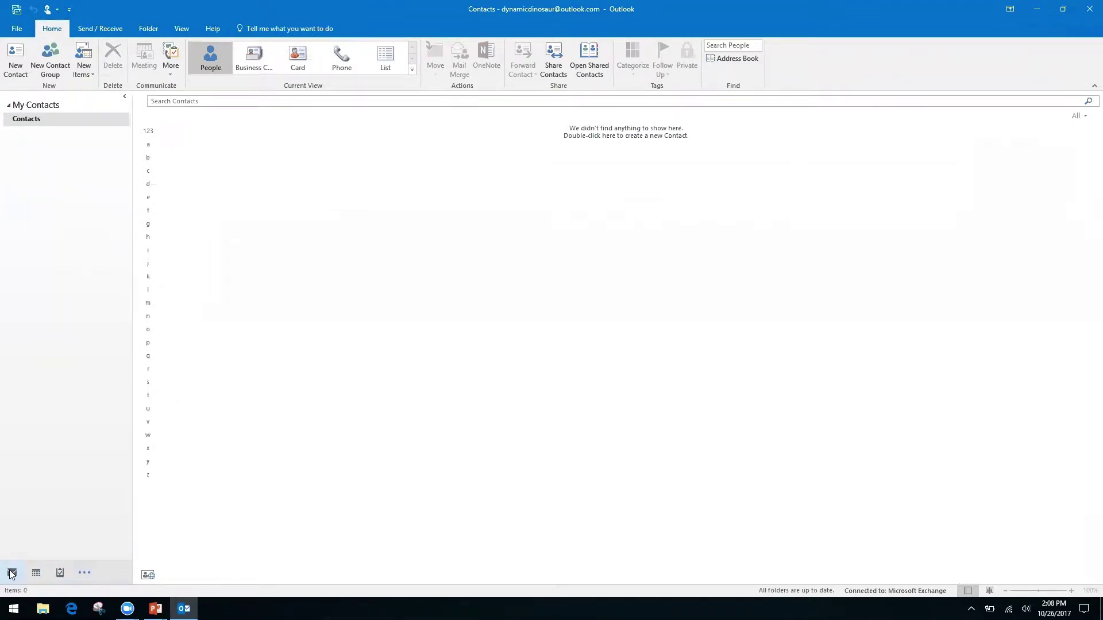
# - Show the extra navigation destinations menu and dismiss it again
pyautogui.moveTo(36, 573)
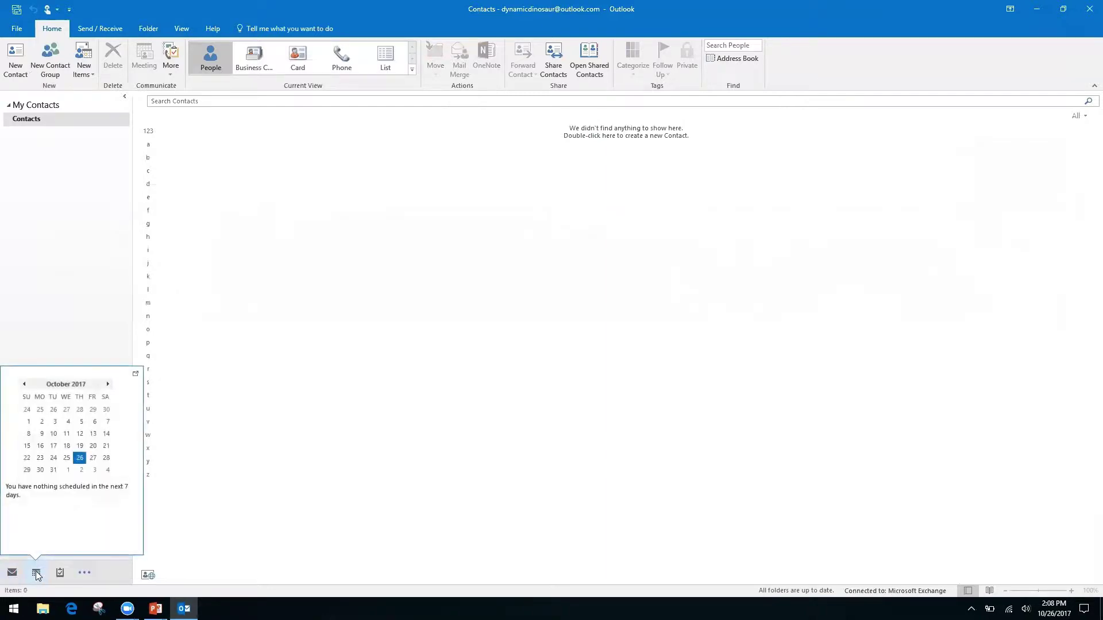
pyautogui.click(85, 573)
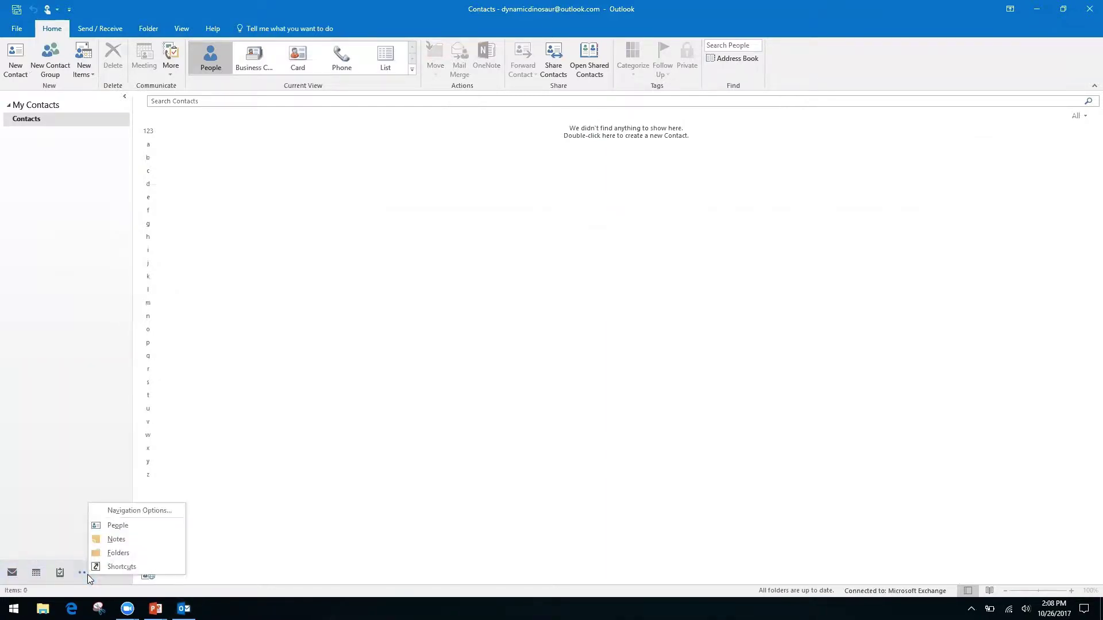
pyautogui.click(46, 483)
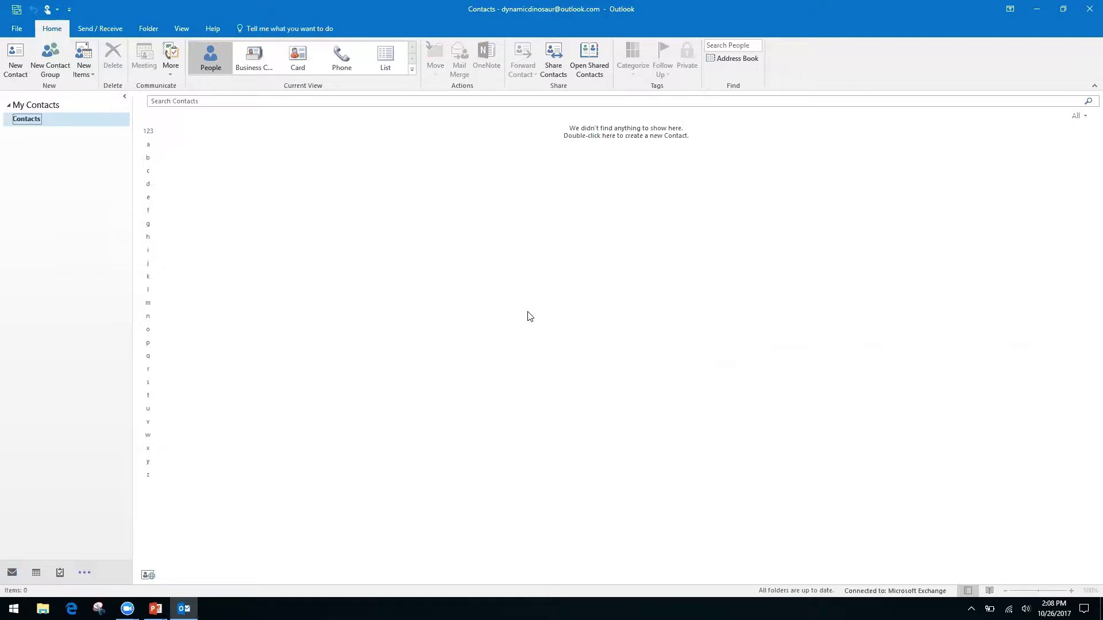
# - Cycle Mail, Calendar, Notes and Mail with Ctrl+1, 2, 5, 1, then return to the slide show
pyautogui.hotkey('ctrl', '1')
pyautogui.hotkey('ctrl', '2')
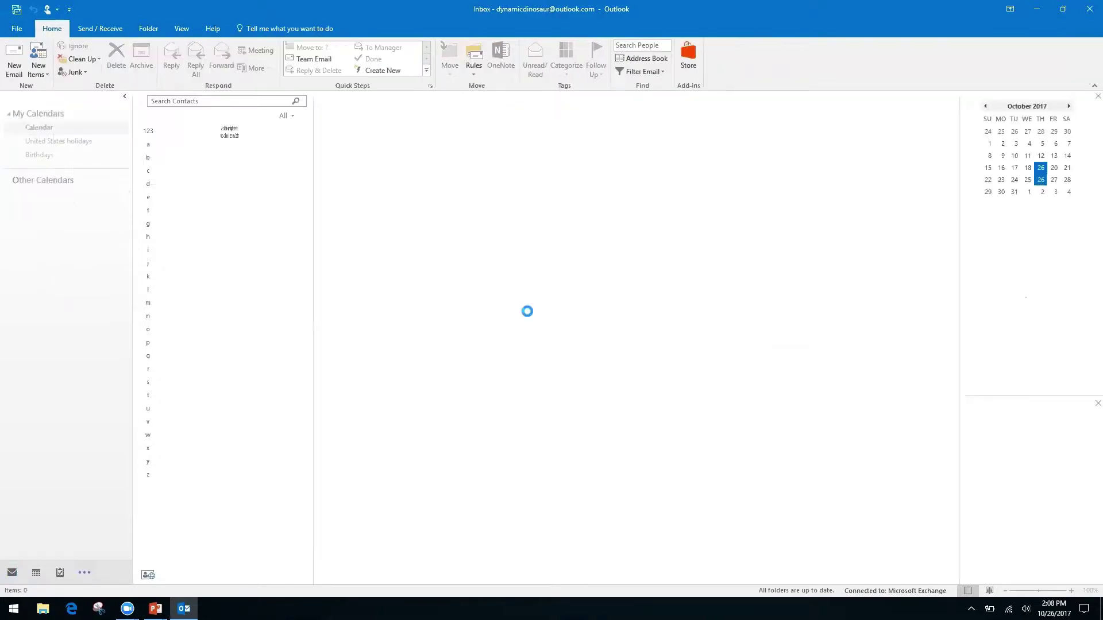
pyautogui.hotkey('ctrl', '5')
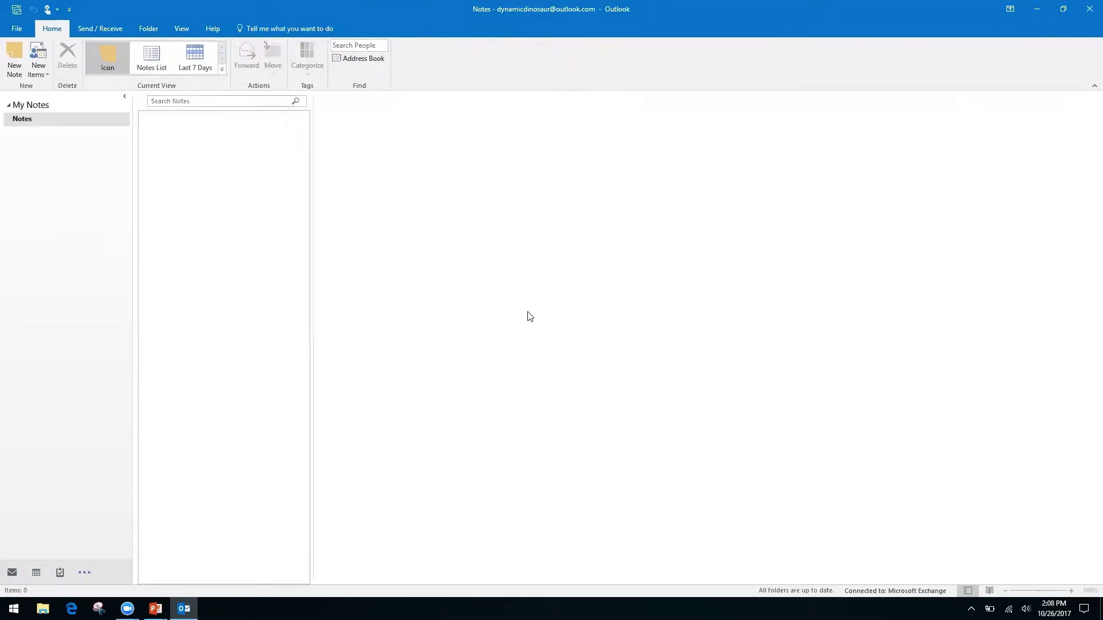
pyautogui.hotkey('ctrl', '1')
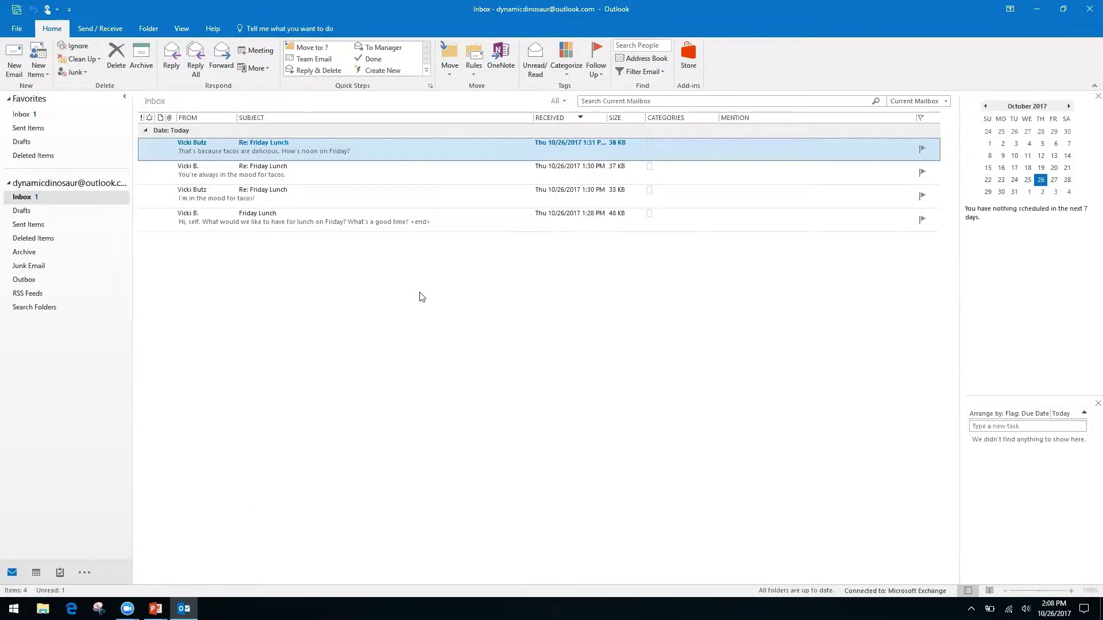
pyautogui.hotkey('alt', 'Tab')
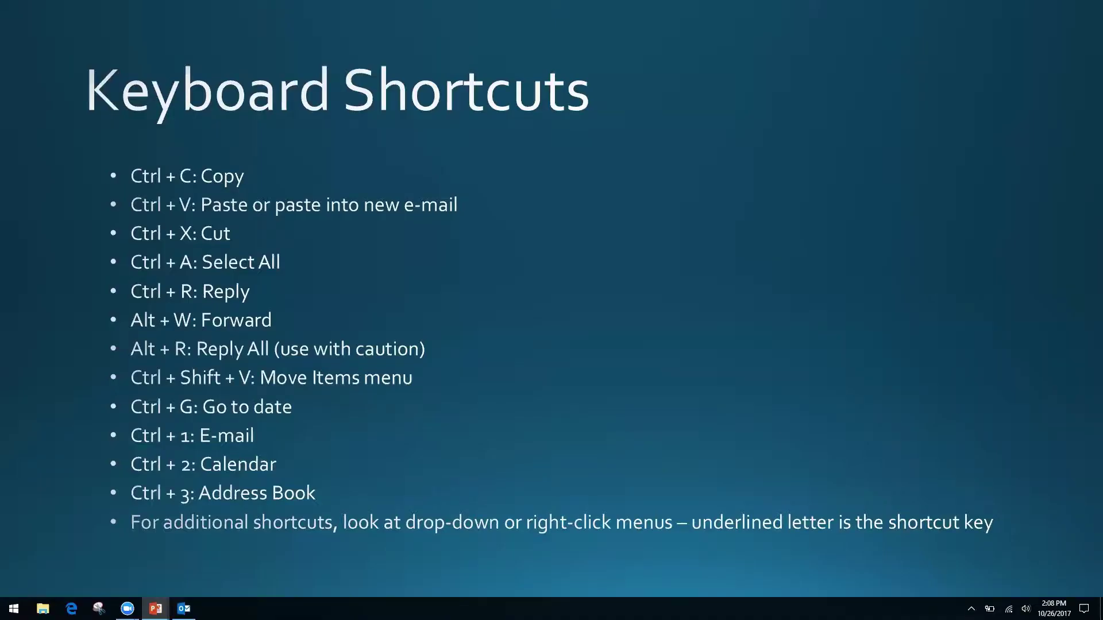
pyautogui.hotkey('alt', 'Tab')
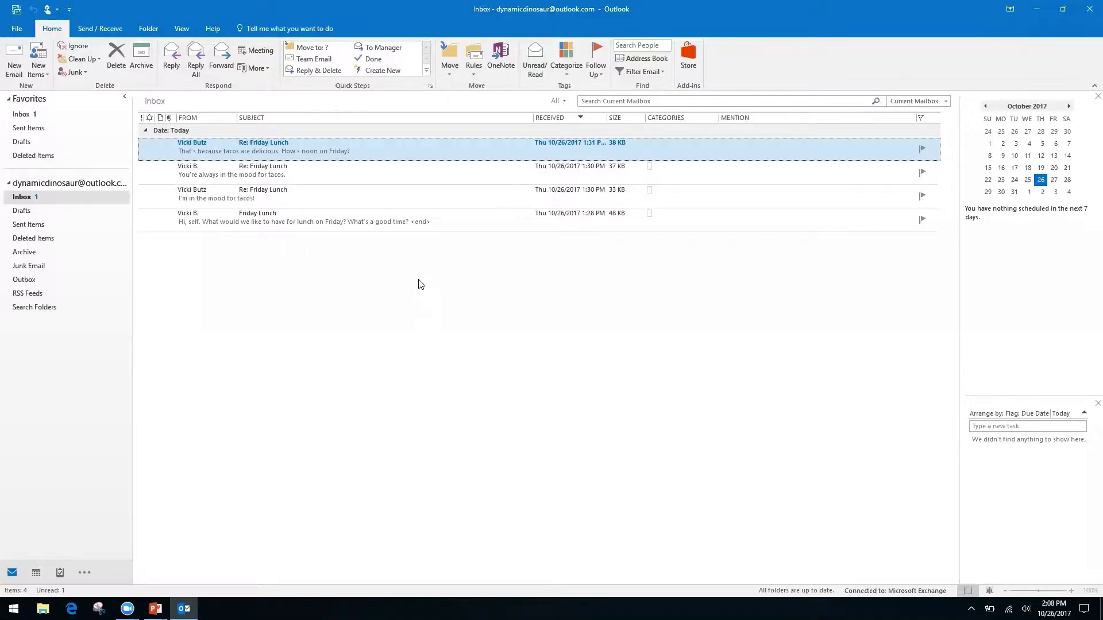
pyautogui.rightClick(399, 153)
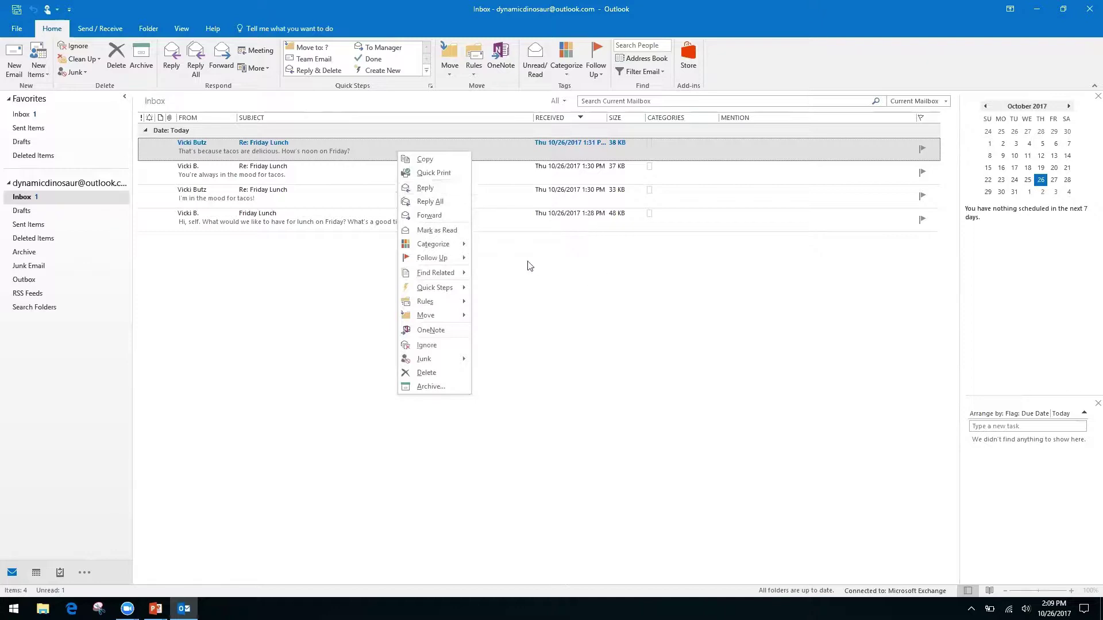
pyautogui.rightClick(525, 279)
pyautogui.click(422, 252)
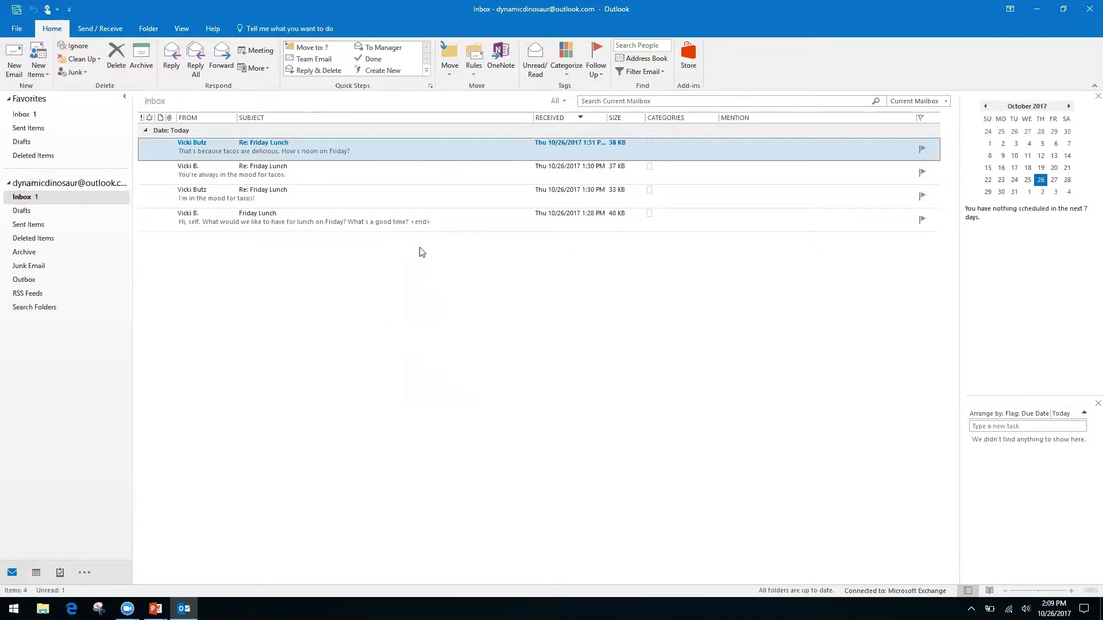
pyautogui.rightClick(393, 143)
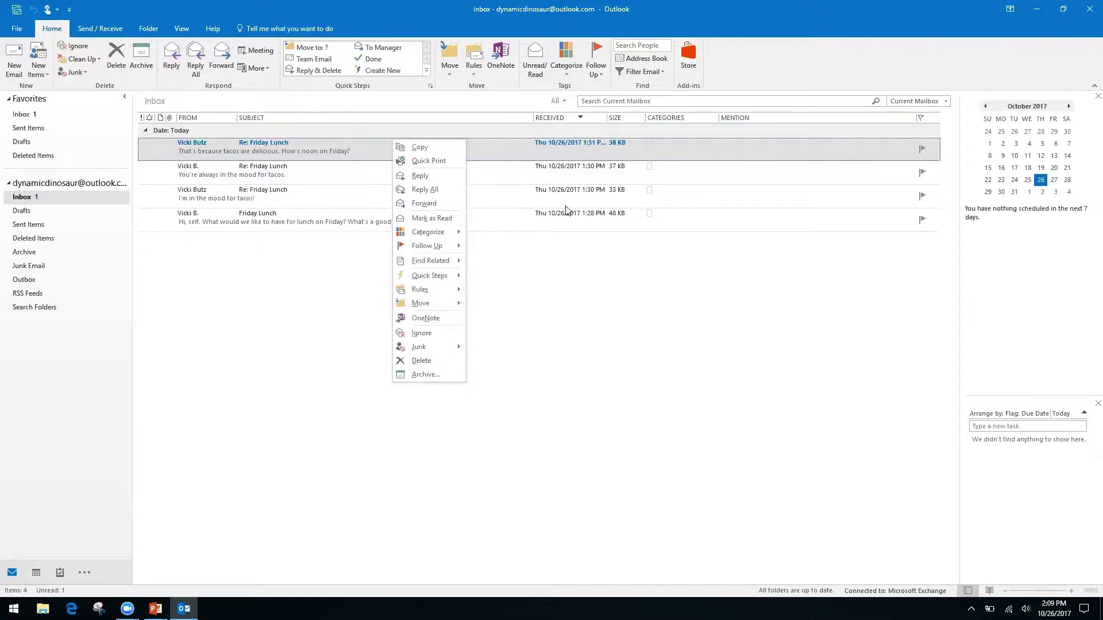
pyautogui.click(564, 303)
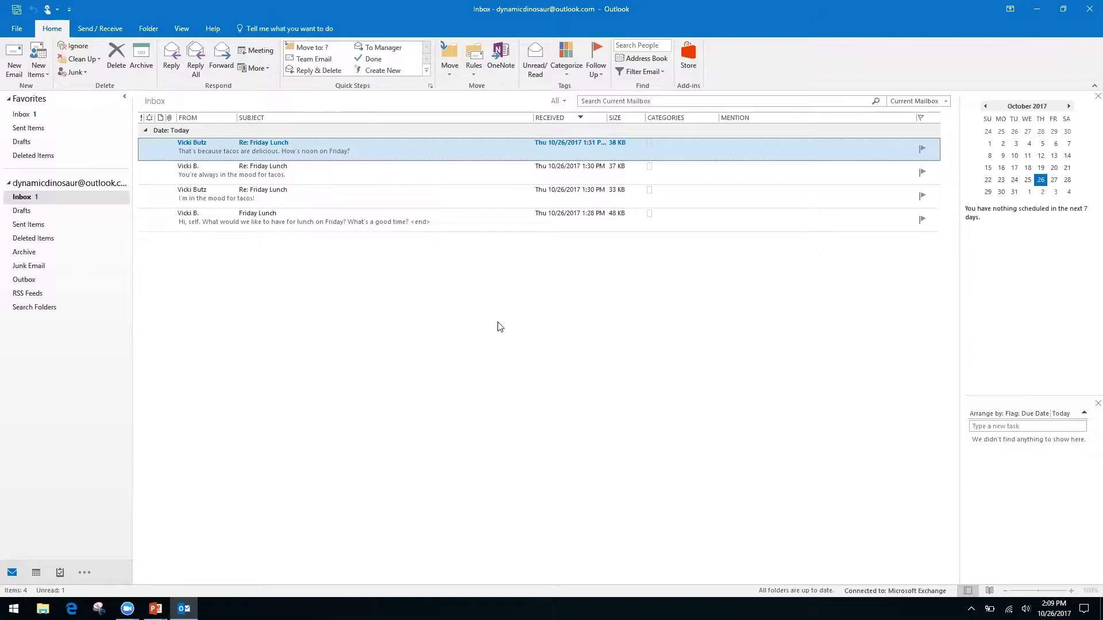
pyautogui.hotkey('alt', 'Tab')
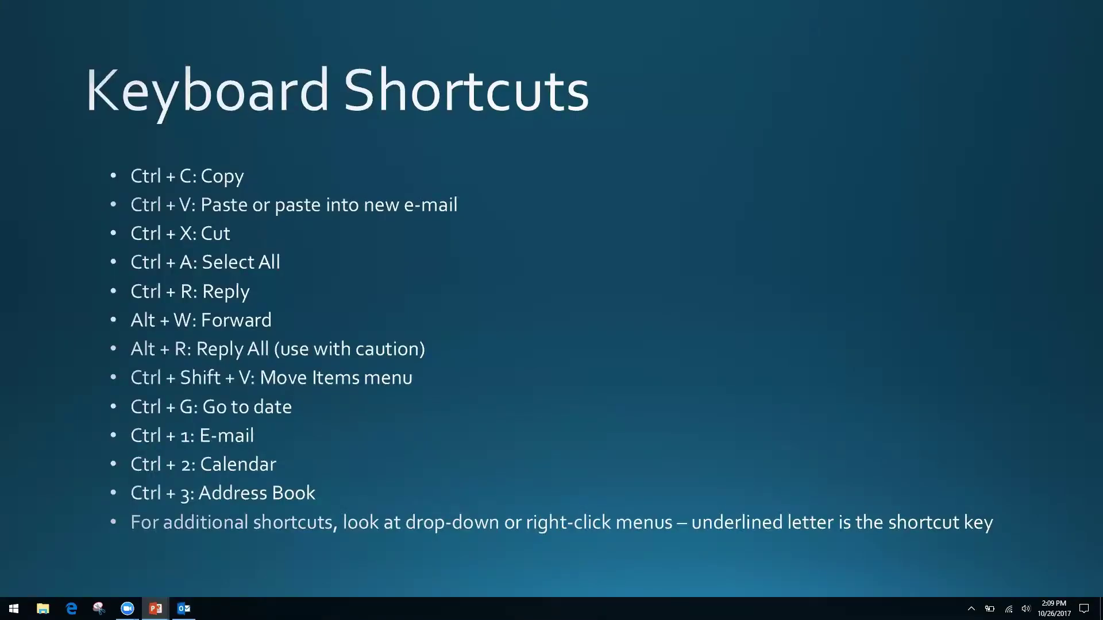
# - Advance the slide show to the Productivity & Calendars slide
pyautogui.press('Right')
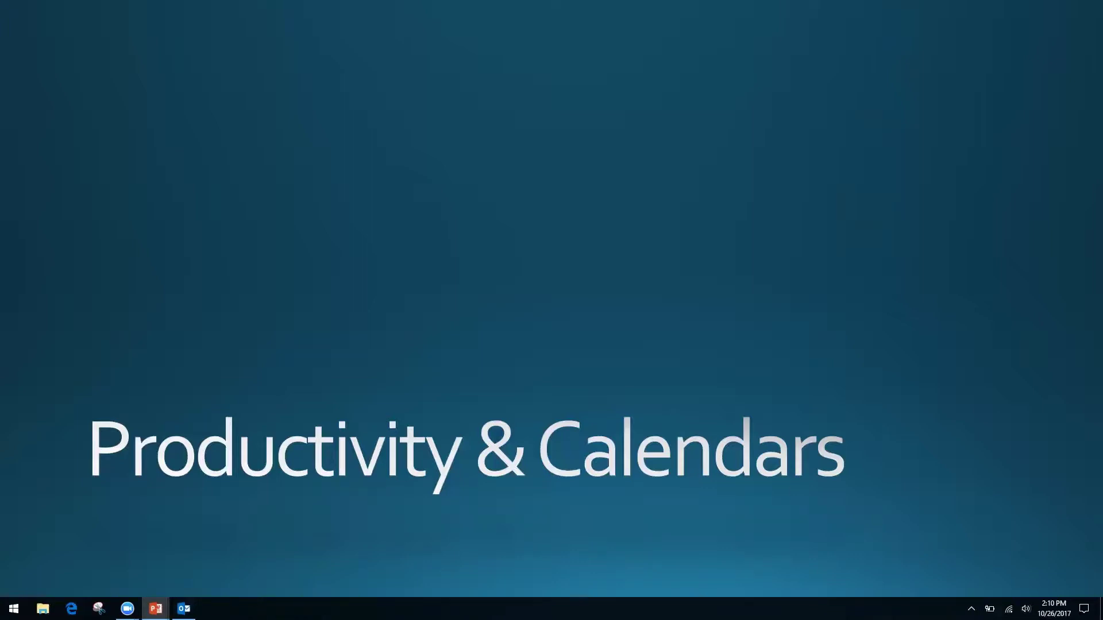
# - Bring the Outlook Inbox window back in front of the PowerPoint slide show
pyautogui.hotkey('alt', 'Tab')
pyautogui.hotkey('alt', 'Tab')
pyautogui.hotkey('alt', 'shift', 'Tab')
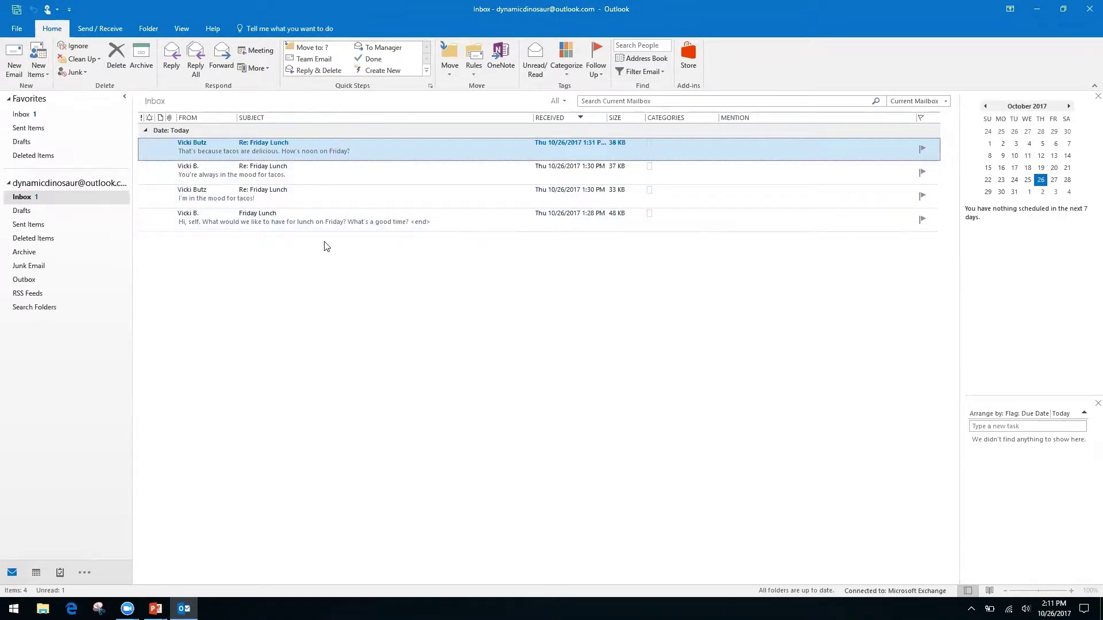
# - Tick Show as Conversations on the View tab to arrange Inbox messages by conversation
pyautogui.click(182, 30)
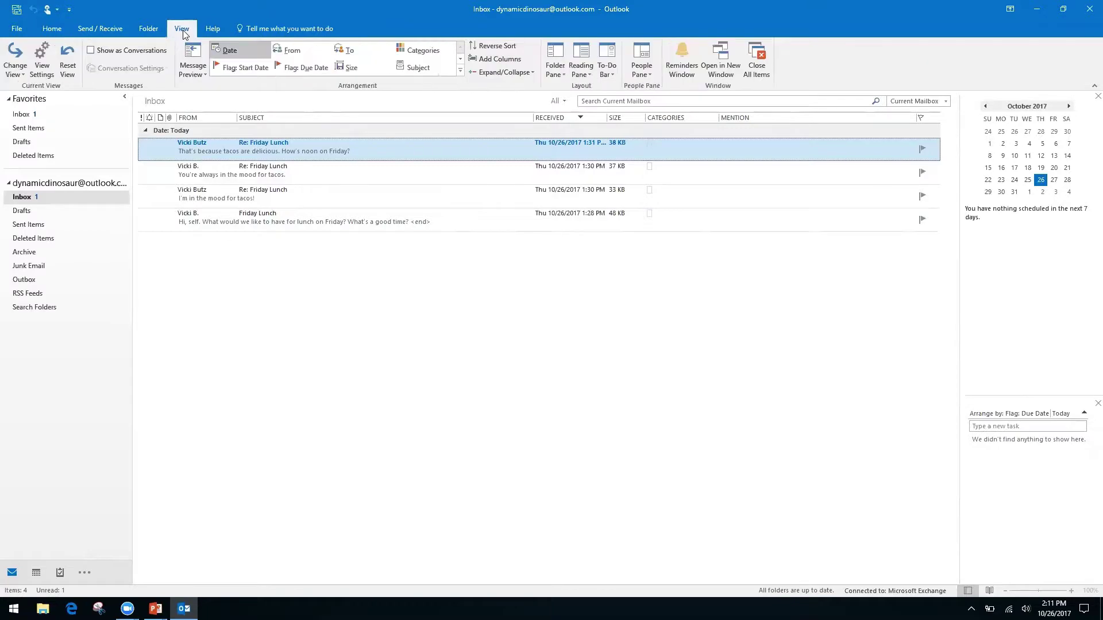
pyautogui.click(90, 51)
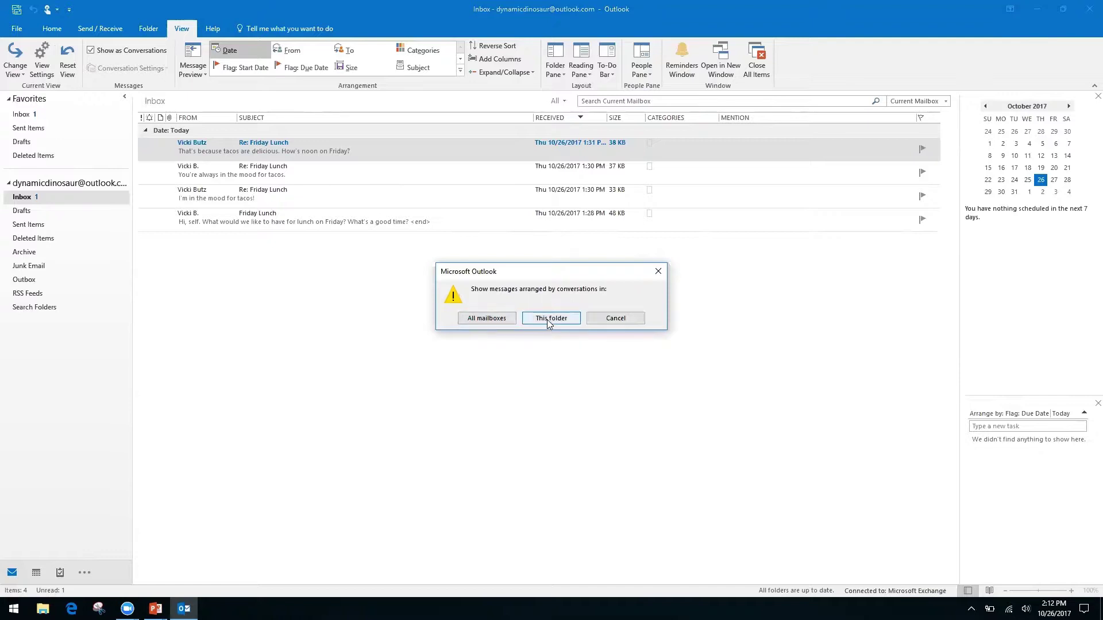
# - Apply Conversation view to all mailboxes, close the open message, and expand the Friday Lunch conversation
pyautogui.click(485, 319)
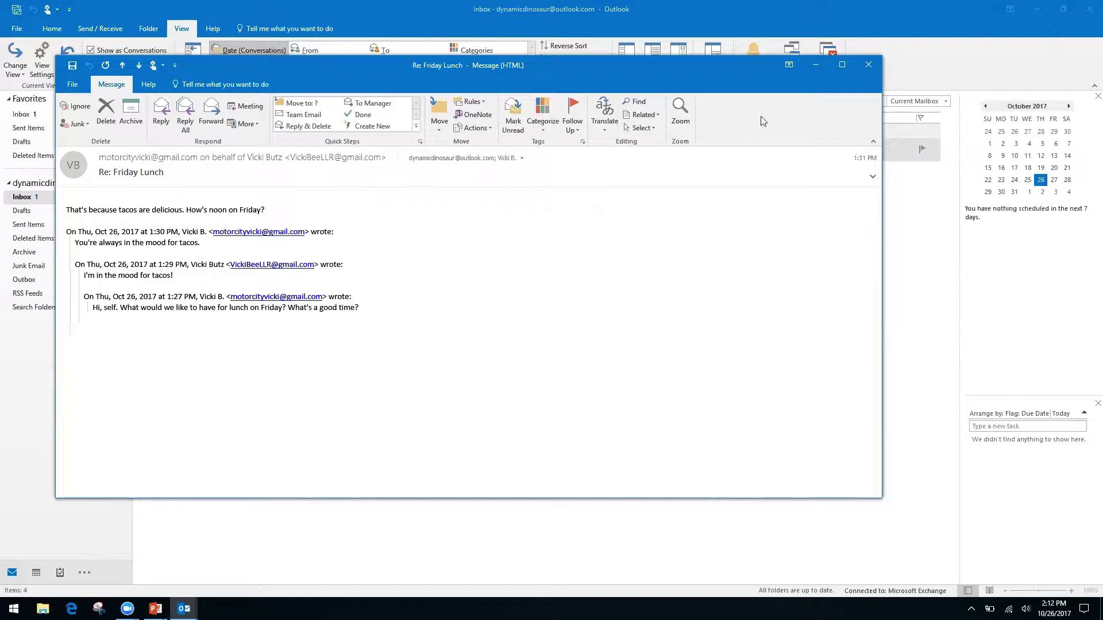
pyautogui.click(867, 66)
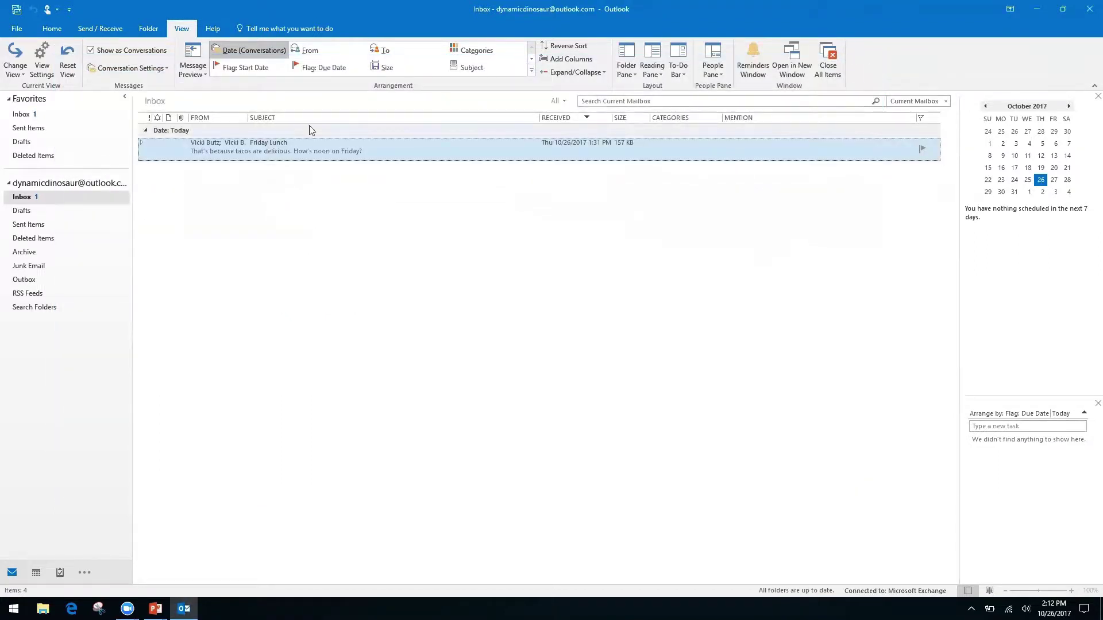
pyautogui.click(143, 144)
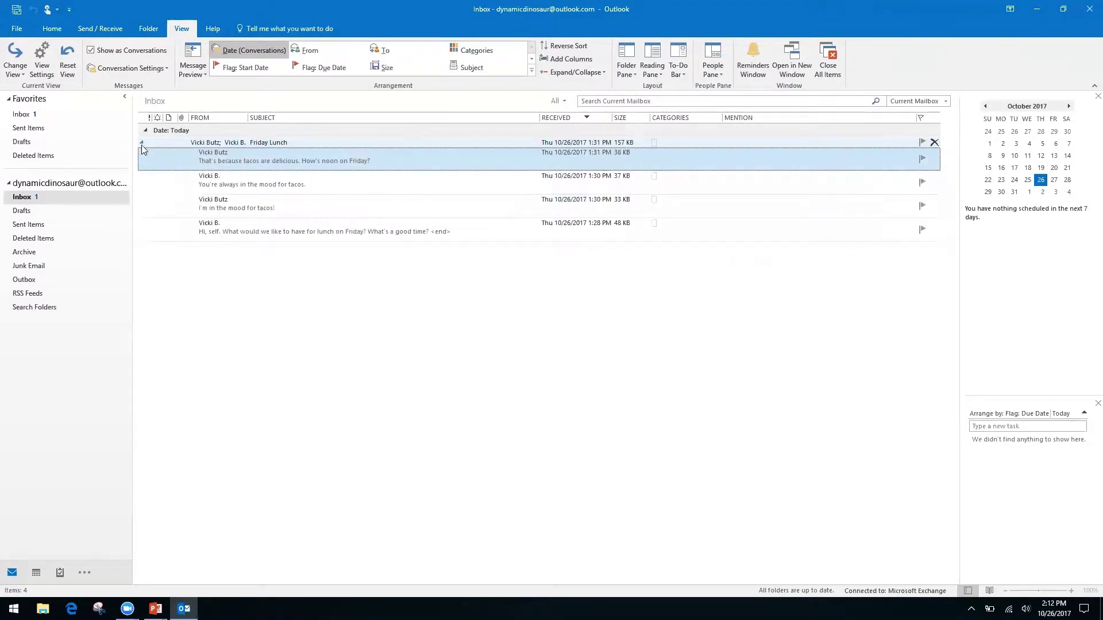
pyautogui.click(142, 145)
pyautogui.click(148, 146)
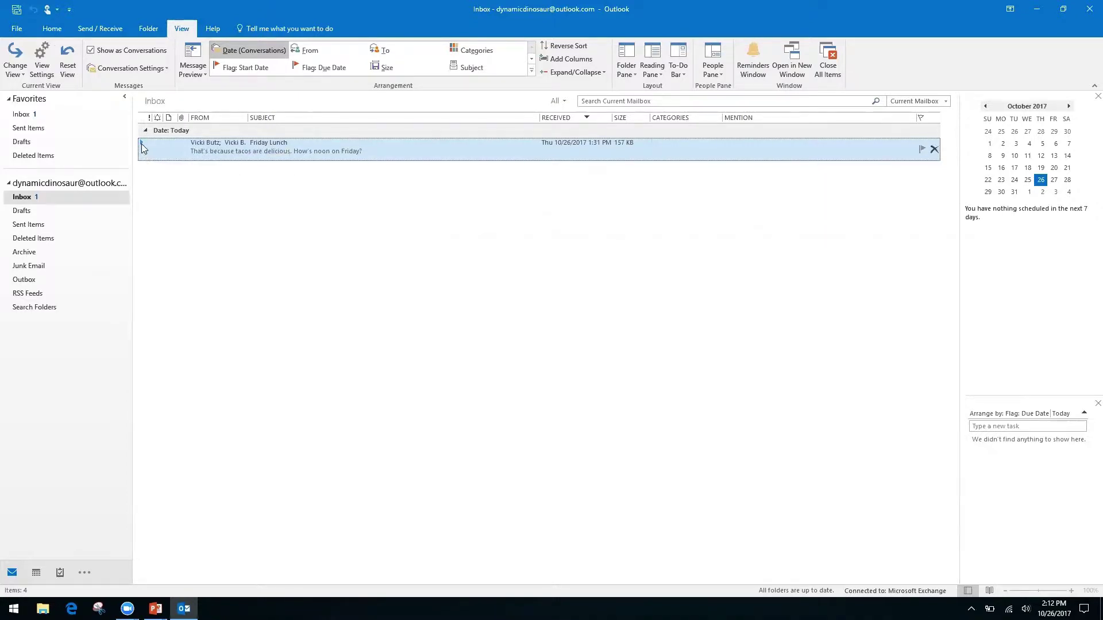
pyautogui.click(141, 144)
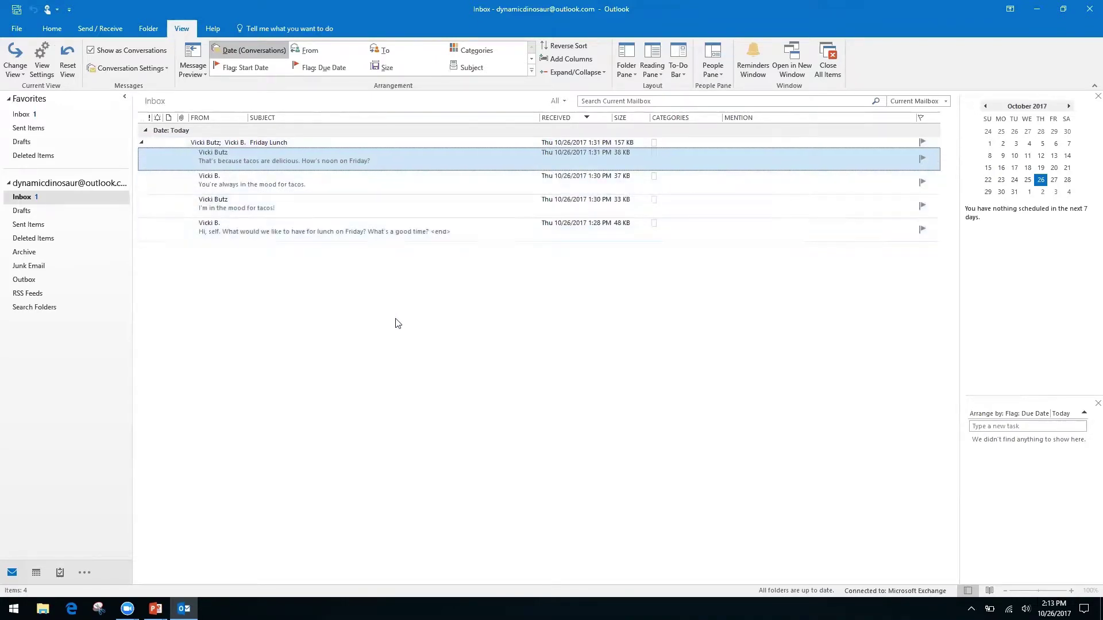
# - Open the oldest Friday Lunch message, asking what to have for lunch Friday, in its own window
pyautogui.doubleClick(364, 227)
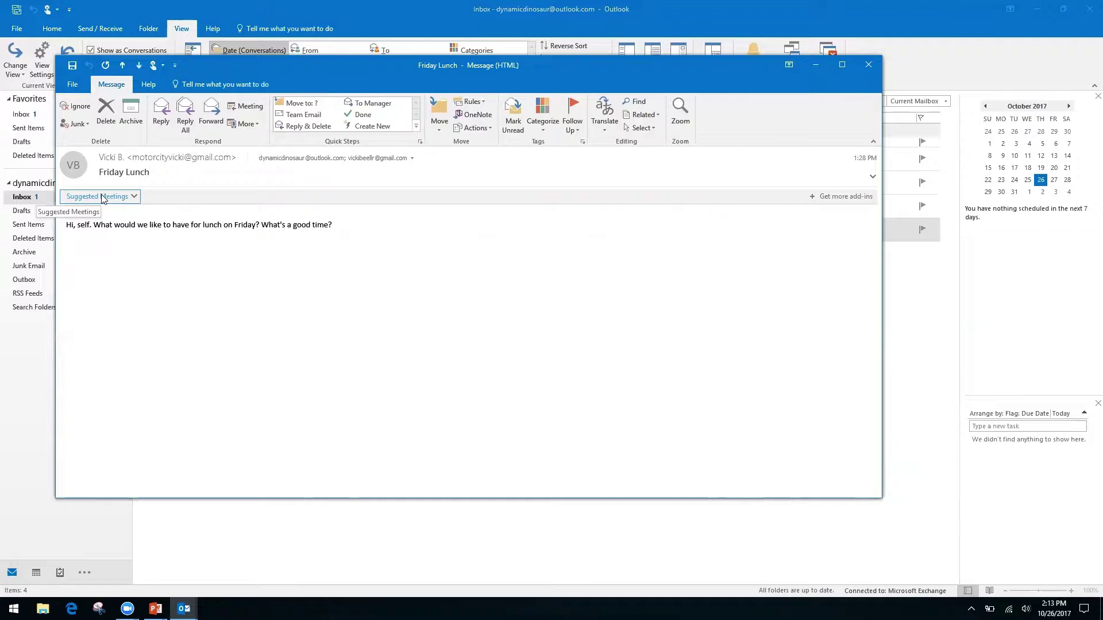
# - Schedule the suggested Friday, October 27 lunch, 12:00–12:30 PM, with Ihop as the location
pyautogui.click(134, 196)
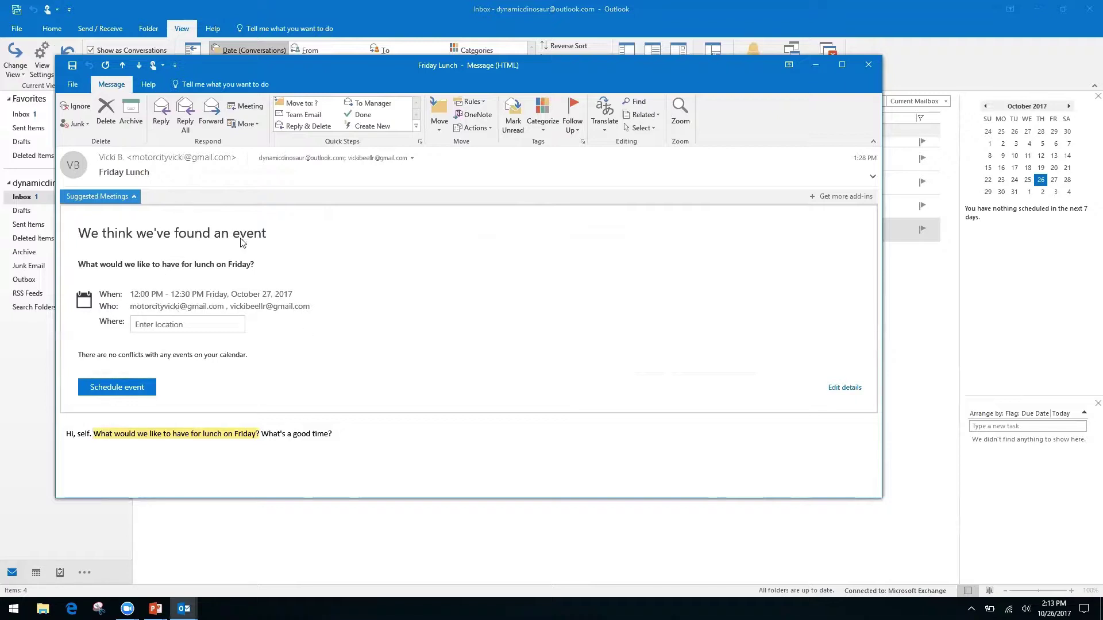
pyautogui.click(185, 324)
pyautogui.write('Ihop')
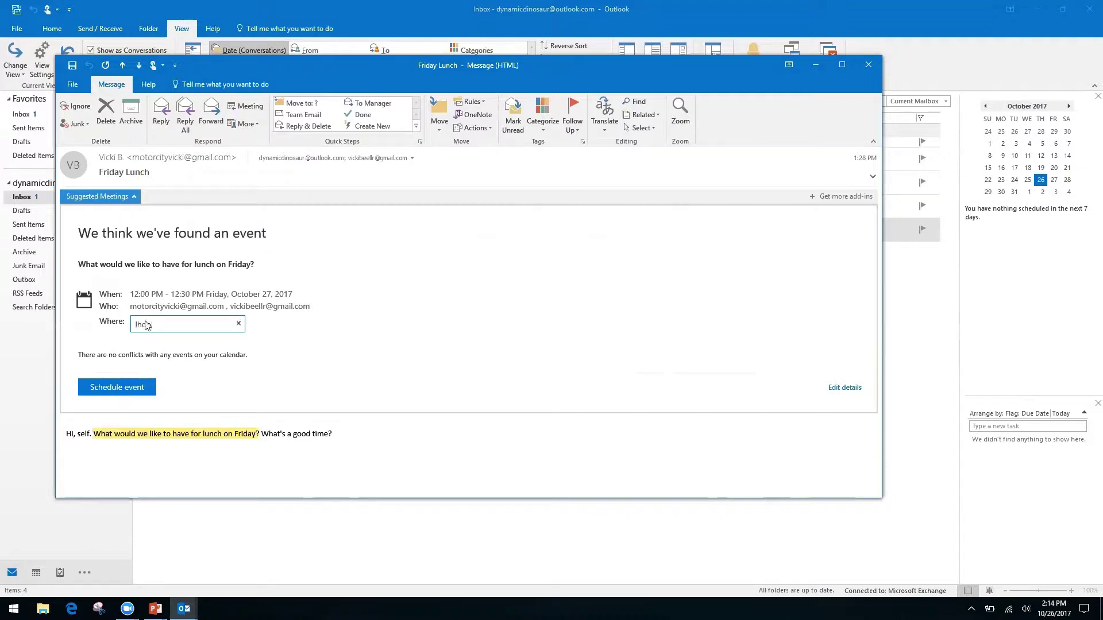
pyautogui.click(117, 386)
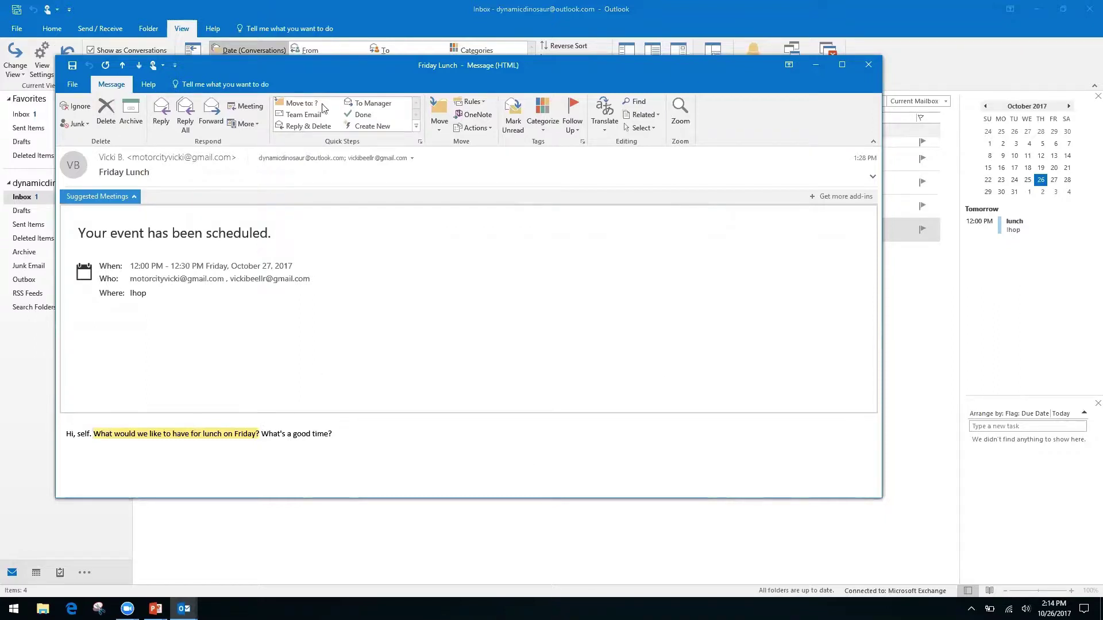
# - Close the message, show October 27 in the Calendar month view, then return to the PowerPoint slideshow
pyautogui.click(868, 65)
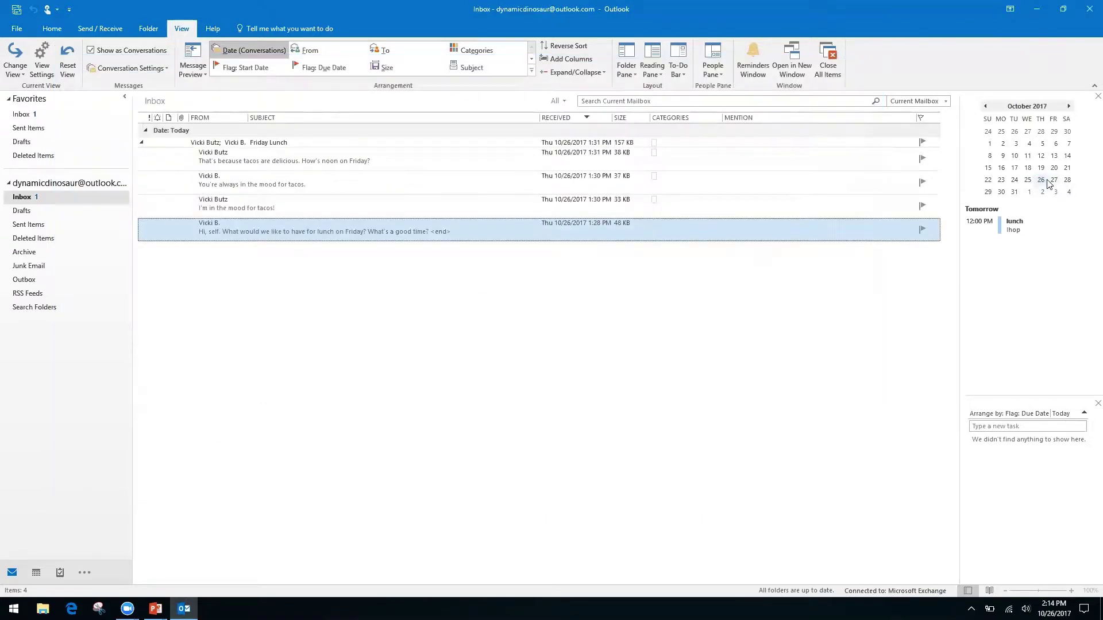
pyautogui.click(1054, 179)
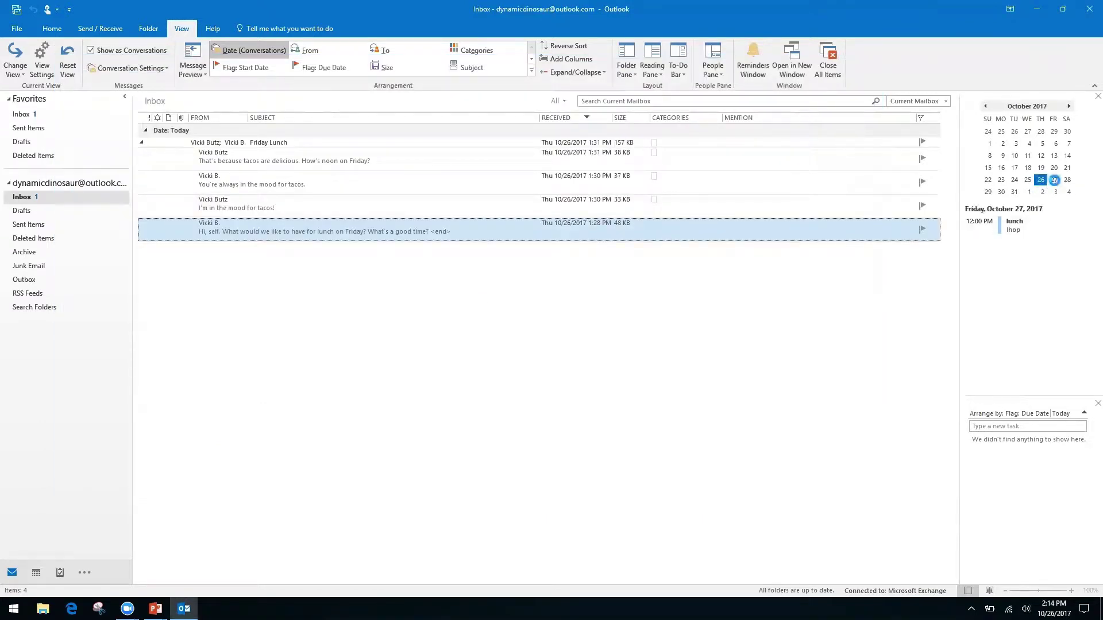
pyautogui.click(1054, 179)
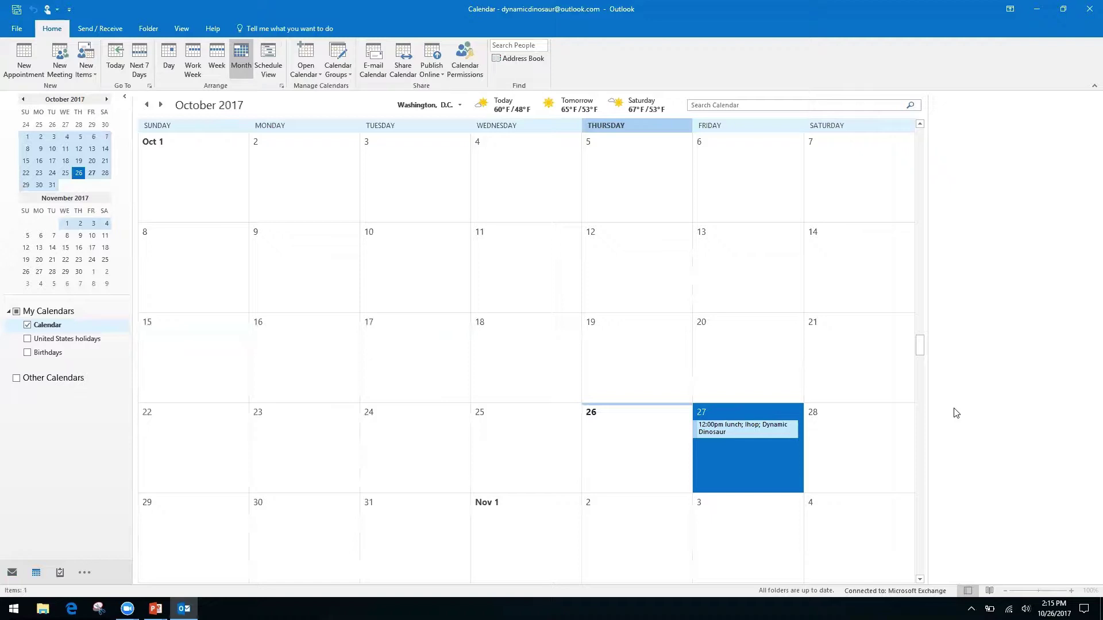
pyautogui.hotkey('alt', 'Tab')
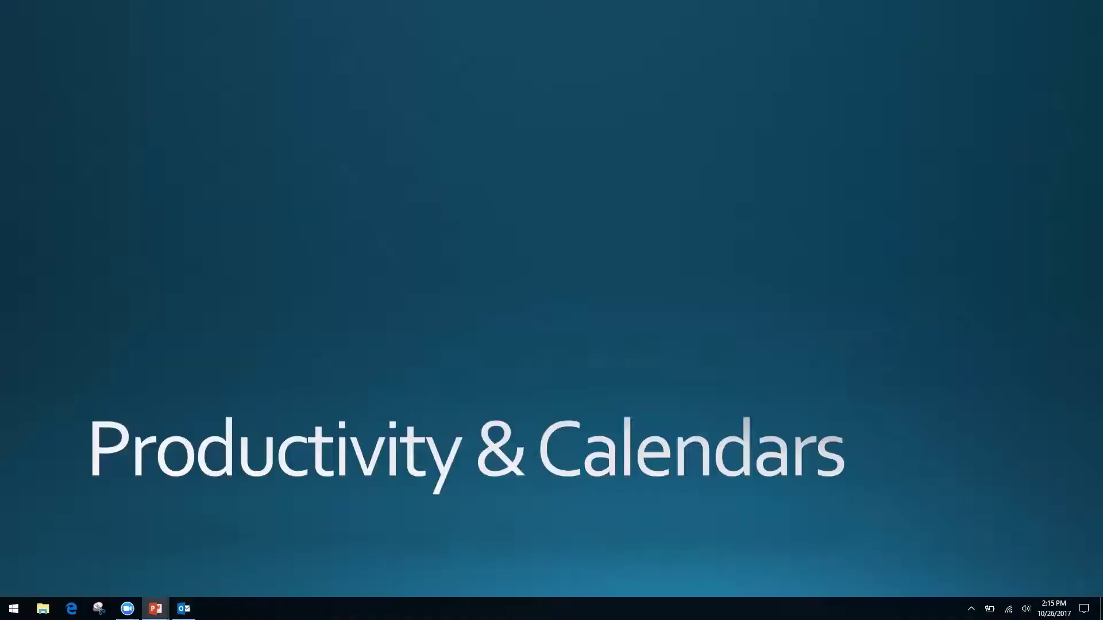
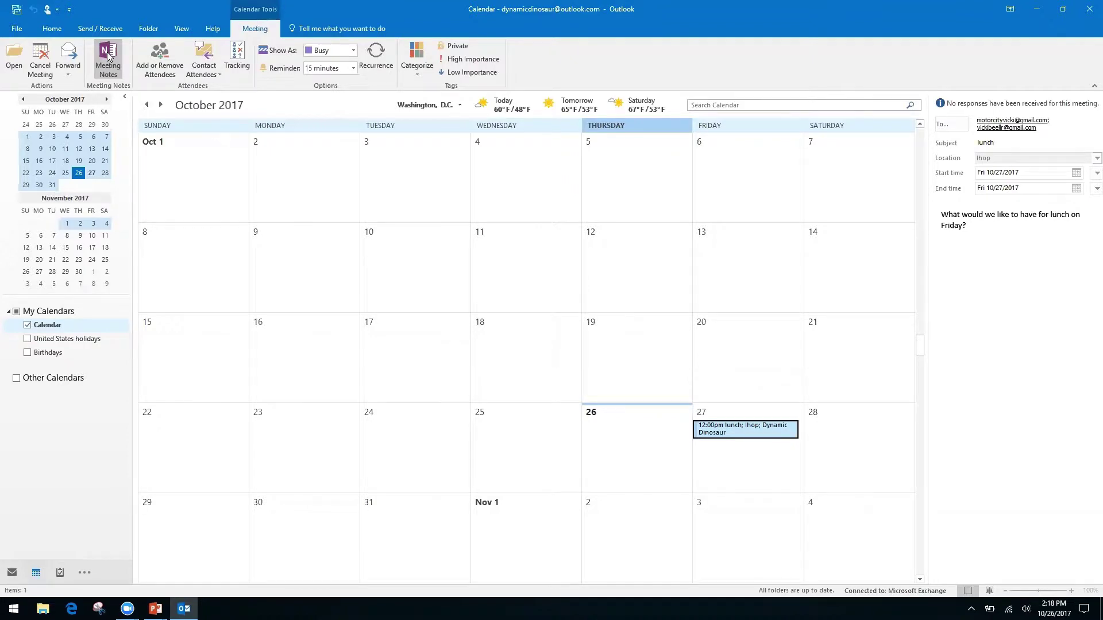
# - From the lunch meeting, choose Meeting Notes > Take notes on your own
pyautogui.click(106, 54)
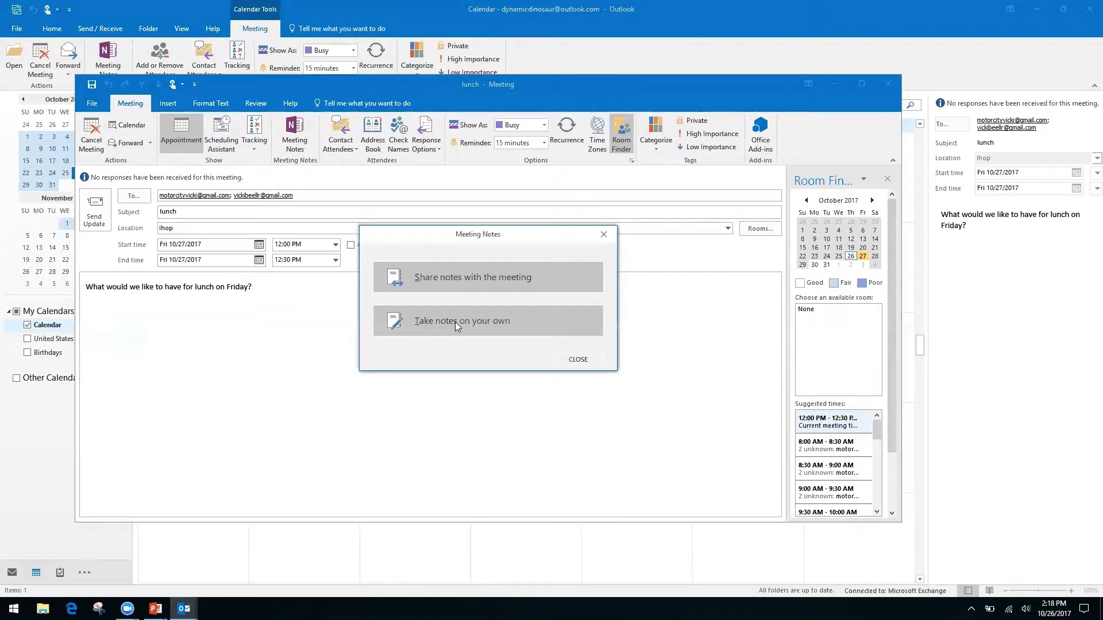
pyautogui.click(455, 322)
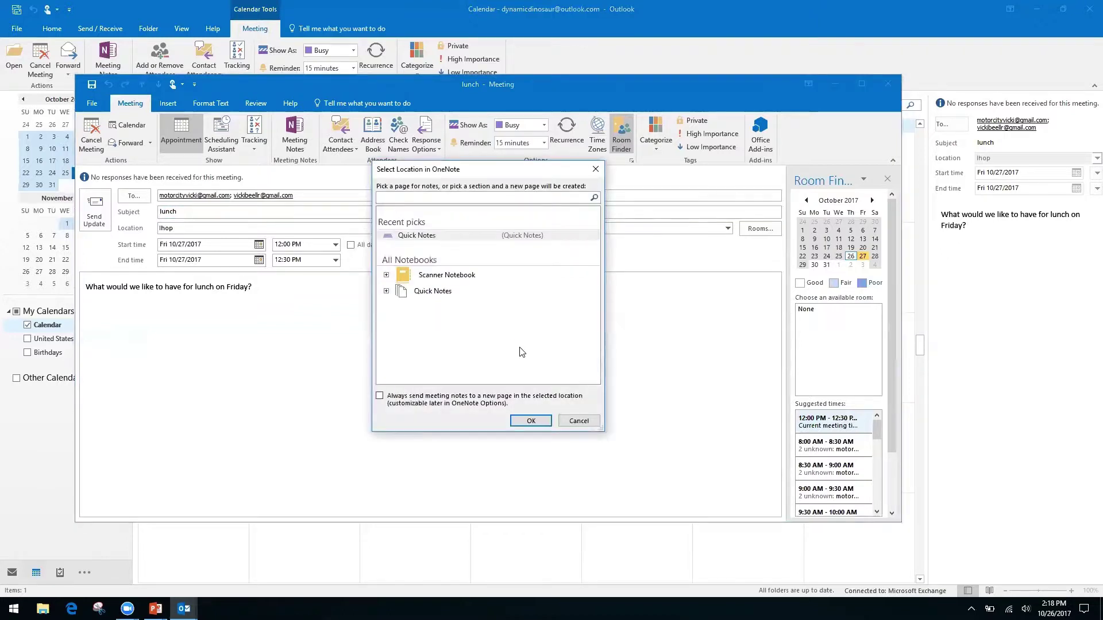
# - Store the lunch meeting notes in the Quick Notes section of the Quick Notes notebook
pyautogui.click(434, 293)
pyautogui.click(386, 292)
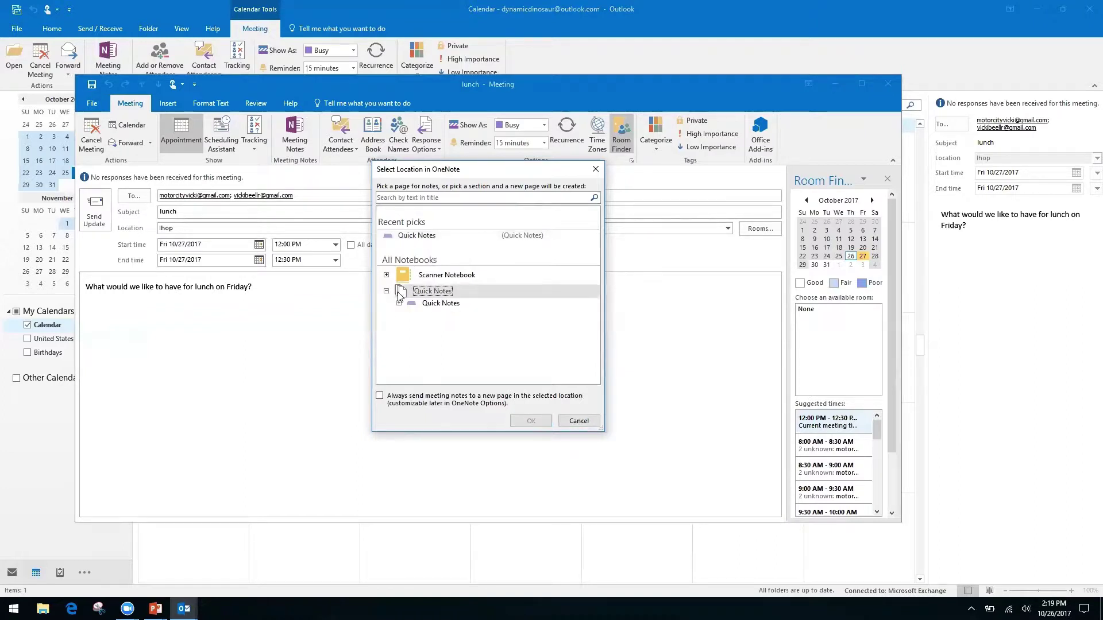
pyautogui.click(442, 305)
pyautogui.click(528, 424)
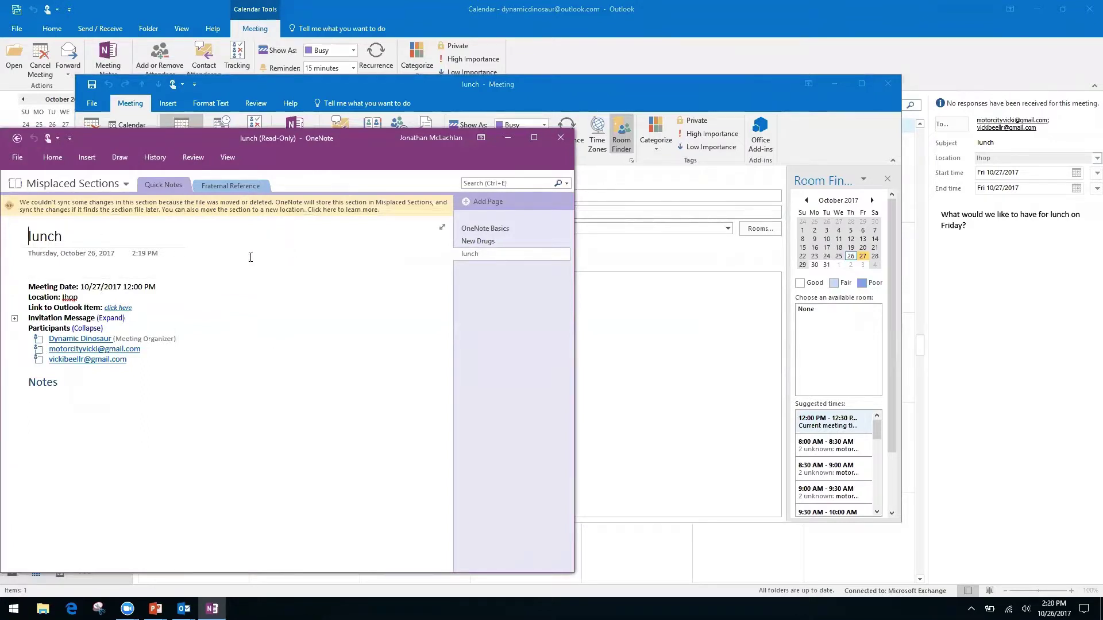
# - Try to write below the Notes heading on the read-only lunch page
pyautogui.click(54, 269)
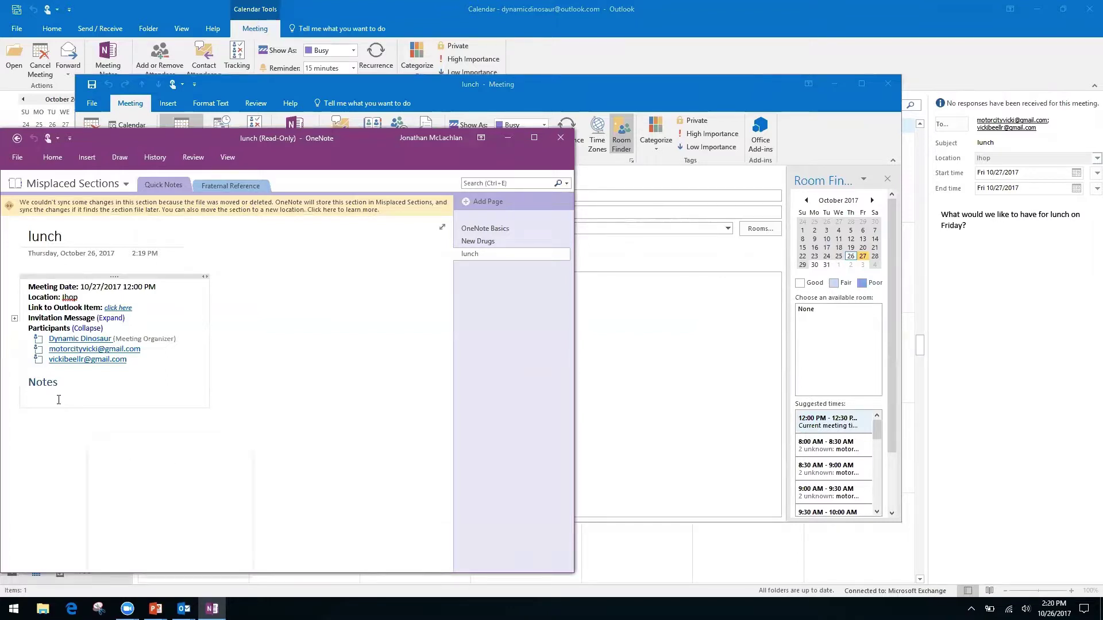
pyautogui.rightClick(74, 382)
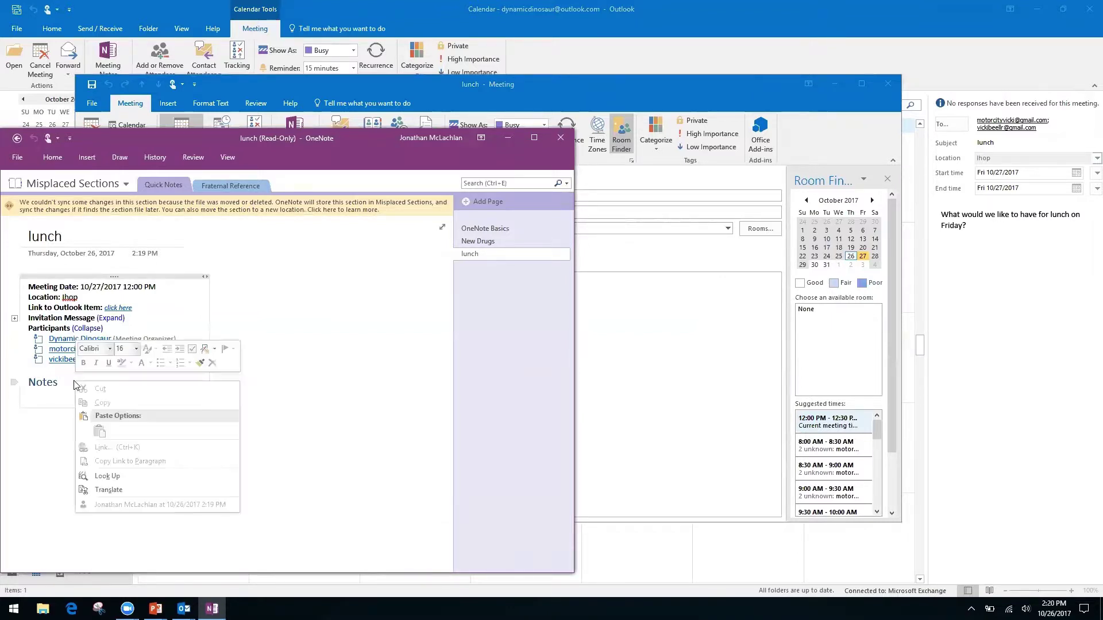
pyautogui.click(313, 405)
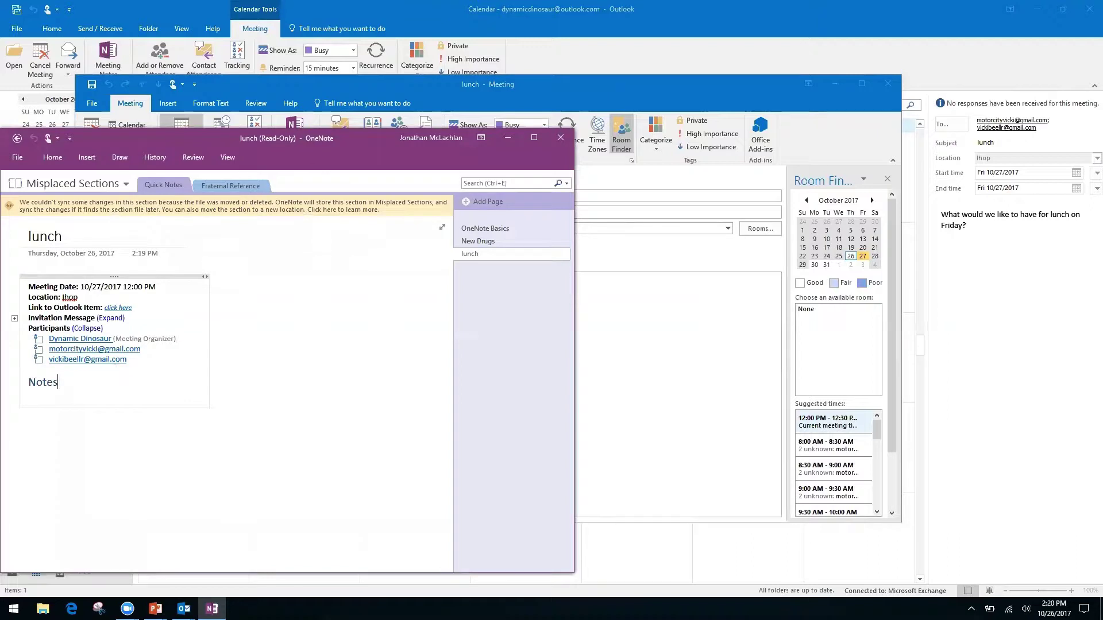
pyautogui.click(116, 463)
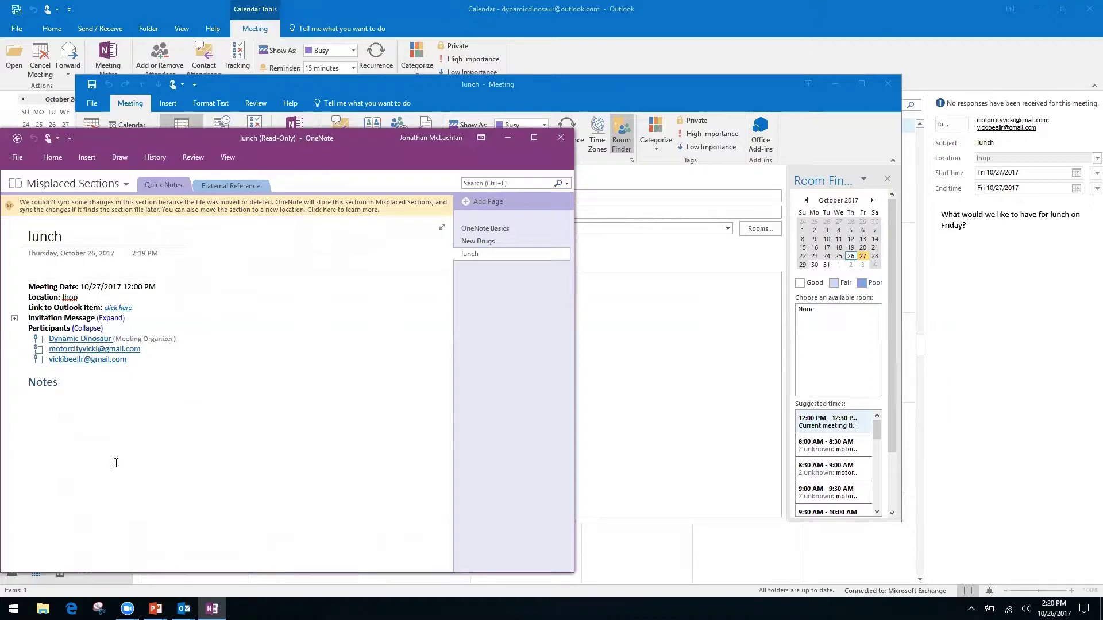
pyautogui.click(36, 400)
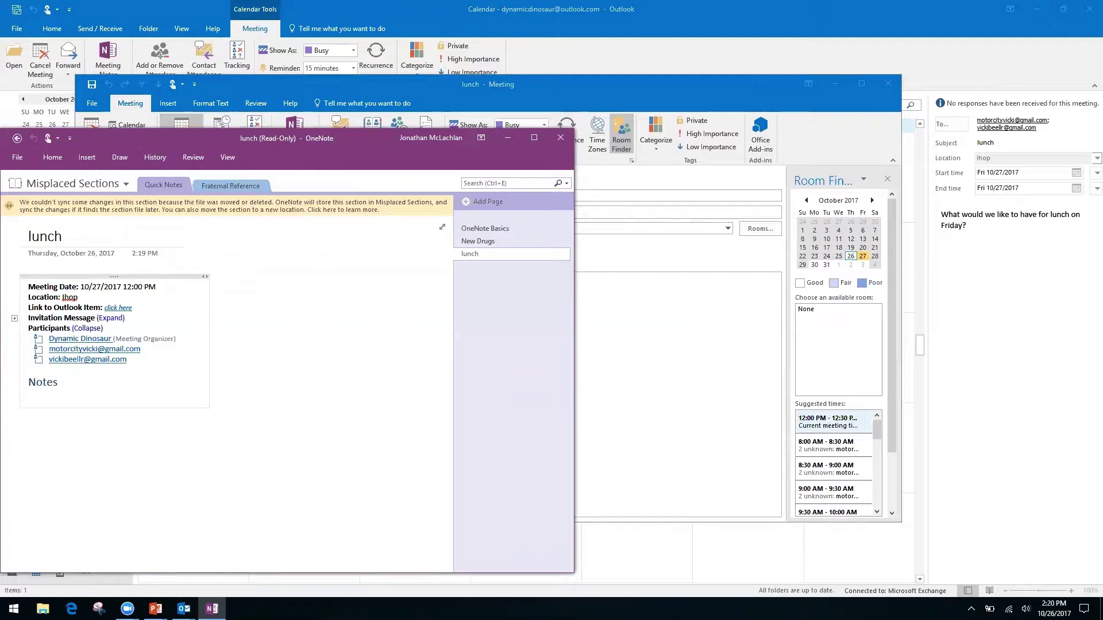
pyautogui.click(30, 424)
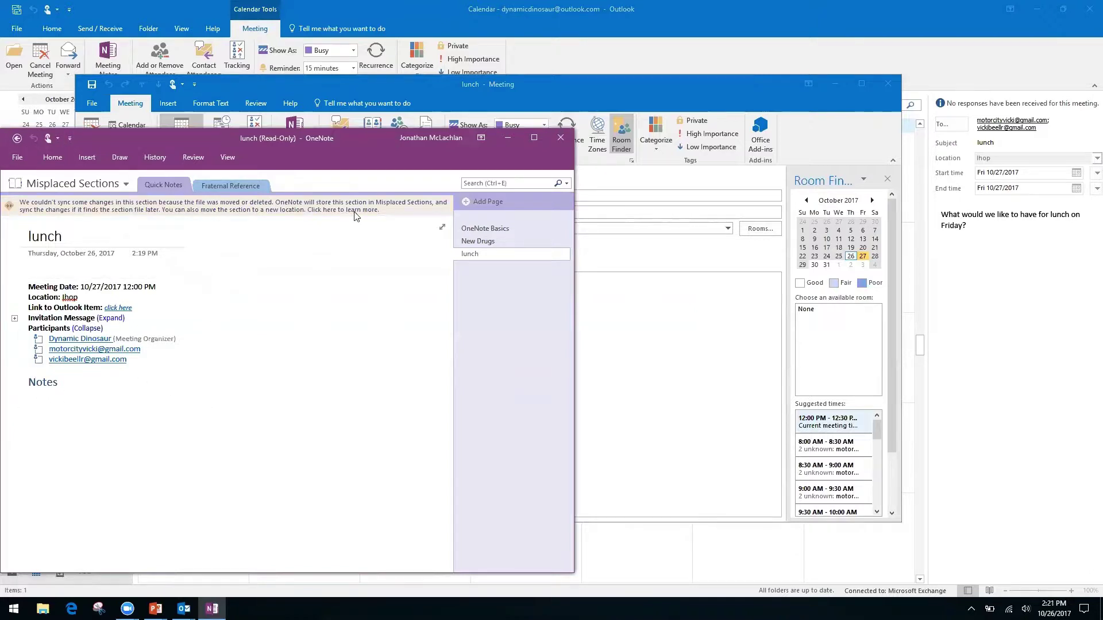
# - Leave the read-only lunch page, then close OneNote and the lunch meeting
pyautogui.click(16, 140)
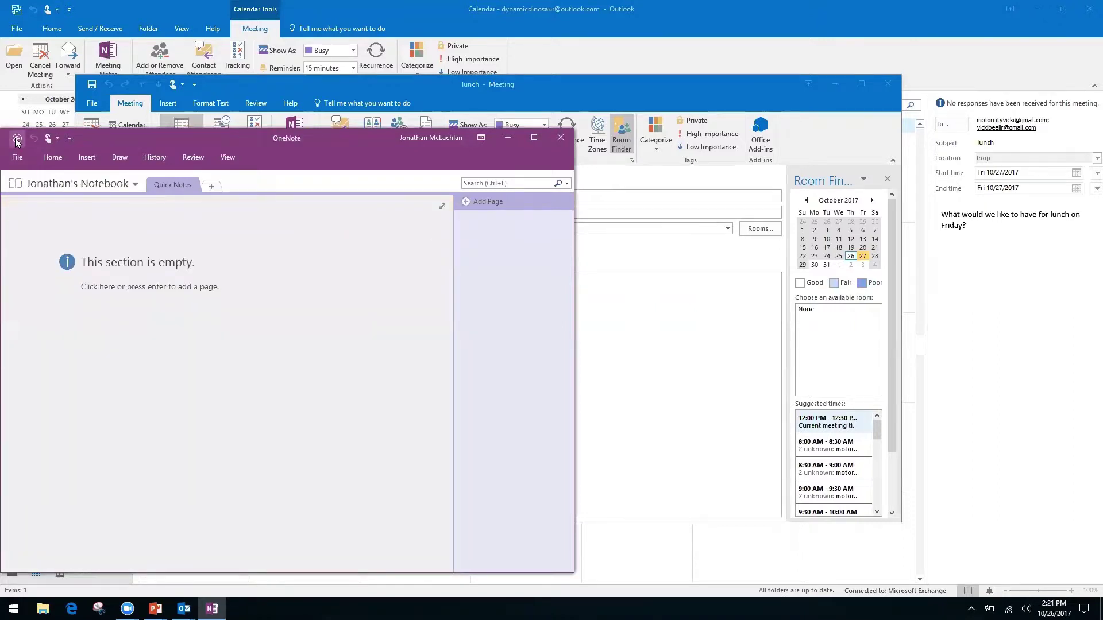
pyautogui.click(560, 138)
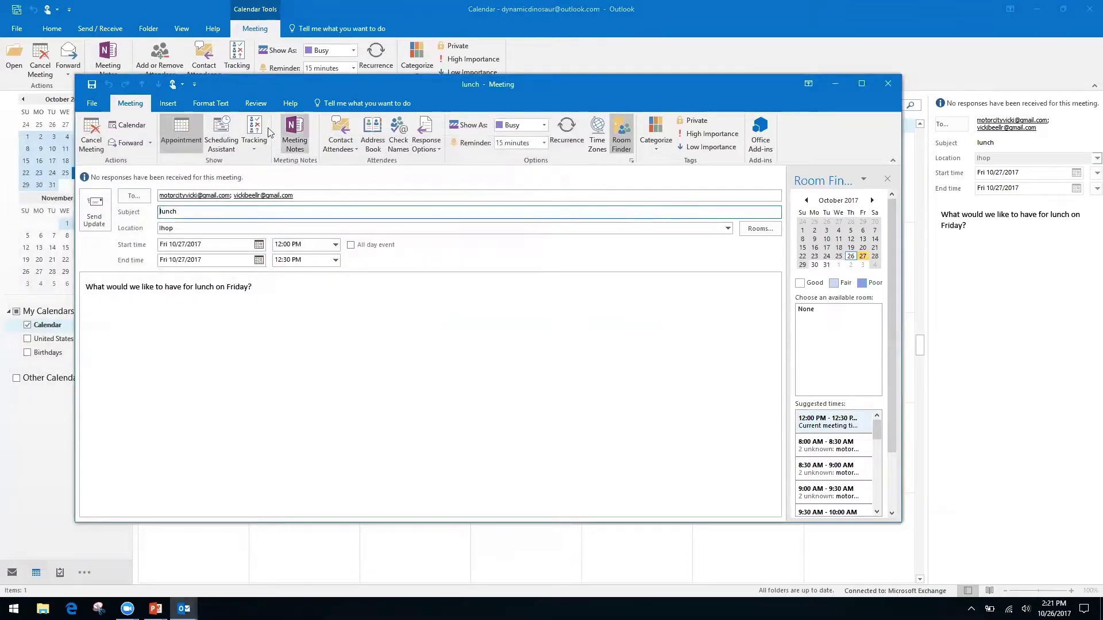
pyautogui.click(888, 85)
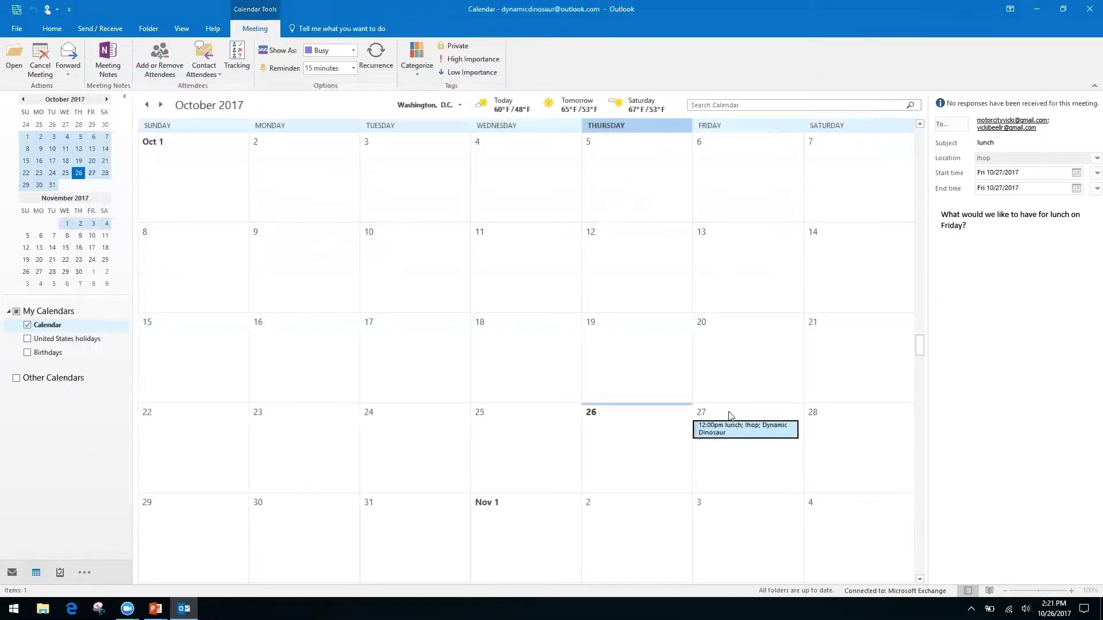
# - Reopen the October 27 lunch and send private notes to the other notebook's Quick Notes
pyautogui.doubleClick(722, 431)
pyautogui.click(294, 137)
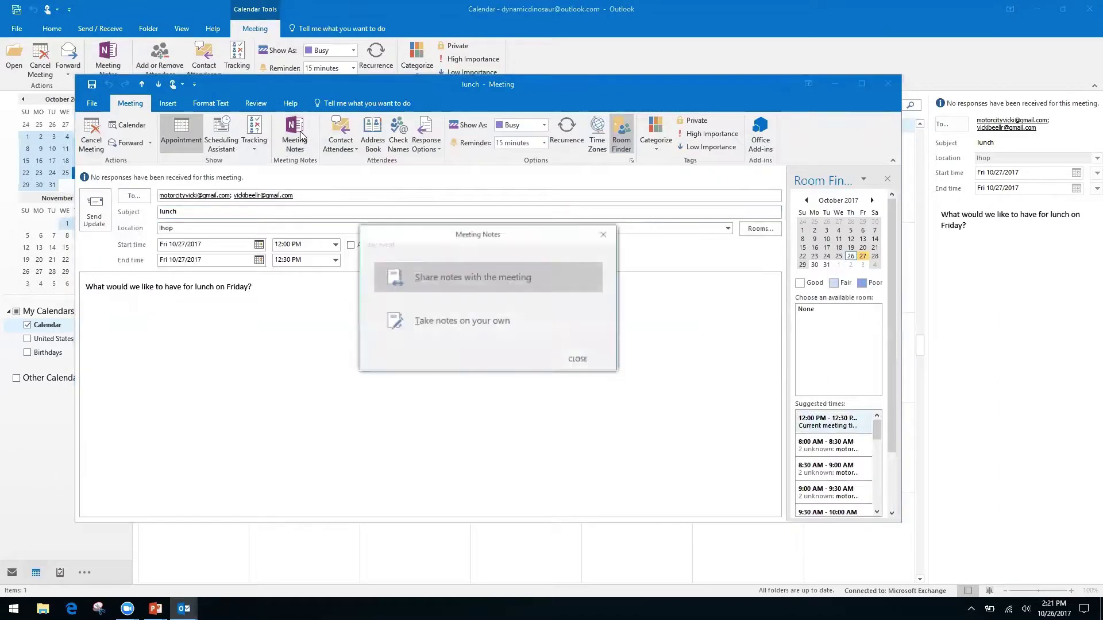
pyautogui.click(497, 325)
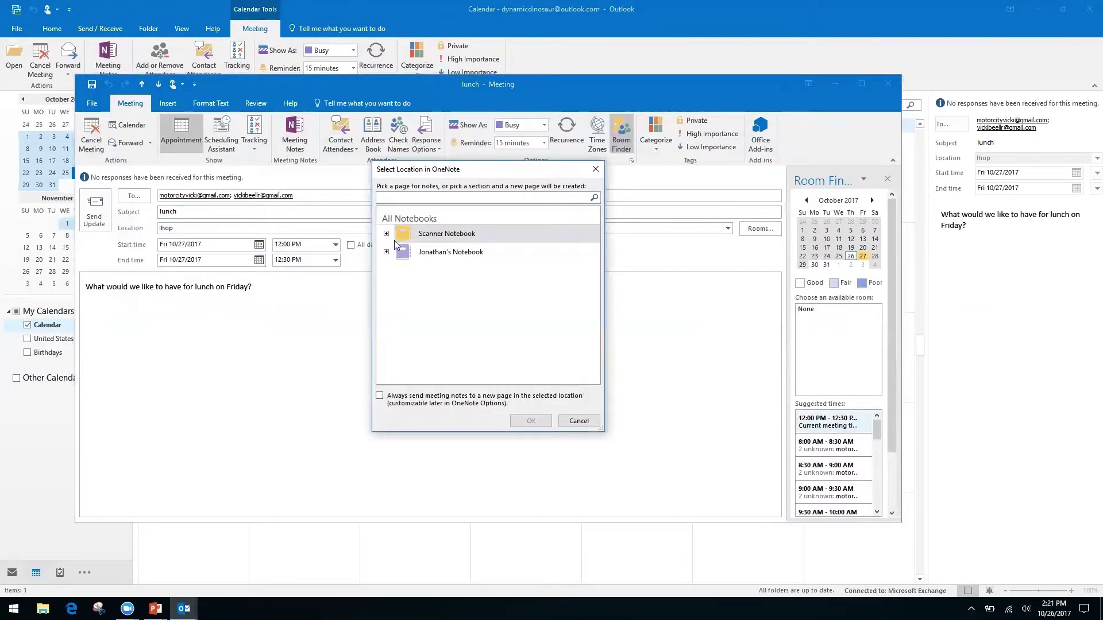
pyautogui.click(385, 234)
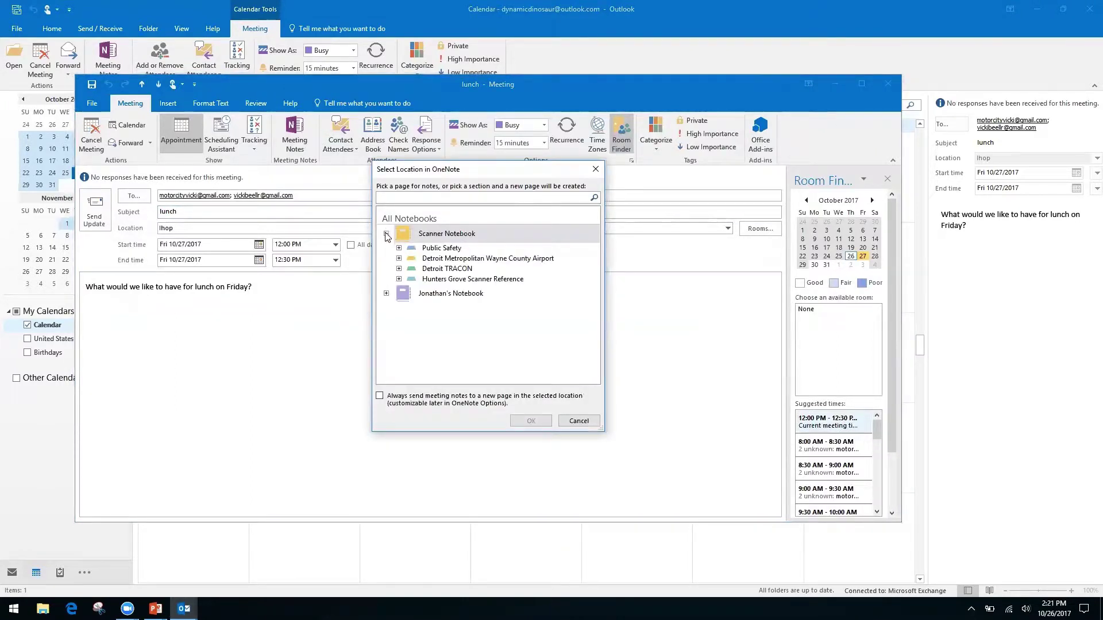
pyautogui.click(386, 234)
pyautogui.click(386, 252)
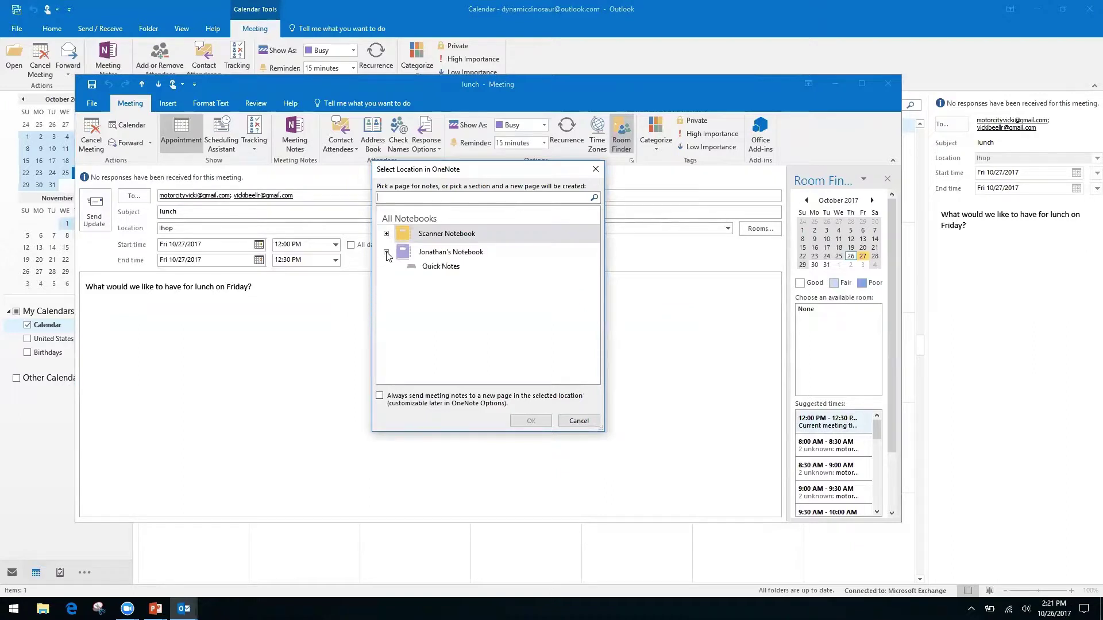
pyautogui.click(441, 267)
pyautogui.click(530, 421)
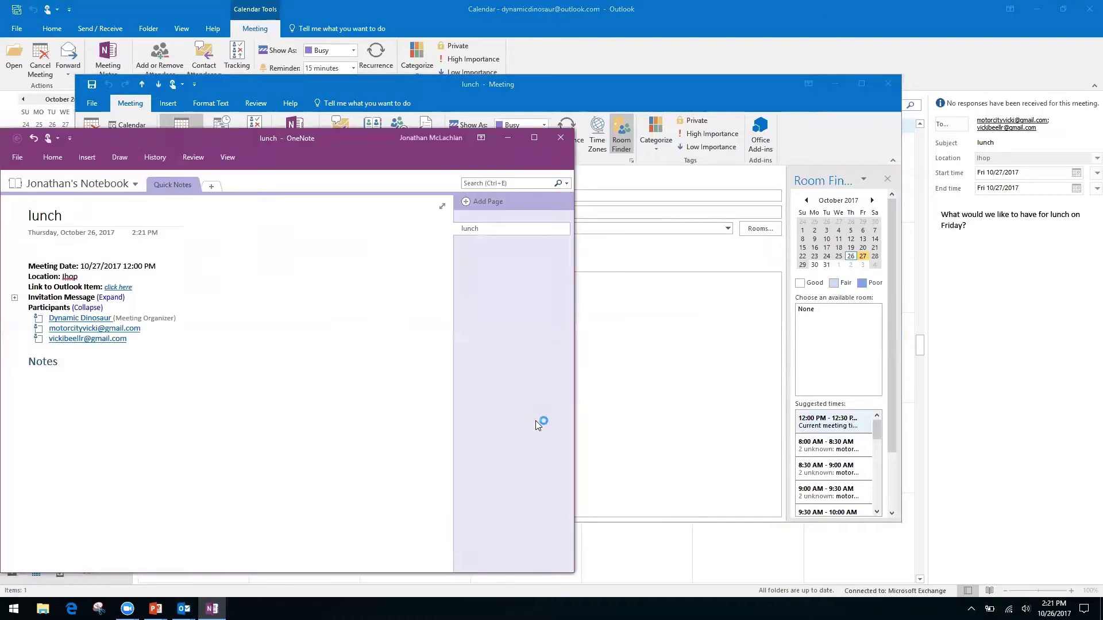
# - Close the OneNote lunch notes window and the lunch meeting window
pyautogui.click(563, 138)
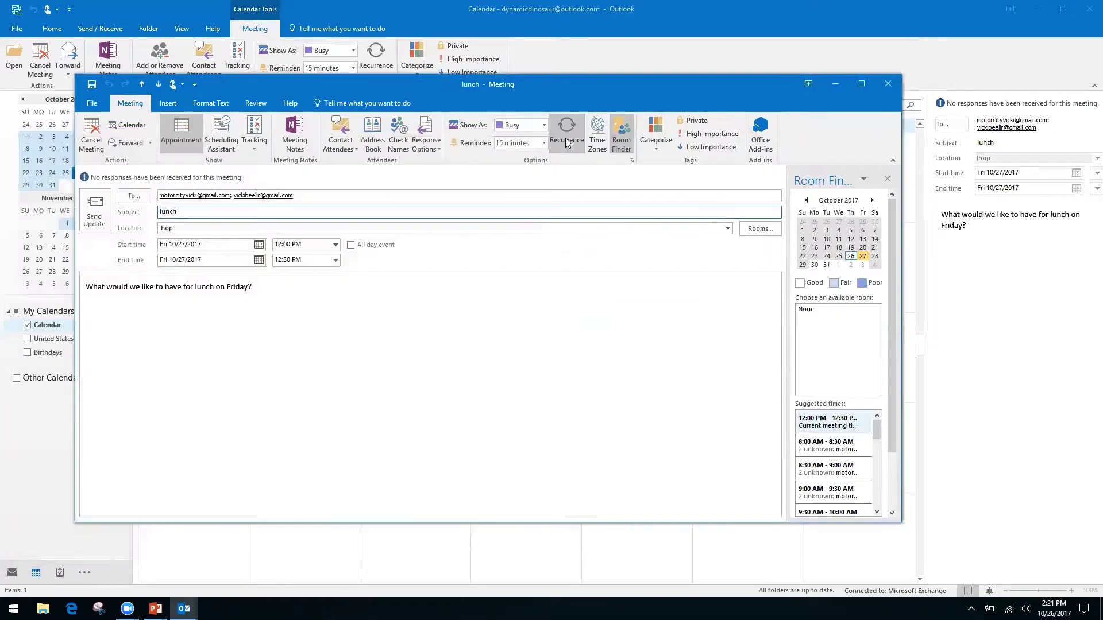
pyautogui.click(889, 85)
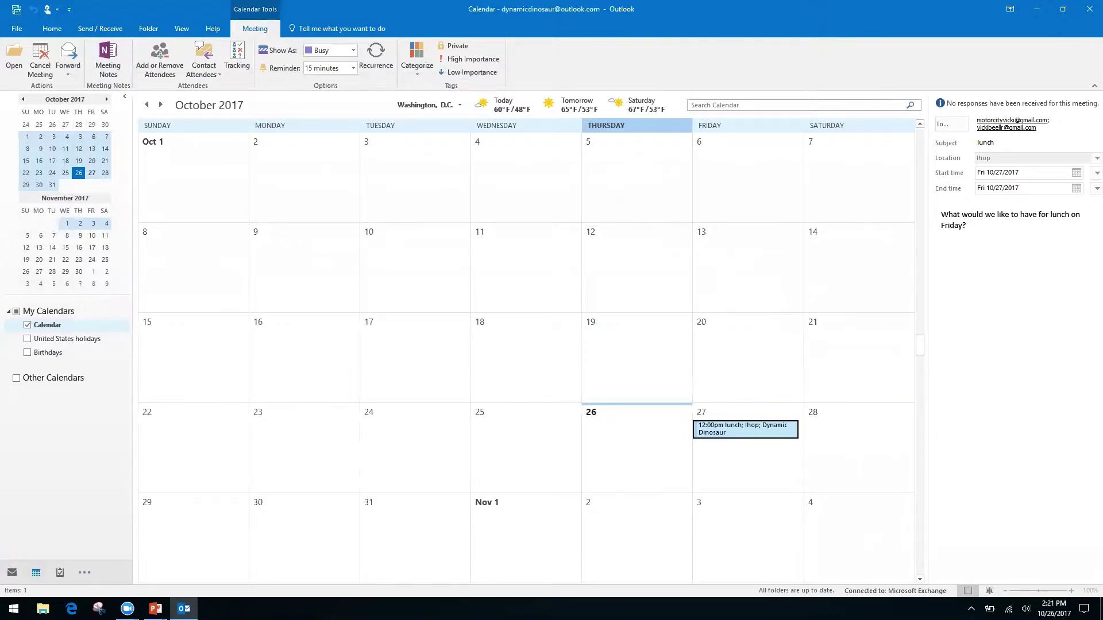
pyautogui.hotkey('alt', 'Tab')
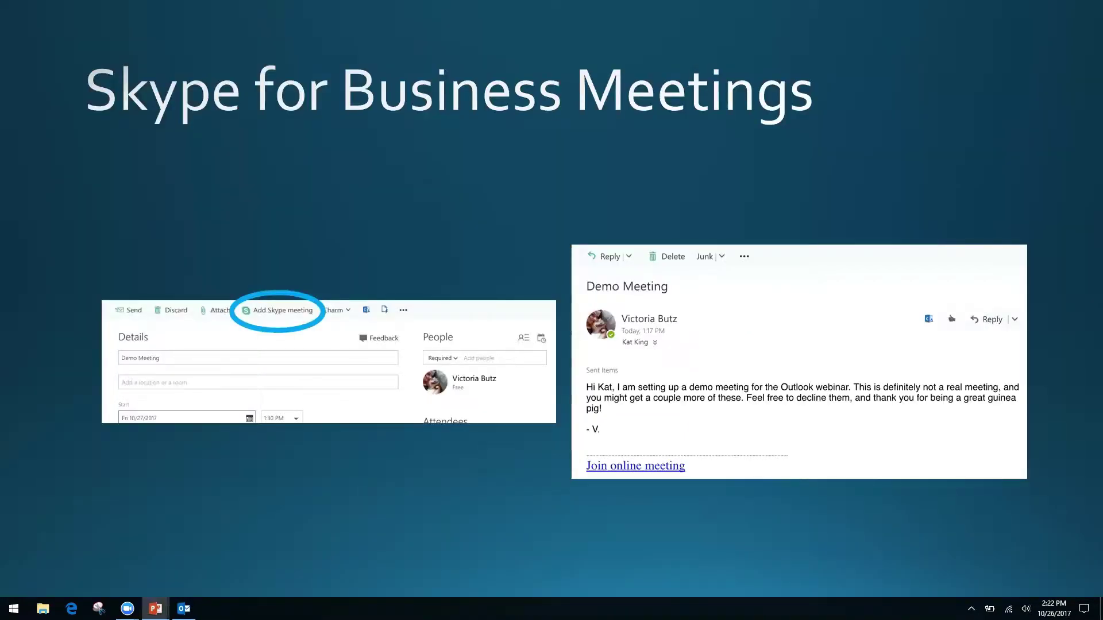
# - Advance PowerPoint to the 'Quicksteps, Rules, and Search Folders' slide and return to Outlook
pyautogui.press('Right')
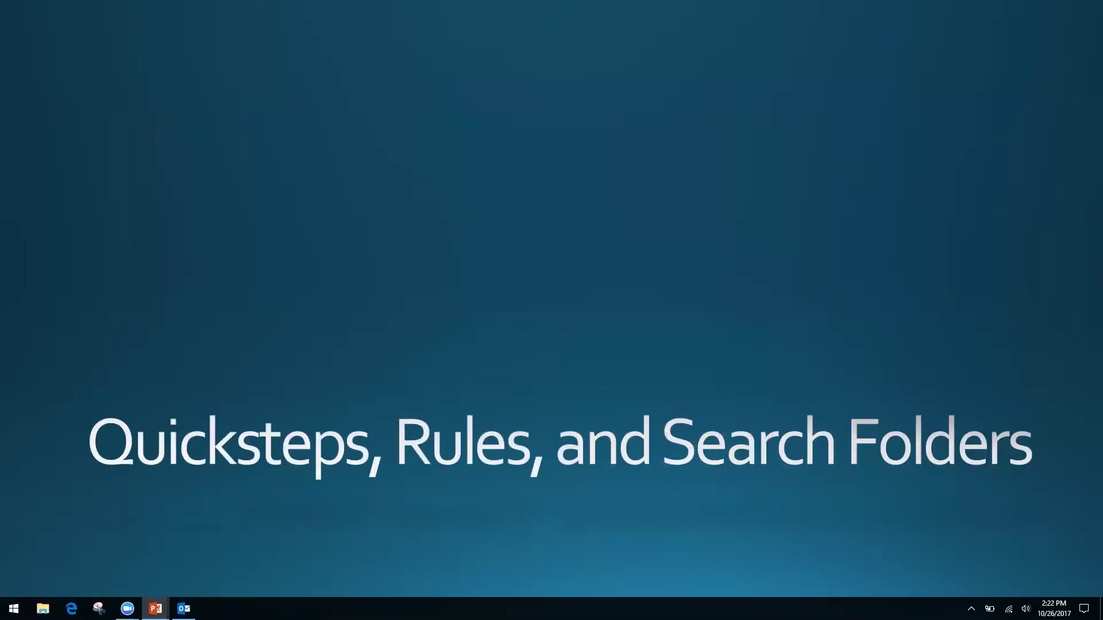
pyautogui.hotkey('alt', 'Tab')
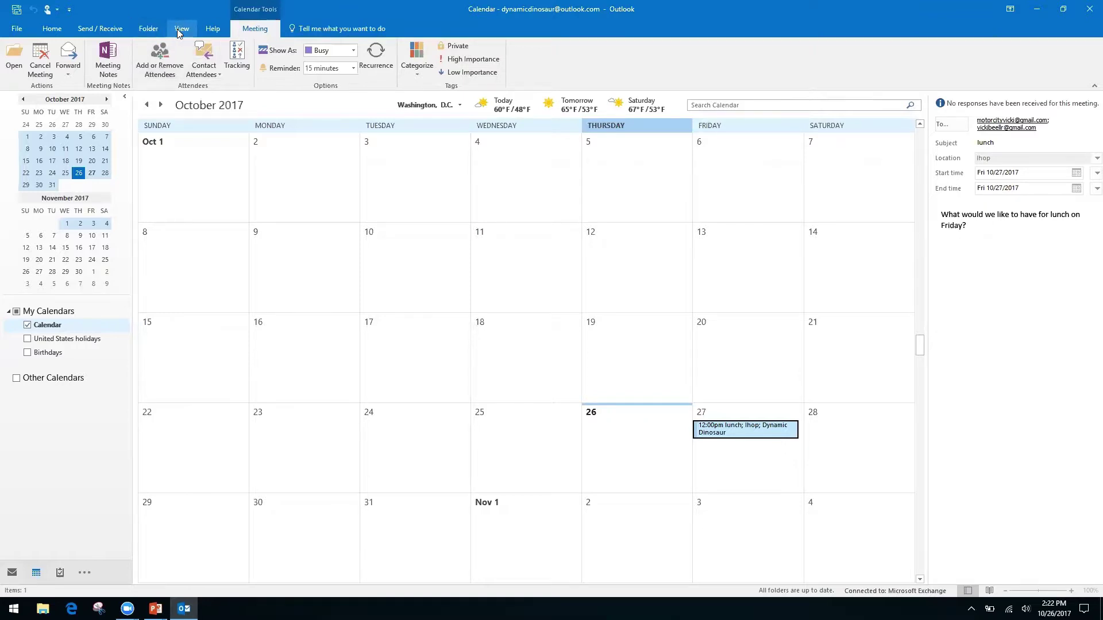
# - From the Home ribbon, start a Share Calendar invitation sharing availability only
pyautogui.click(52, 28)
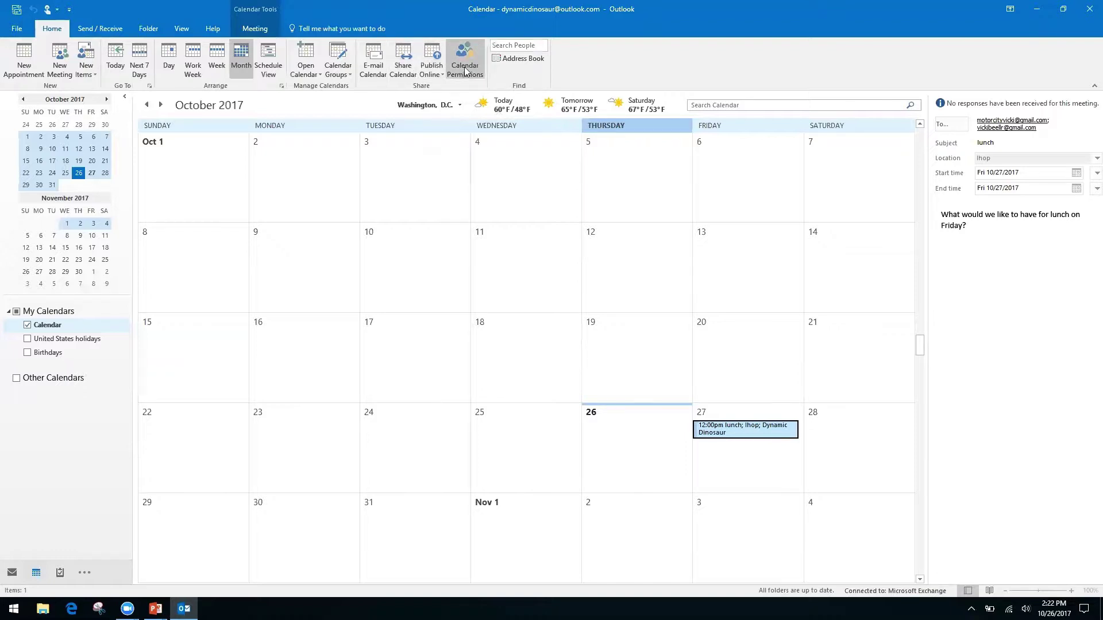
pyautogui.rightClick(395, 69)
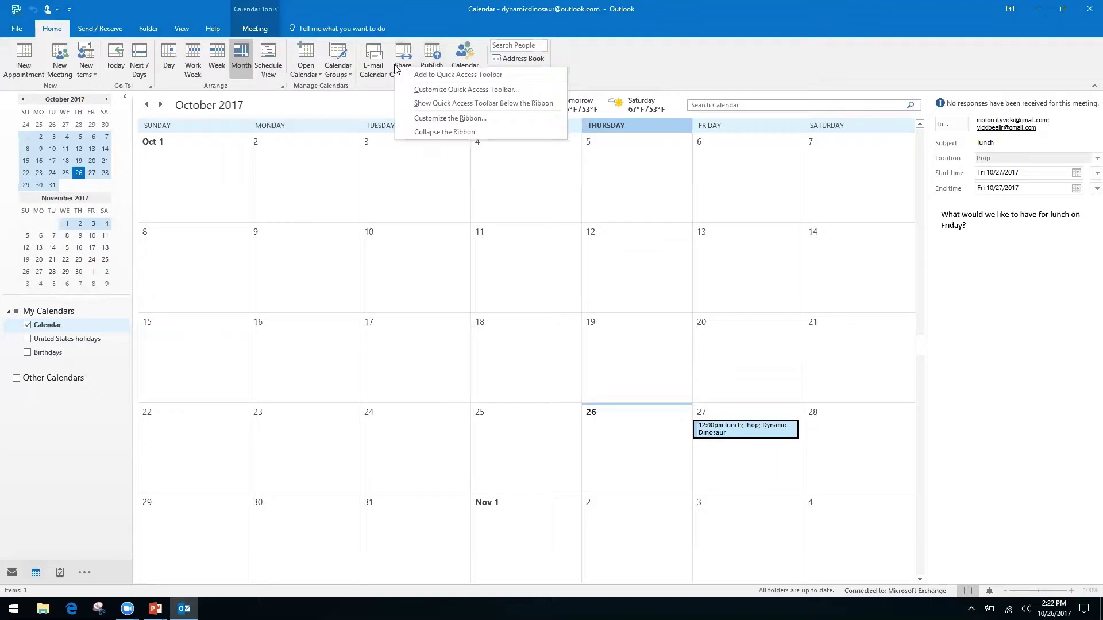
pyautogui.click(403, 53)
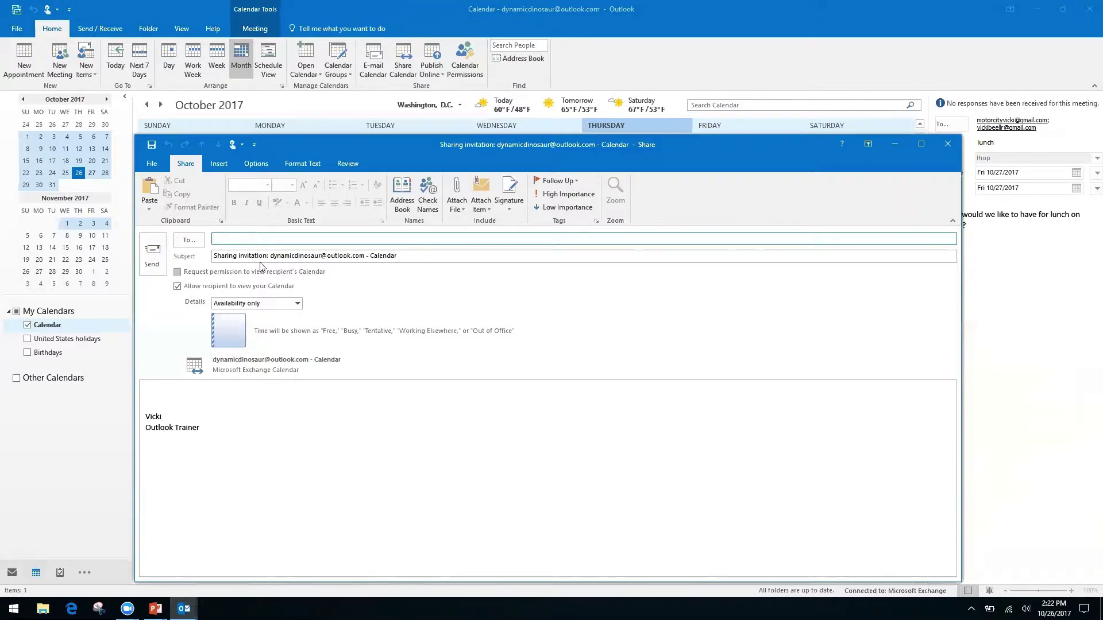
# - Toggle the request for the recipient's calendar and click into the subject and message body
pyautogui.click(176, 272)
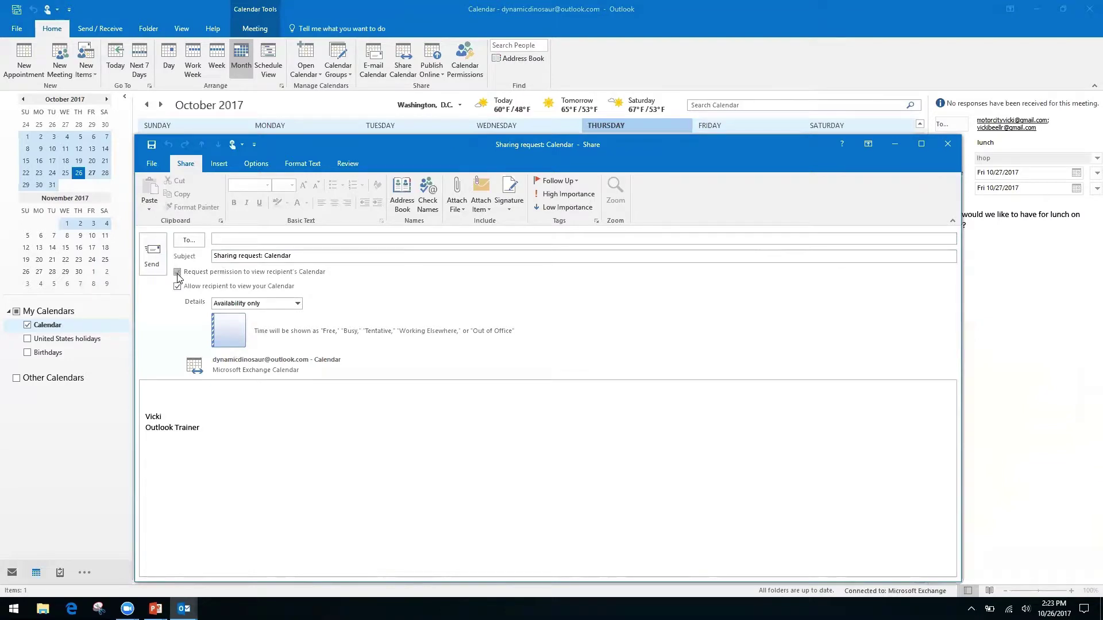
pyautogui.click(177, 272)
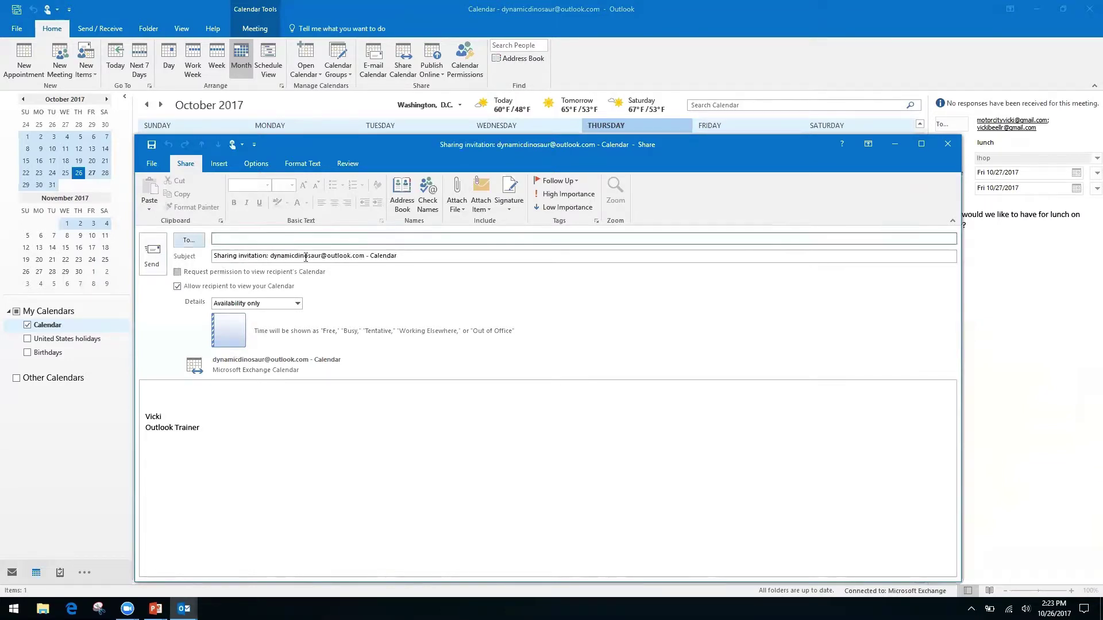
pyautogui.click(223, 257)
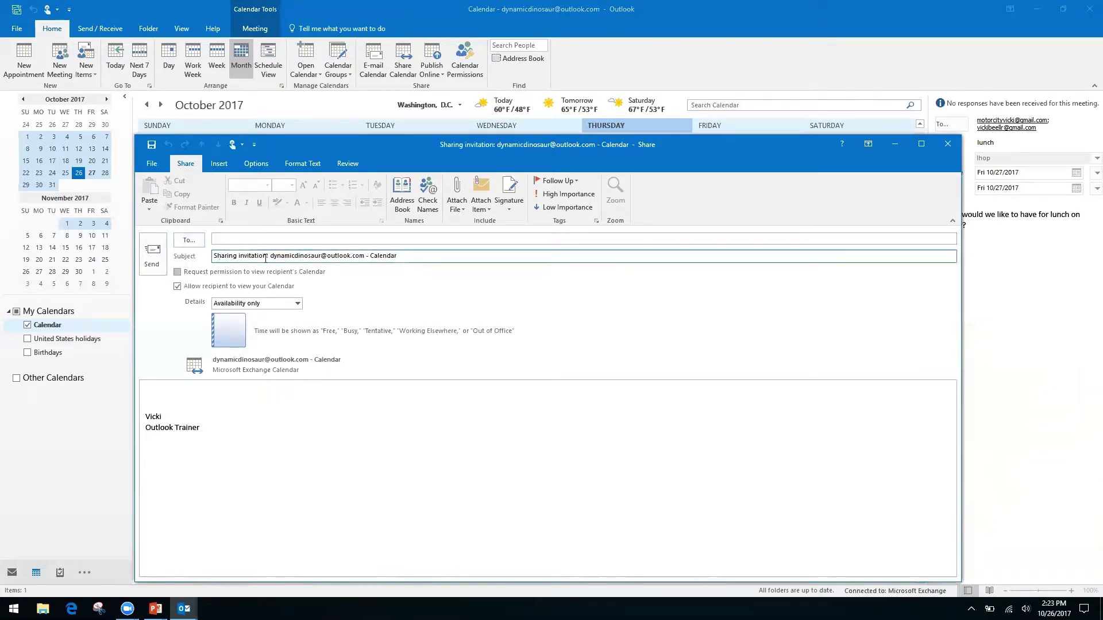
pyautogui.click(177, 271)
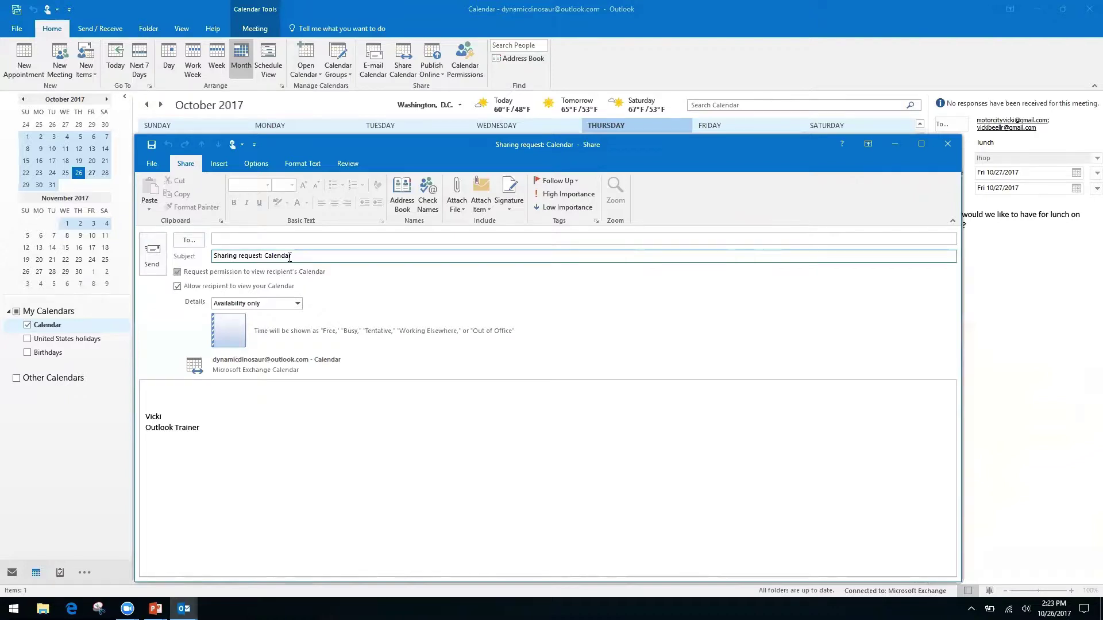
pyautogui.click(160, 391)
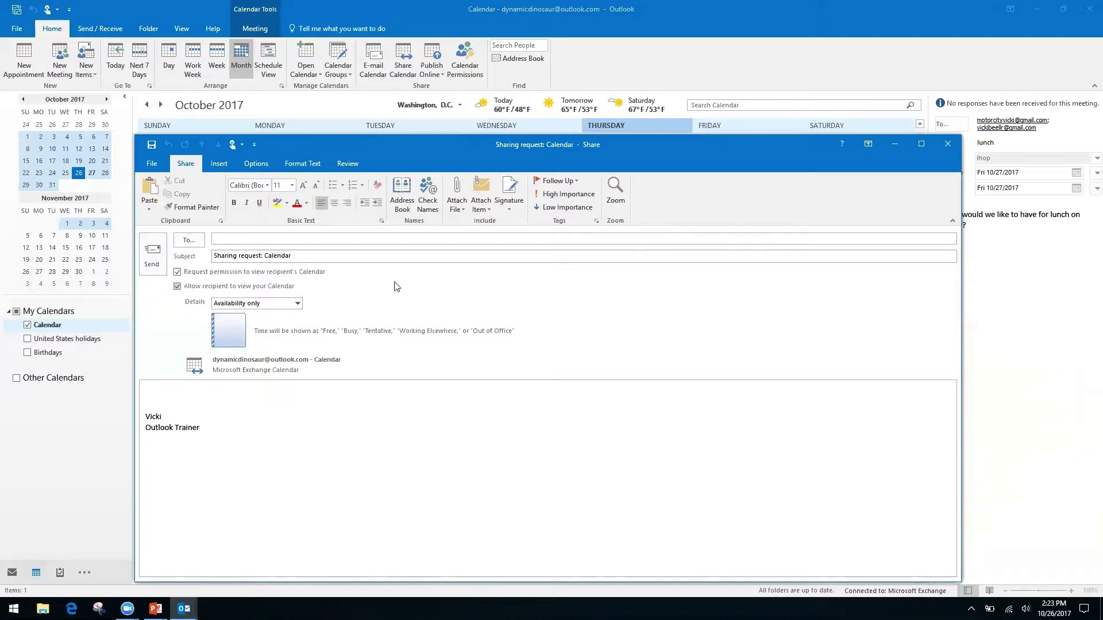
# - Keep 'Availability only' details, then close the sharing request without saving
pyautogui.click(301, 304)
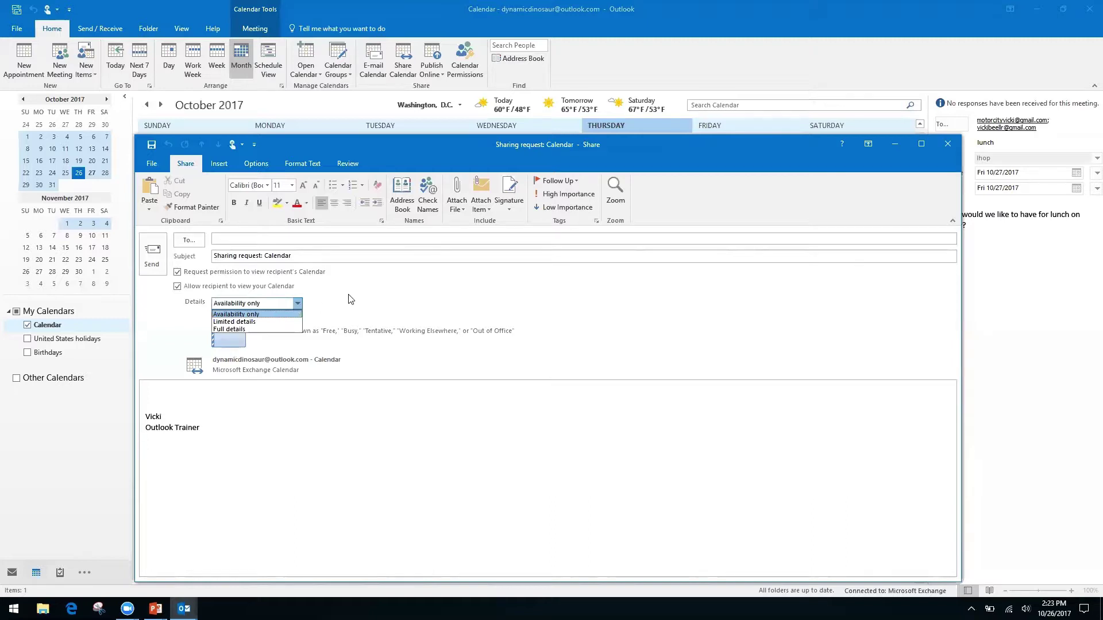
pyautogui.click(274, 313)
pyautogui.click(178, 271)
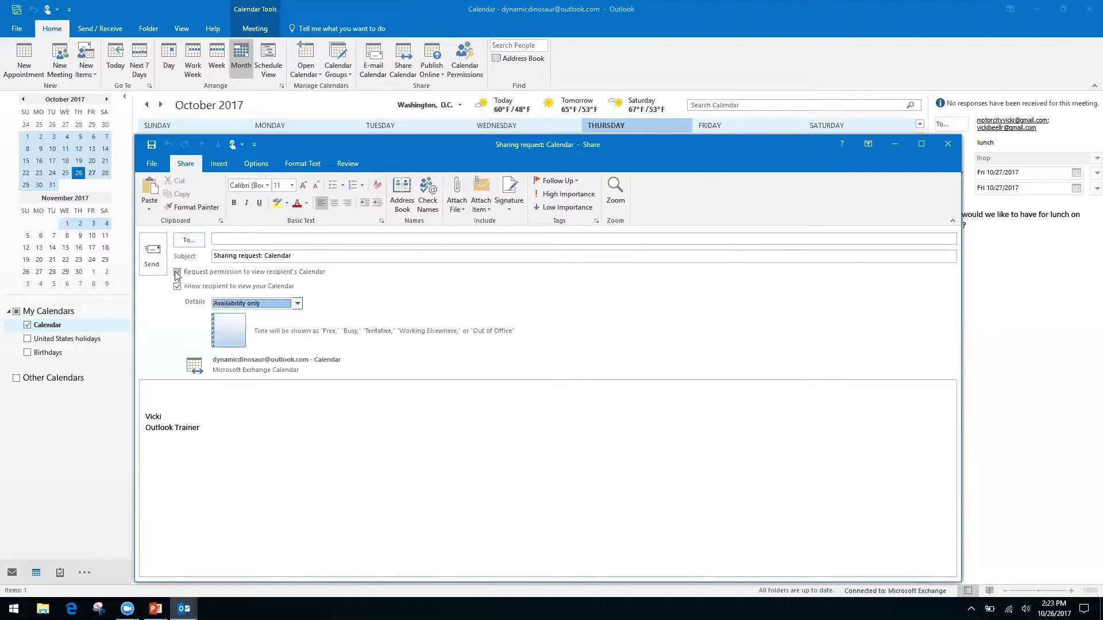
pyautogui.click(947, 144)
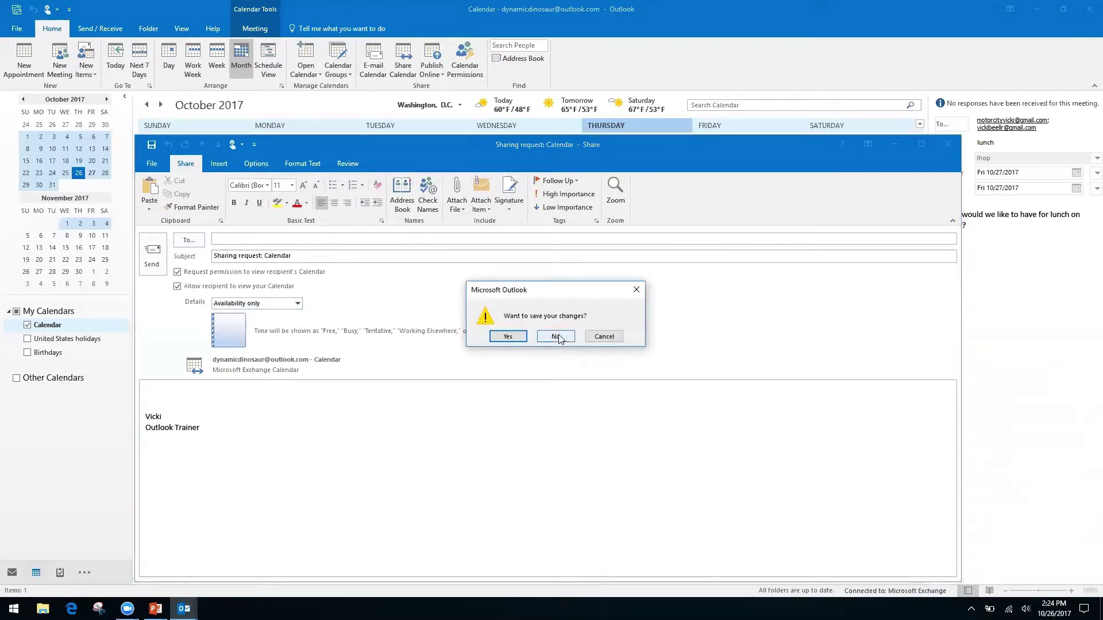
pyautogui.click(557, 337)
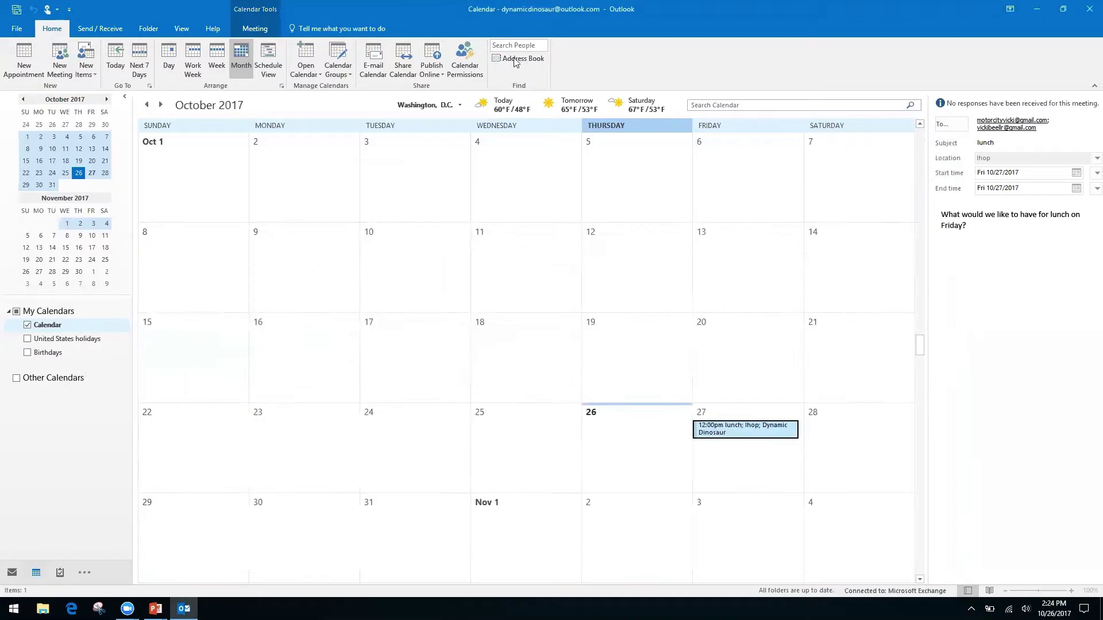
# - Open Calendar Permissions to see Default at Free/Busy time and Anonymous at None
pyautogui.click(465, 52)
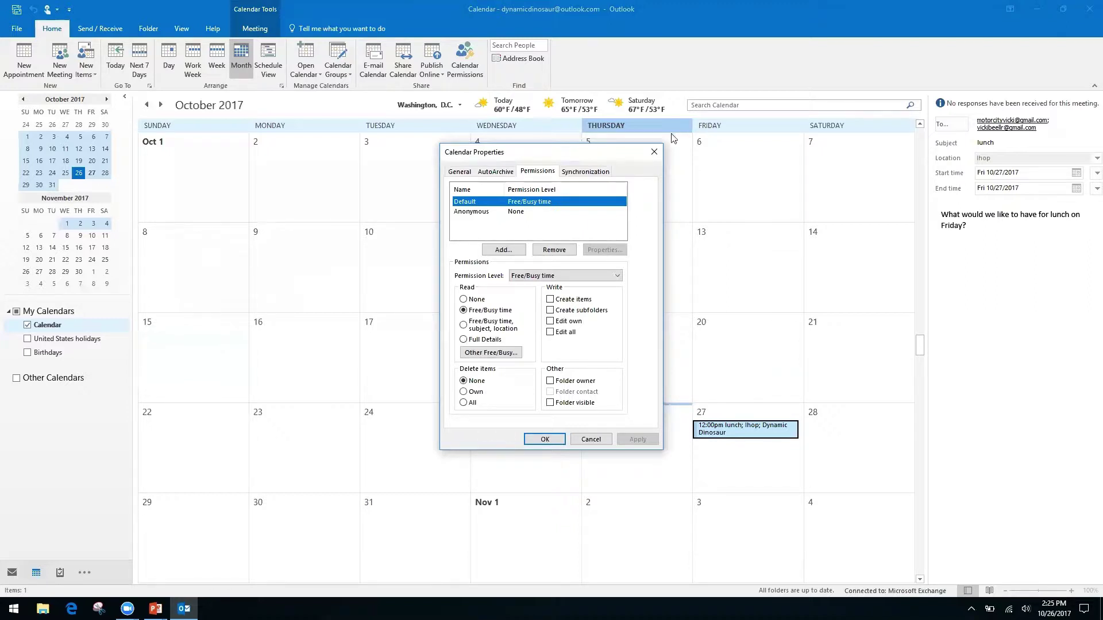
# - Close the Calendar Properties dialog and switch back to the PowerPoint presentation
pyautogui.click(654, 152)
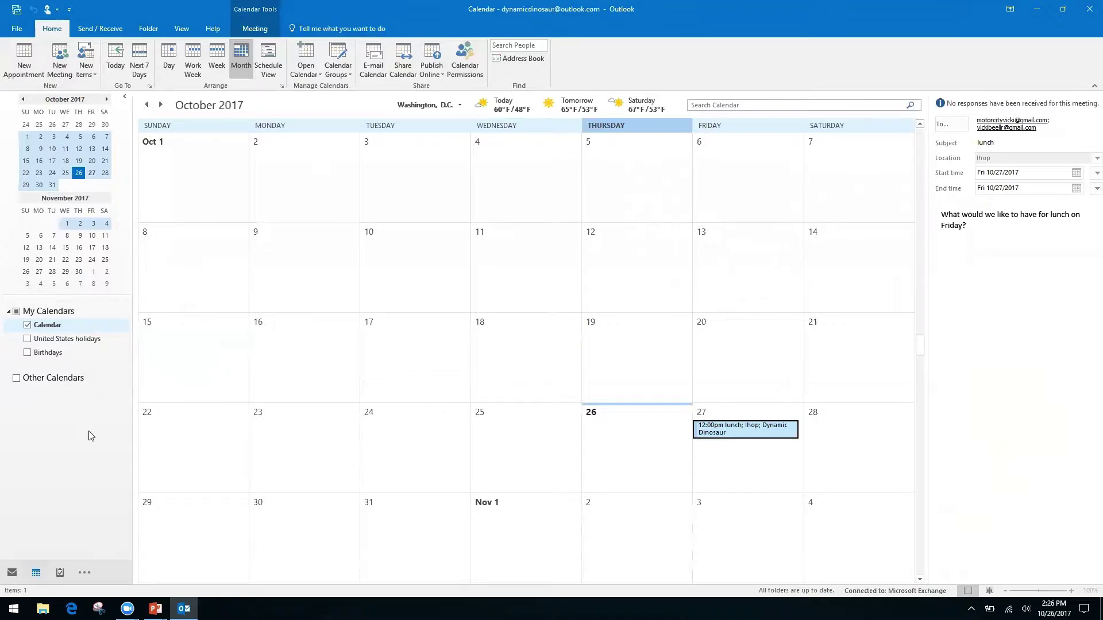
pyautogui.hotkey('alt', 'Tab')
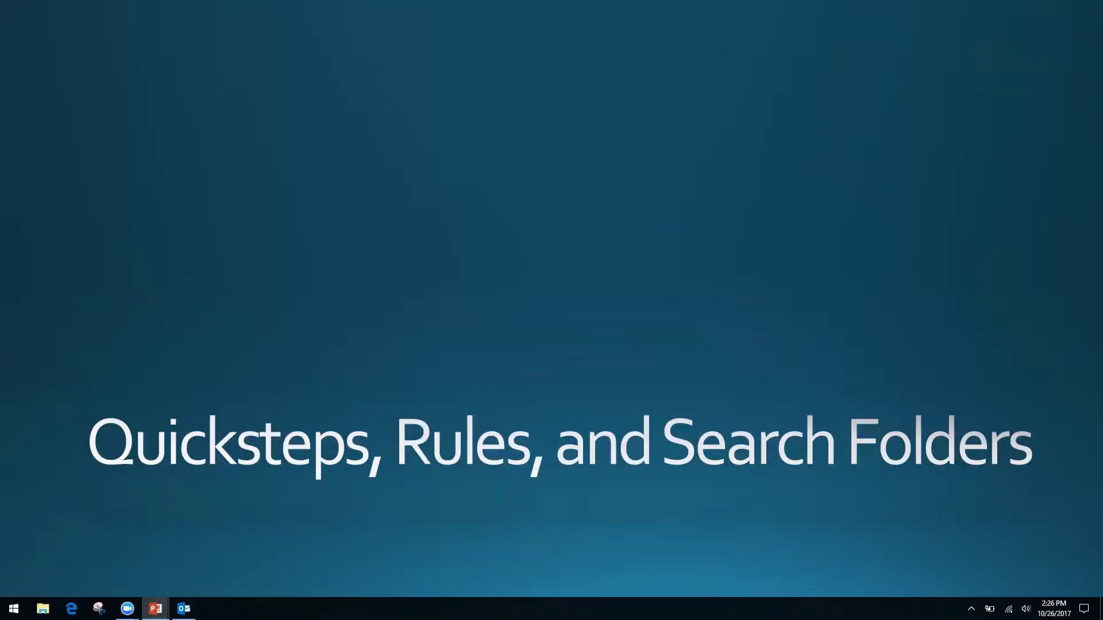
pyautogui.hotkey('alt', 'Tab')
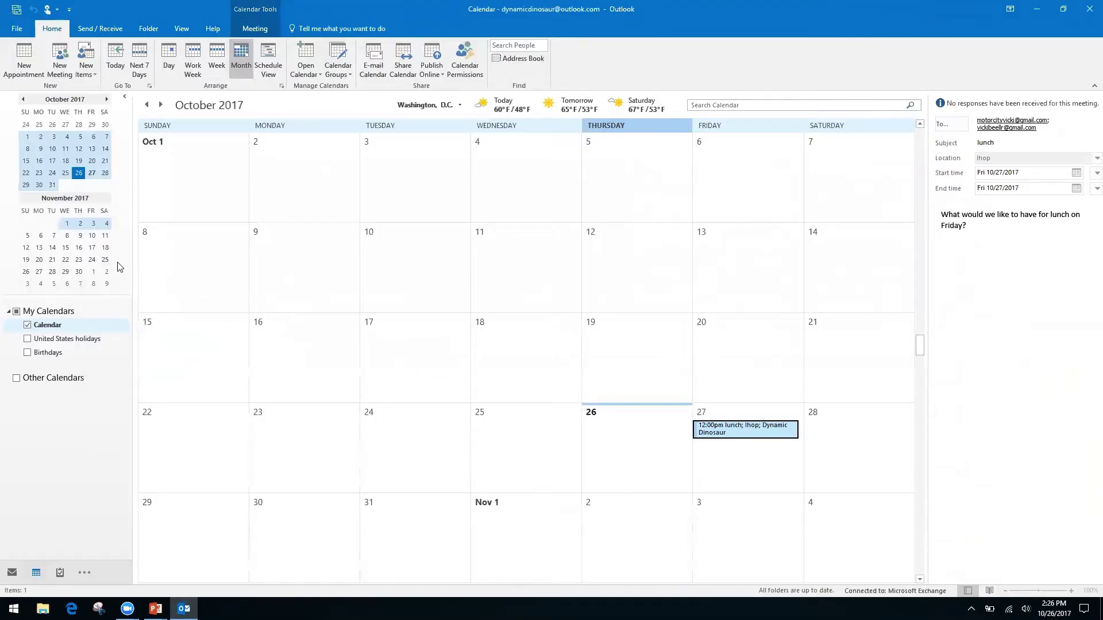
# - Switch from the Calendar back to the Inbox with Ctrl+1 to see the Friday lunch messages
pyautogui.hotkey('ctrl', '1')
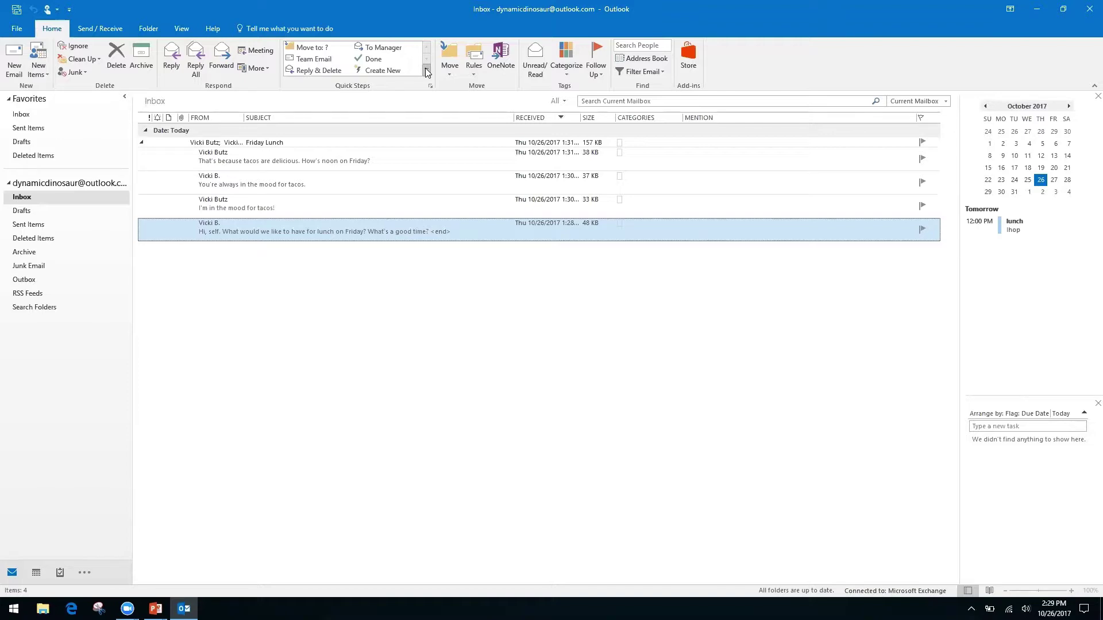
# - Expand the Quick Steps gallery and show the New Quick Step choices, Move to Folder through Custom
pyautogui.click(426, 71)
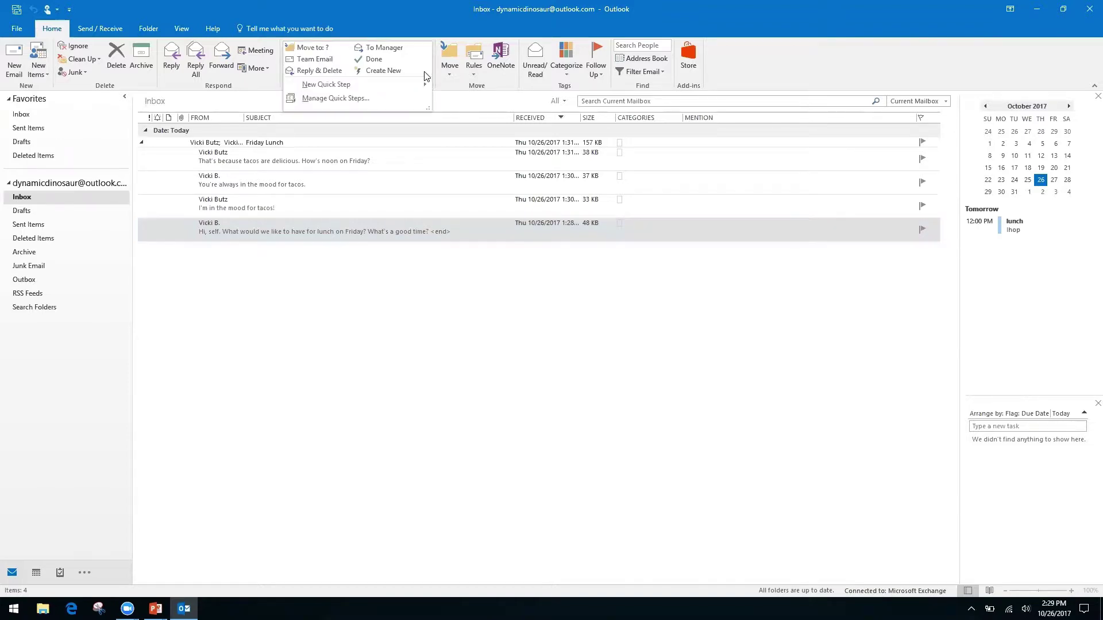
pyautogui.click(443, 73)
pyautogui.click(426, 75)
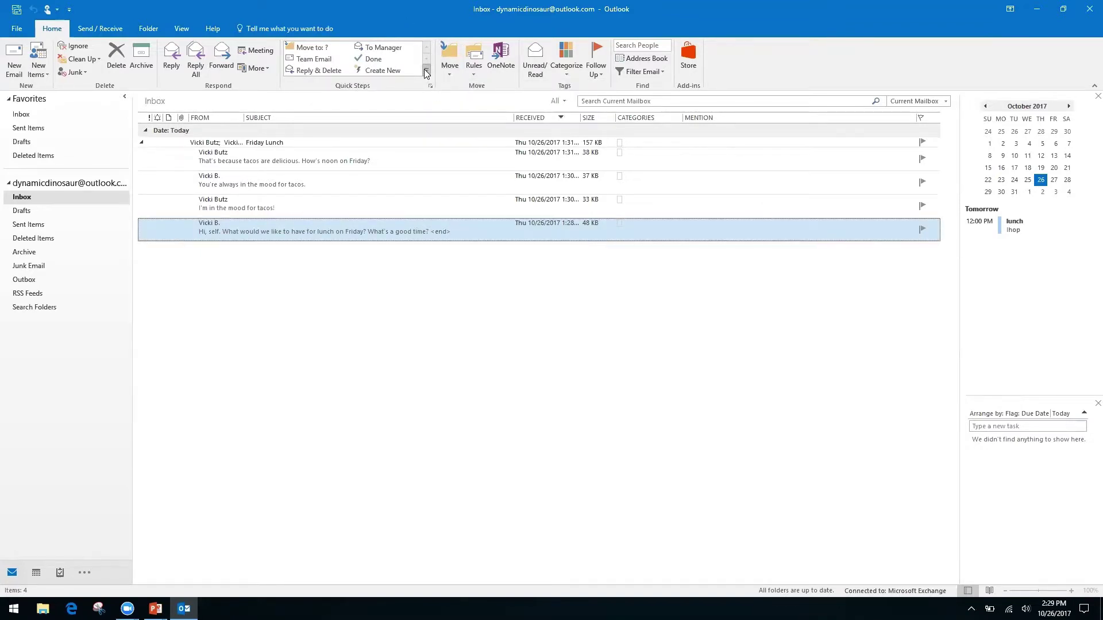
pyautogui.click(426, 72)
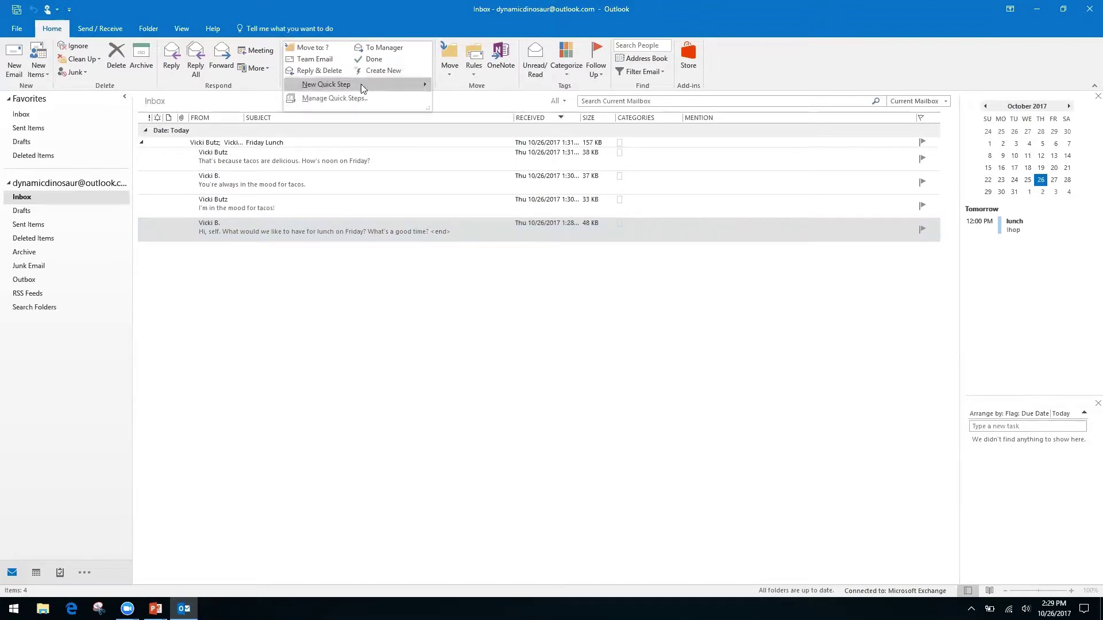
pyautogui.moveTo(322, 88)
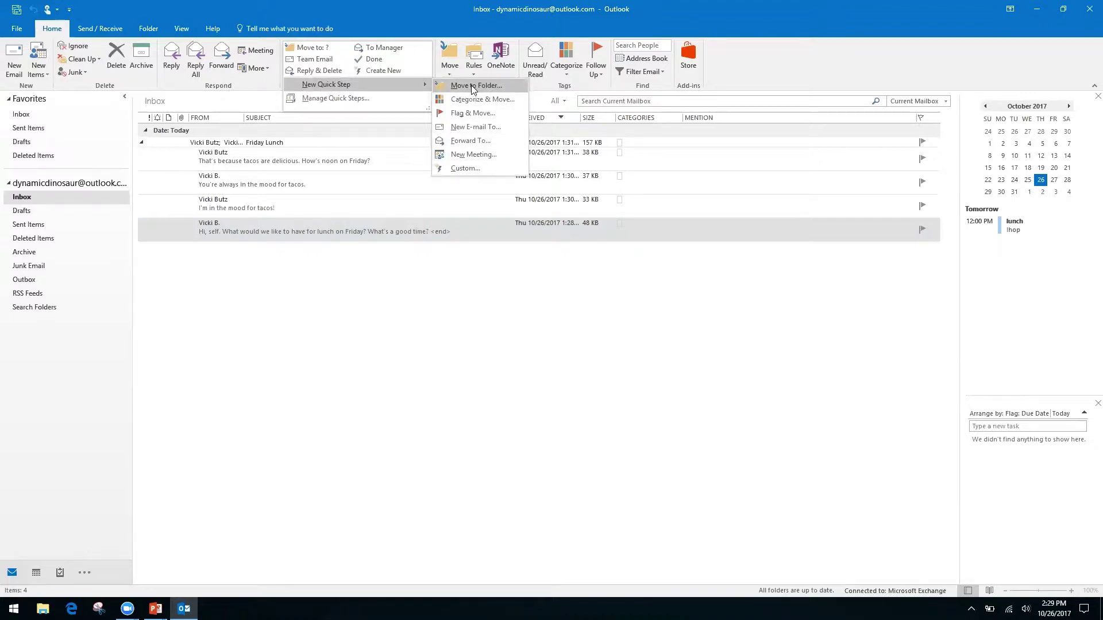
# - Start a Custom Quick Step named Request whose action is Reply
pyautogui.click(463, 166)
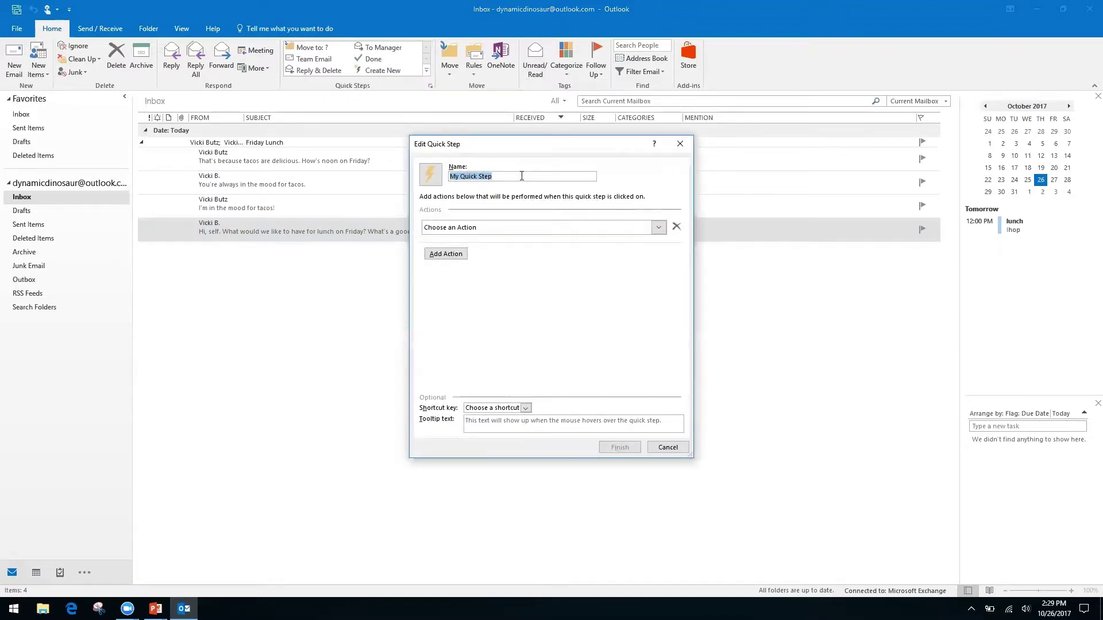
pyautogui.write('Request')
pyautogui.click(658, 228)
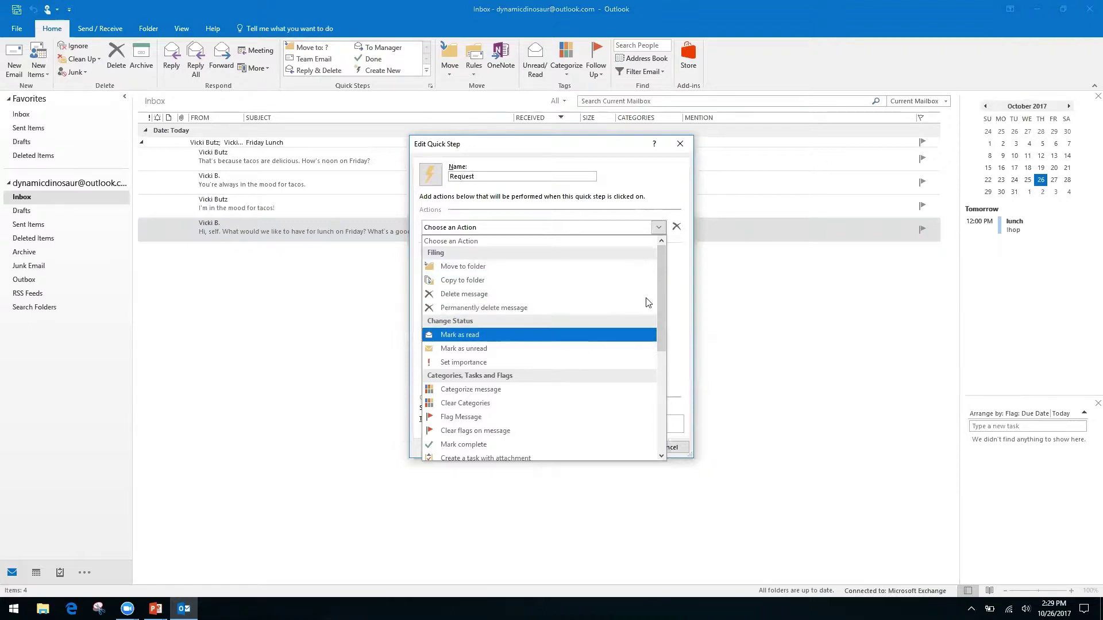
pyautogui.moveTo(659, 281); pyautogui.dragTo(656, 386)
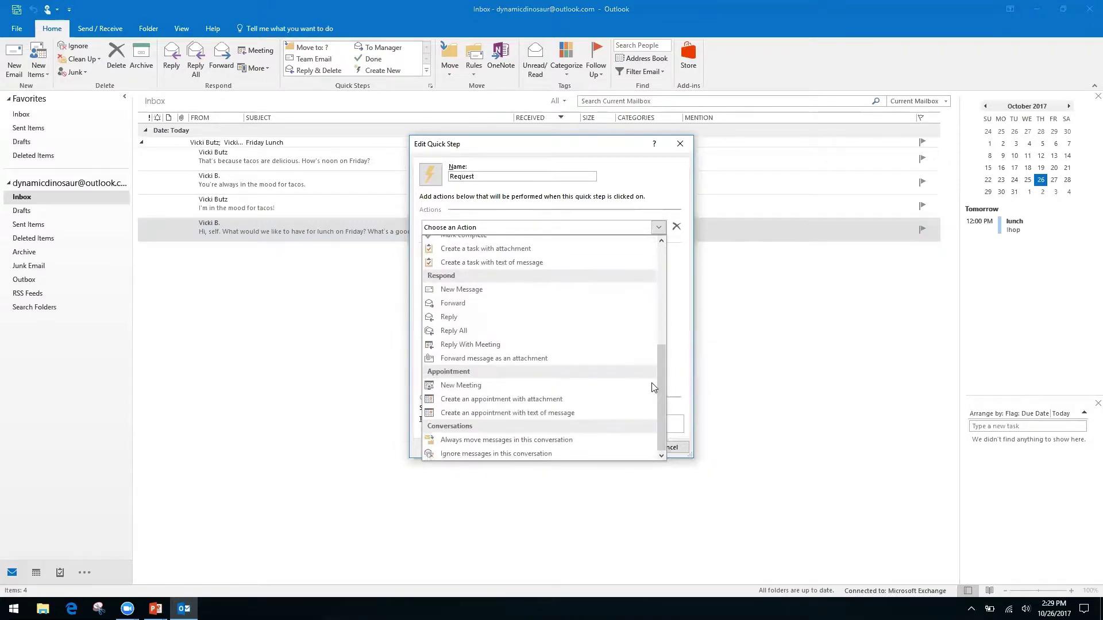
pyautogui.click(452, 318)
pyautogui.click(447, 271)
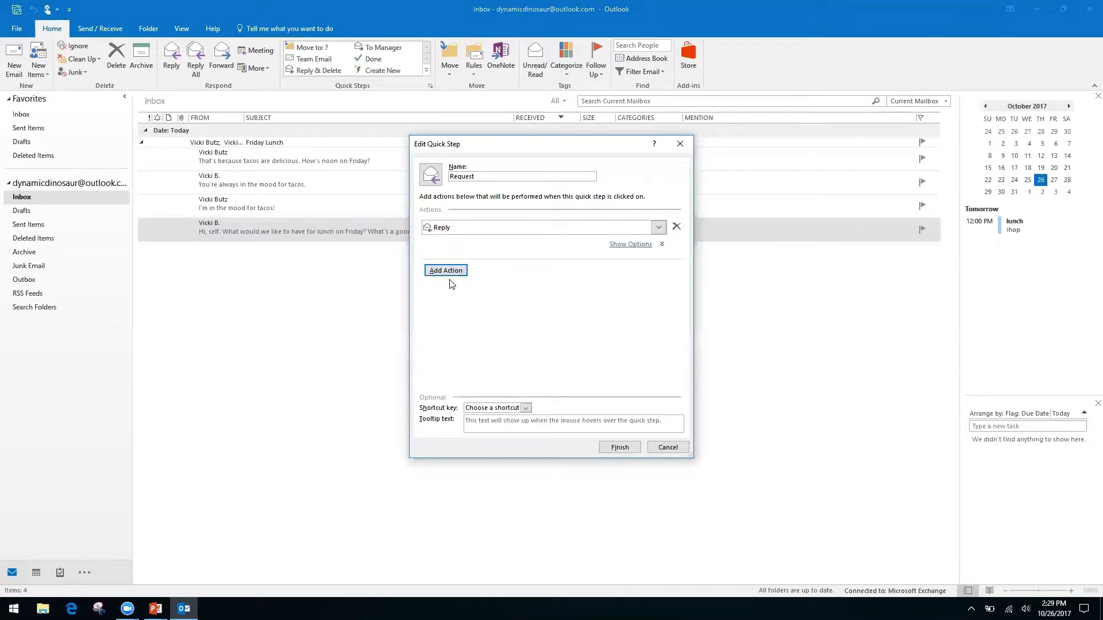
# - Give the Reply action a text thanking the sender and saying the request is being processed by our team
pyautogui.click(631, 244)
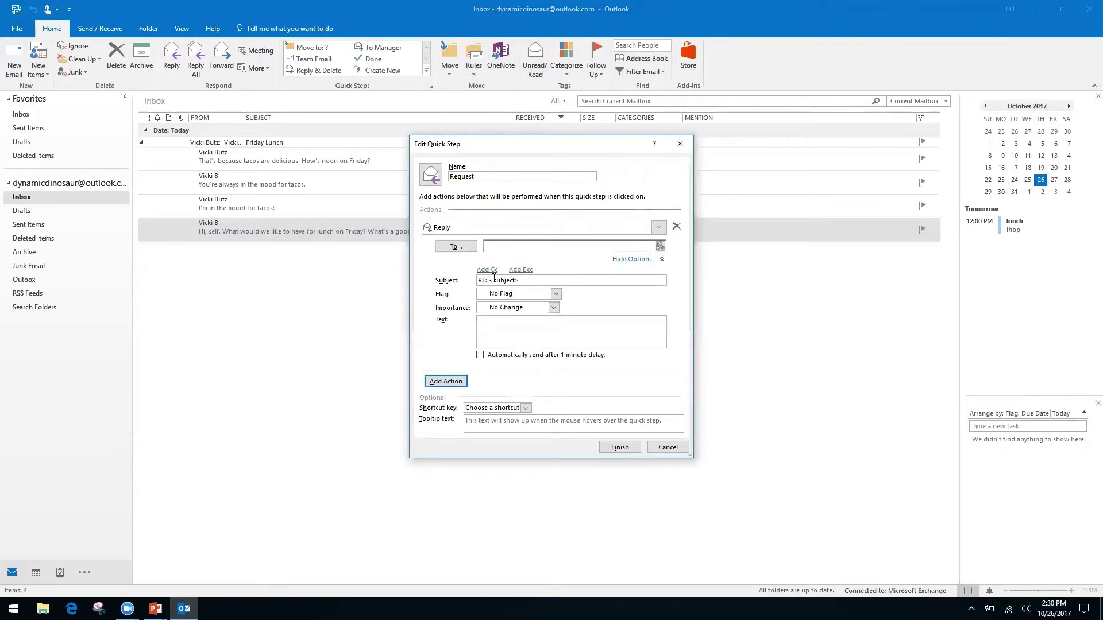
pyautogui.rightClick(573, 321)
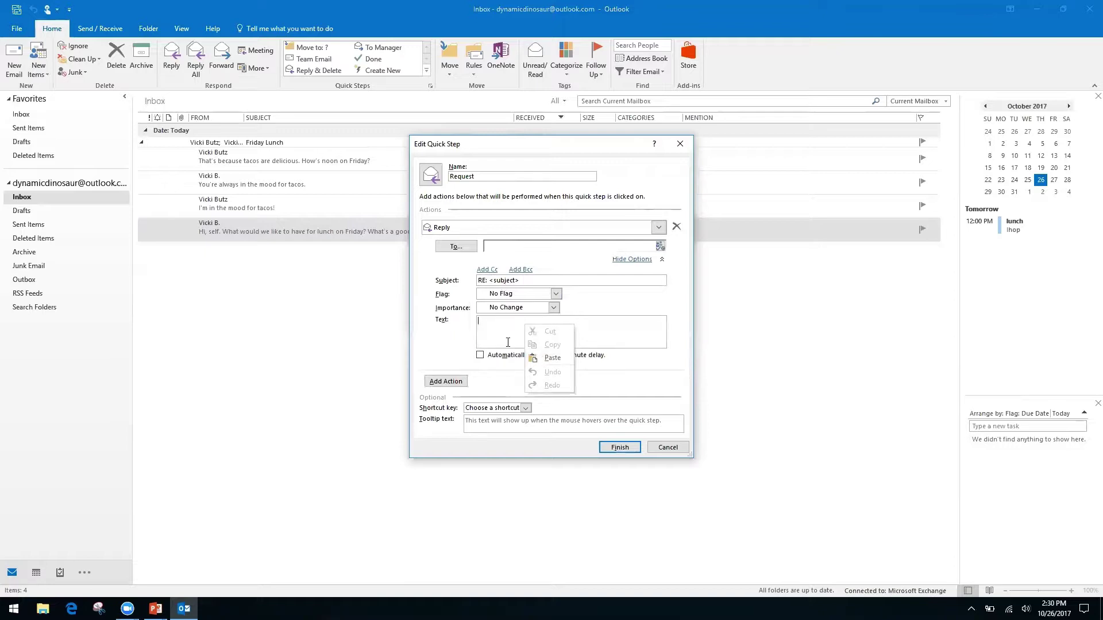
pyautogui.rightClick(490, 328)
pyautogui.click(505, 320)
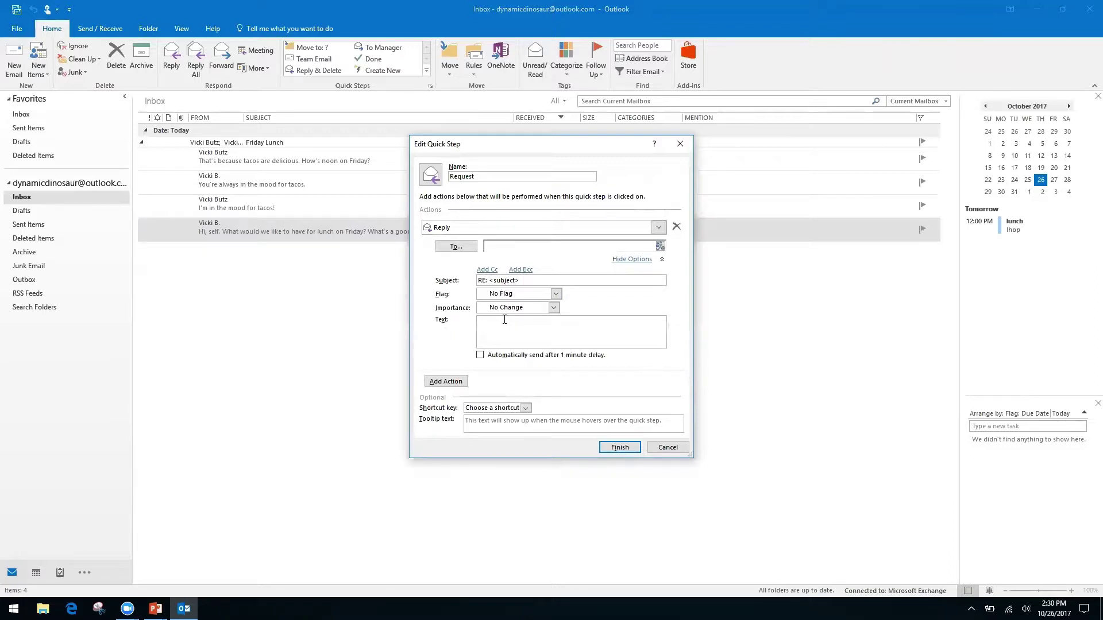
pyautogui.write('H')
pyautogui.write('ello')
pyautogui.write(', thanks')
pyautogui.write('you for your reques')
pyautogui.write('t. We have receive i')
pyautogui.write('t, and it is be')
pyautogui.write('ing processe')
pyautogui.write('d by our')
pyautogui.write(' team.')
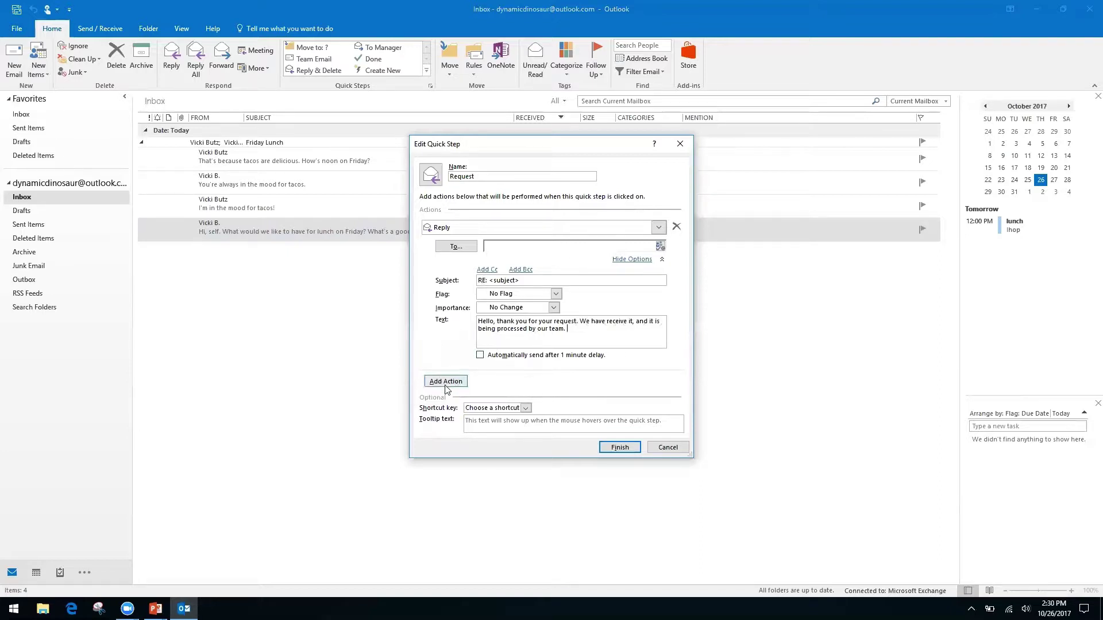
pyautogui.click(487, 270)
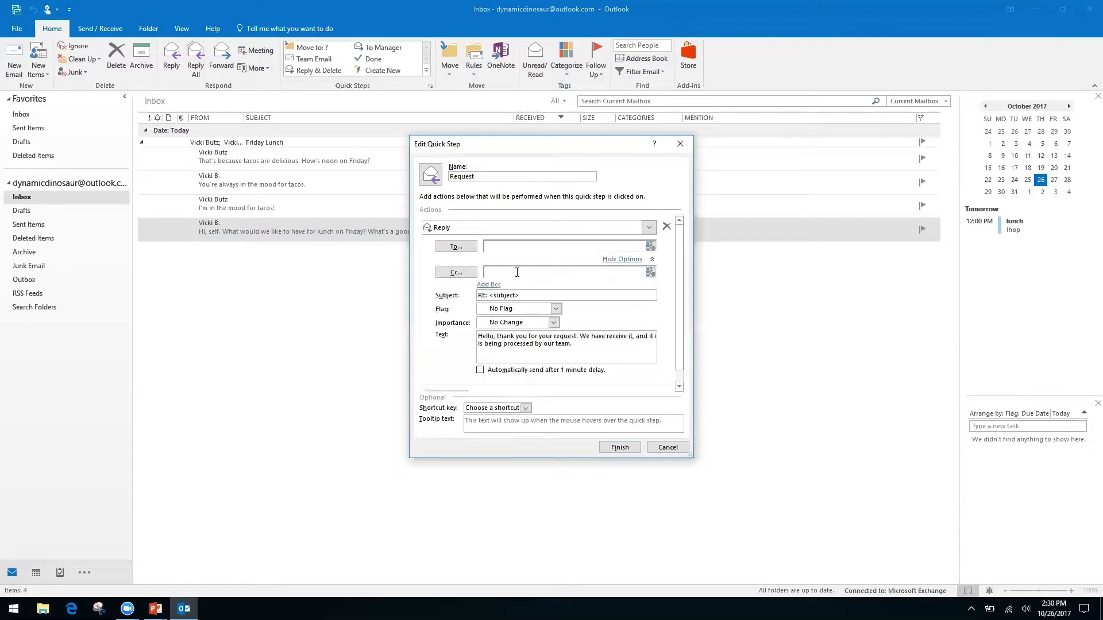
pyautogui.rightClick(586, 278)
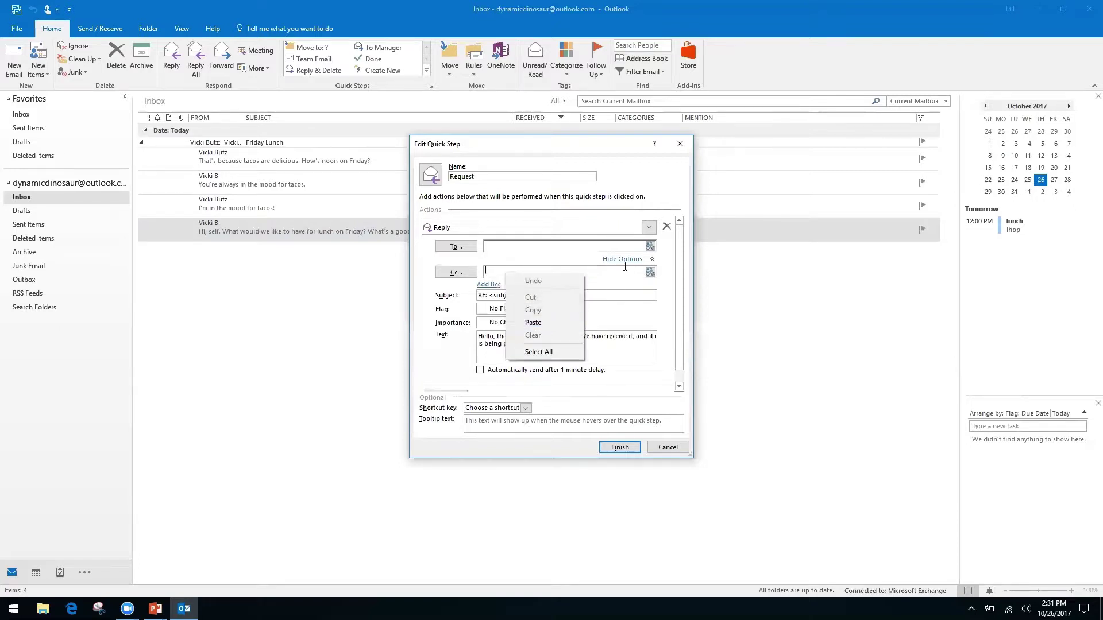
pyautogui.click(427, 308)
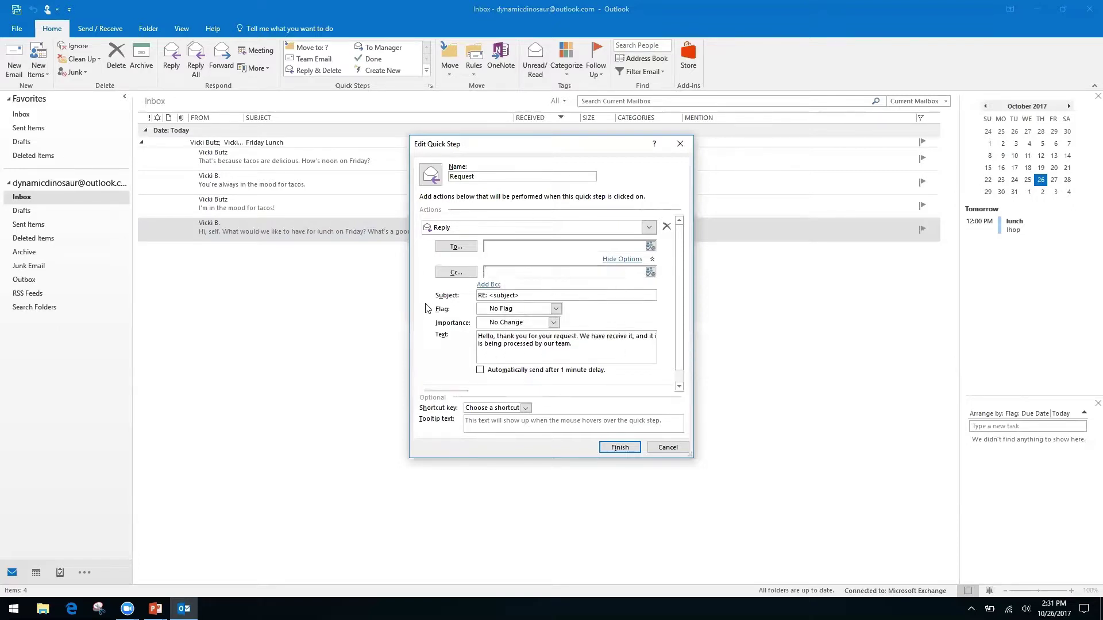
pyautogui.rightClick(510, 272)
pyautogui.rightClick(536, 272)
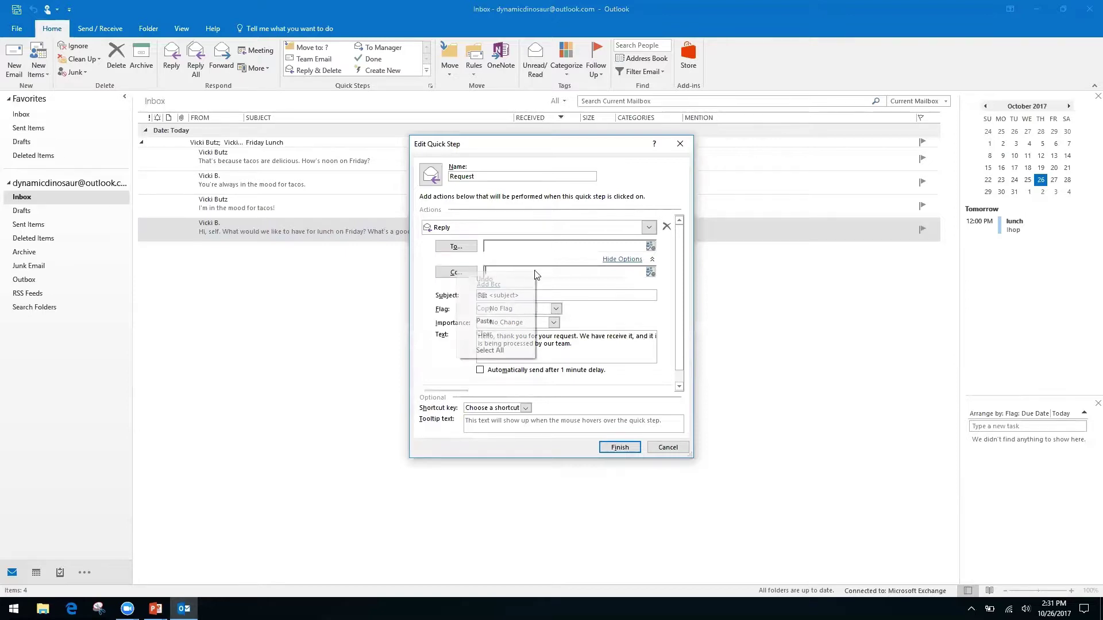
pyautogui.click(435, 332)
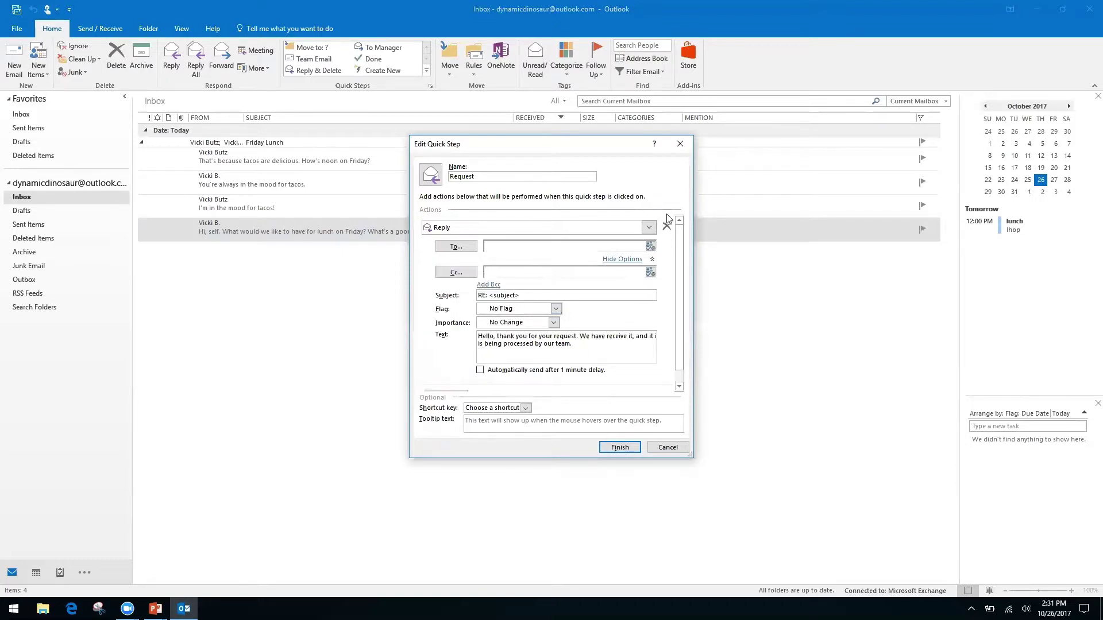
# - Add a Forward action to the Request Quick Step, sending to the recipient's e-mail address
pyautogui.click(624, 259)
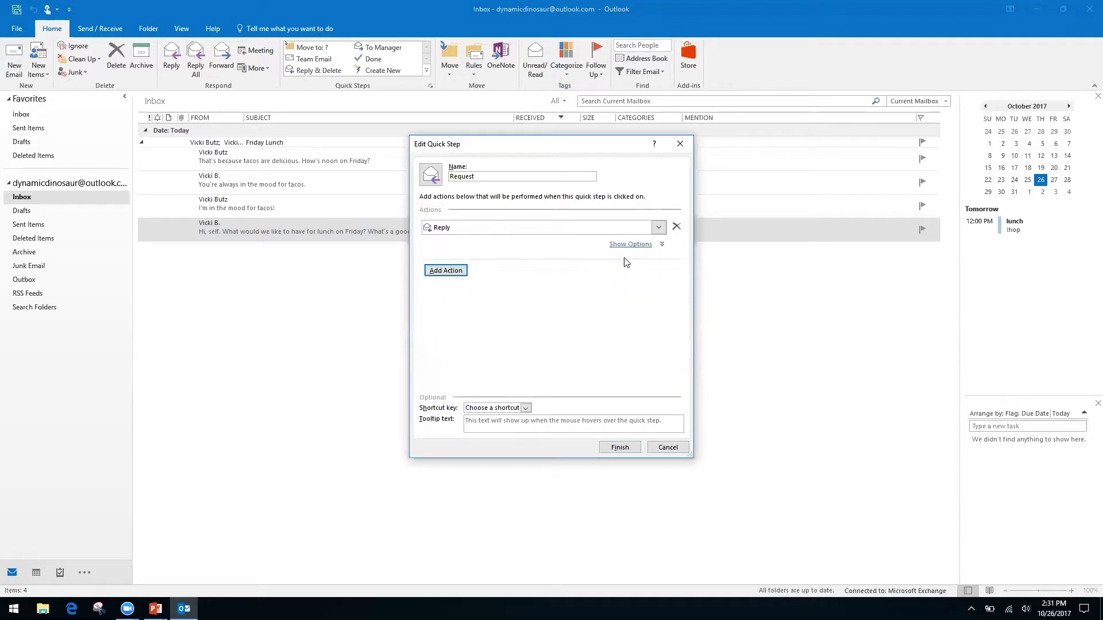
pyautogui.click(456, 271)
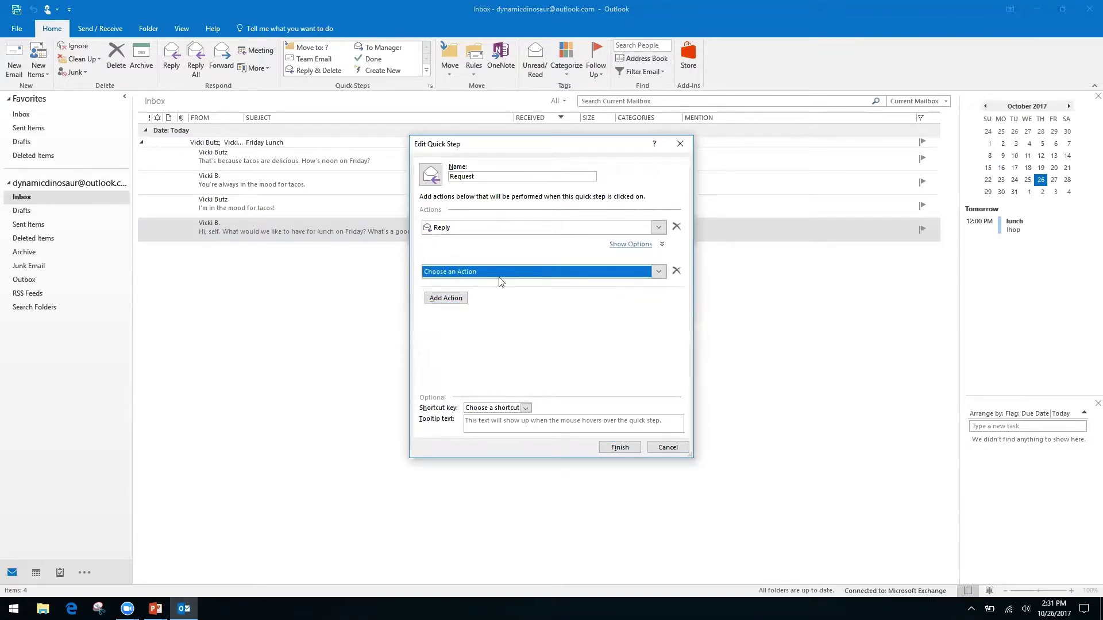
pyautogui.click(664, 275)
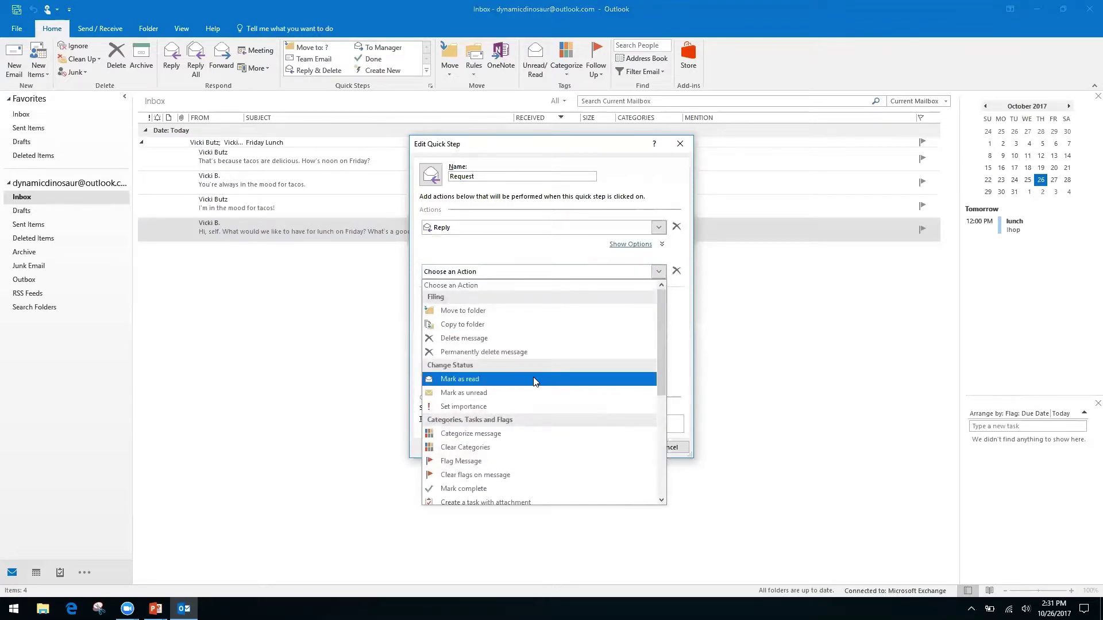
pyautogui.moveTo(658, 350); pyautogui.dragTo(656, 436)
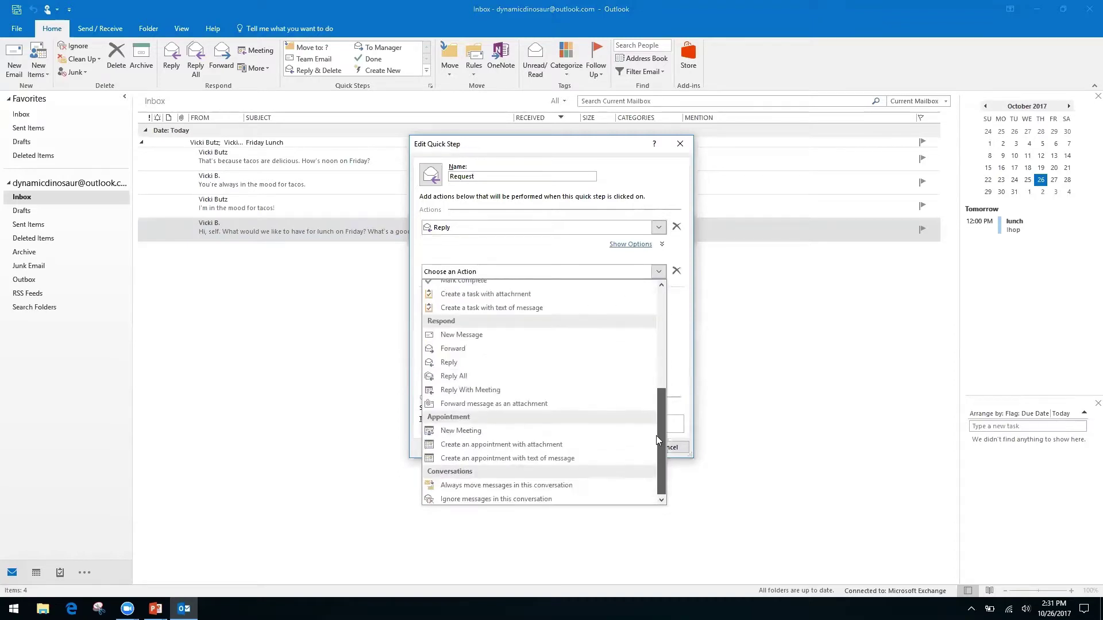
pyautogui.click(465, 347)
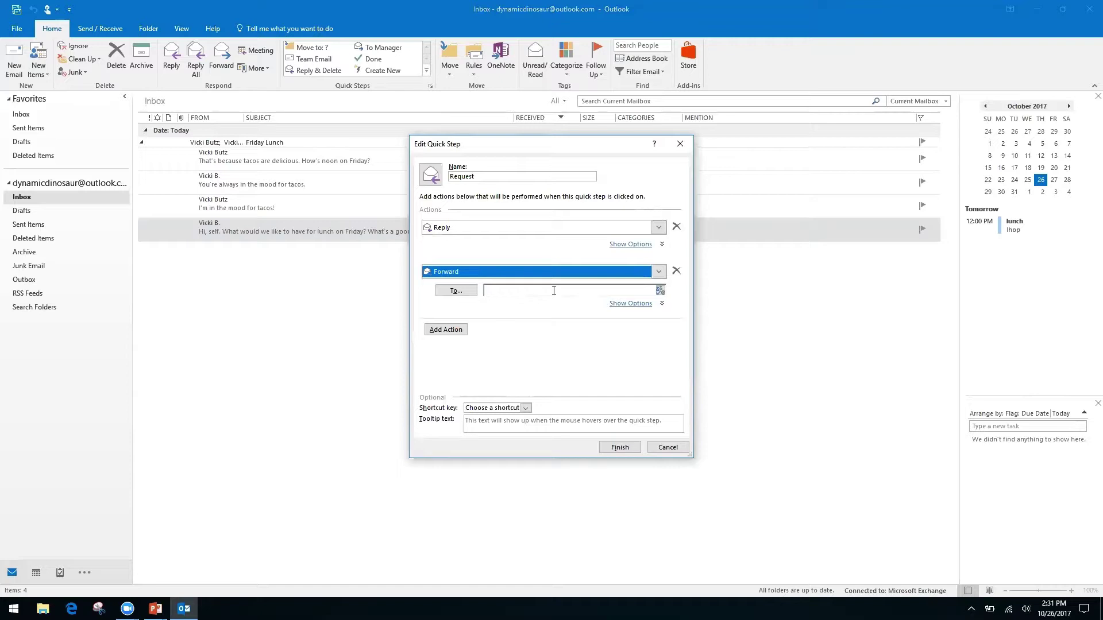
pyautogui.click(547, 289)
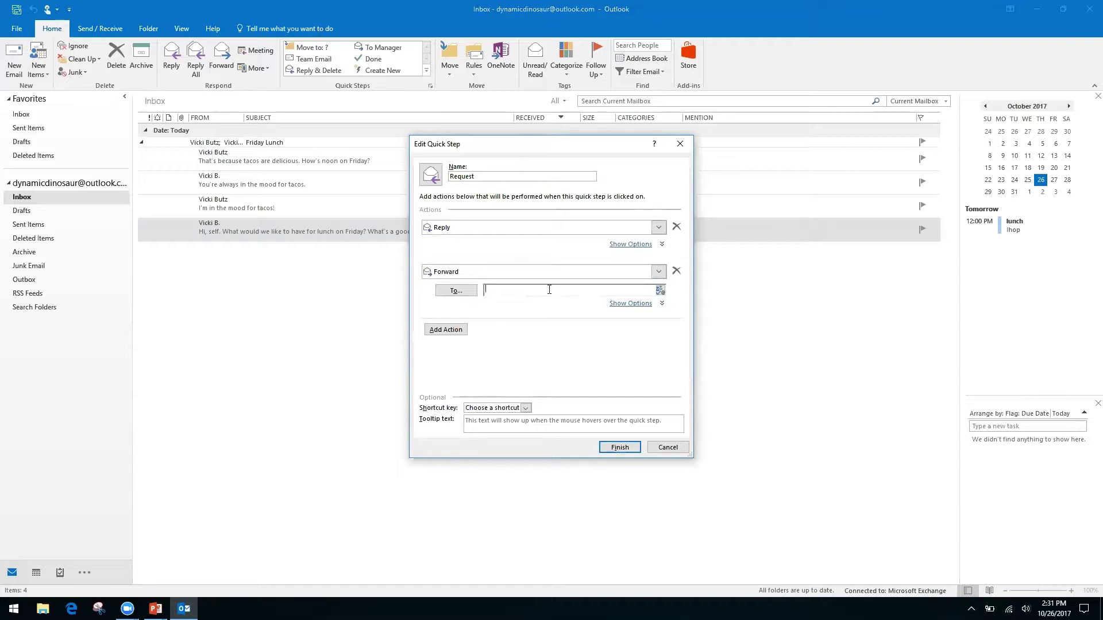
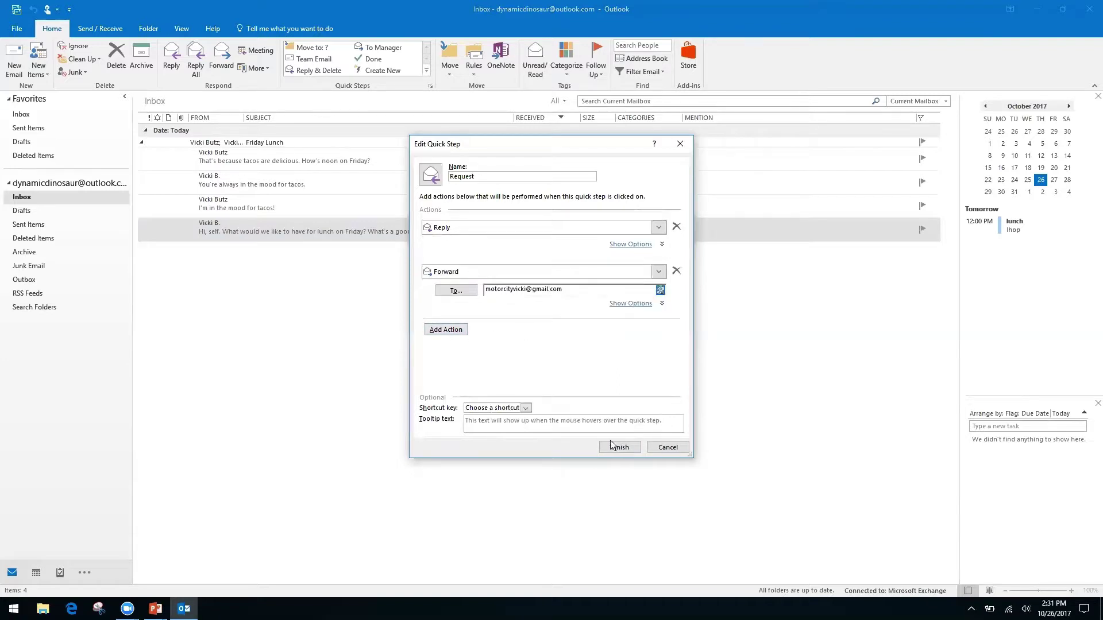
# - Assign shortcut CTRL+SHIFT+2 to the Request Quick Step and finish it
pyautogui.click(525, 408)
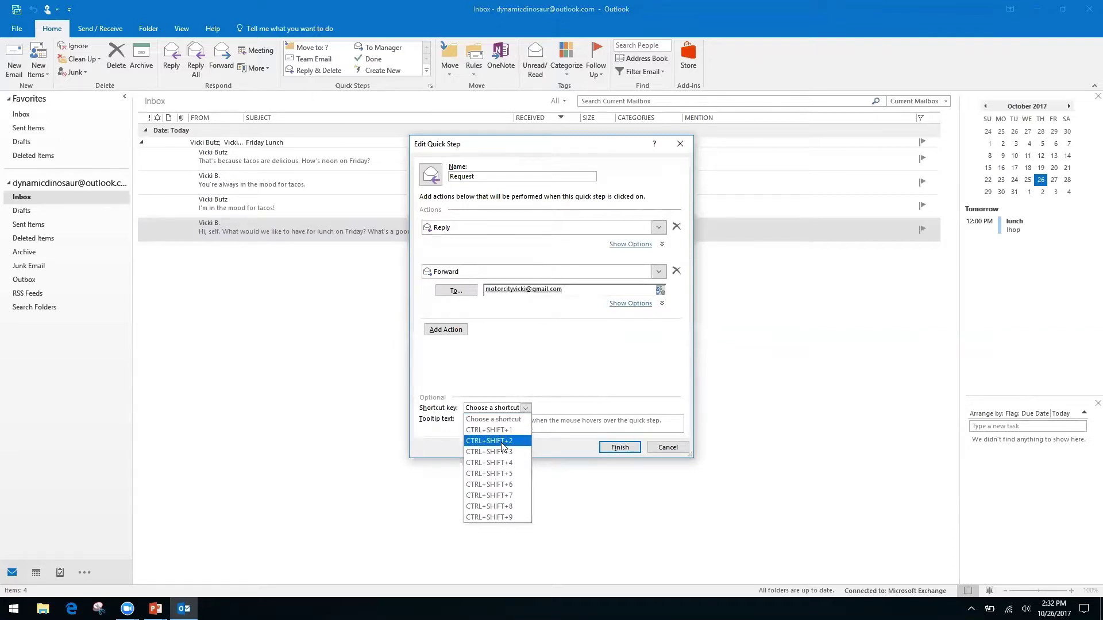
pyautogui.click(505, 443)
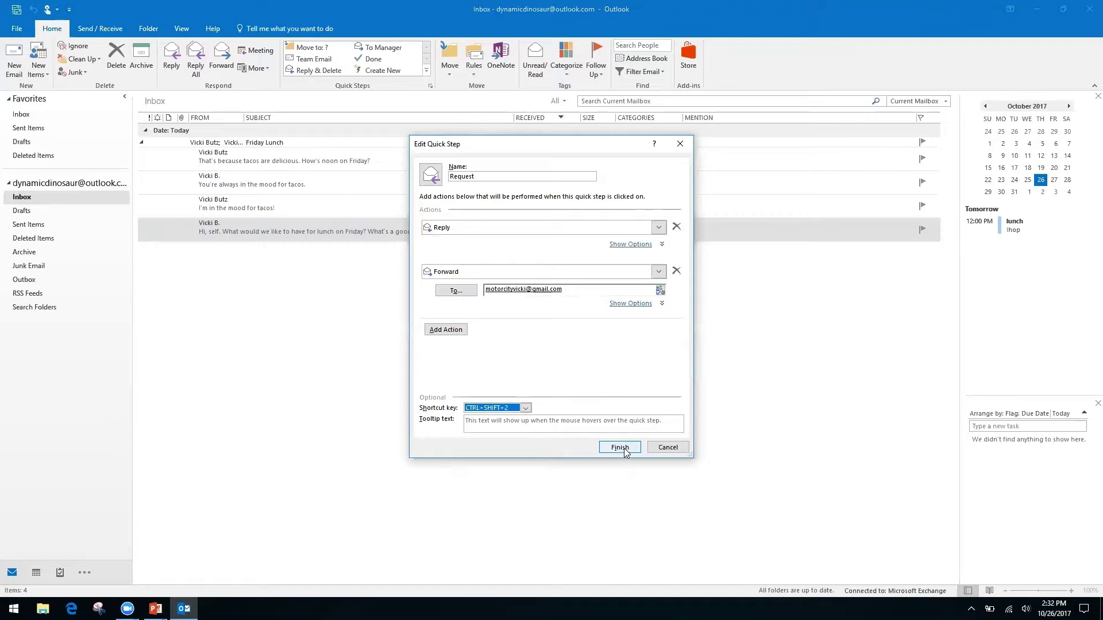
pyautogui.click(625, 449)
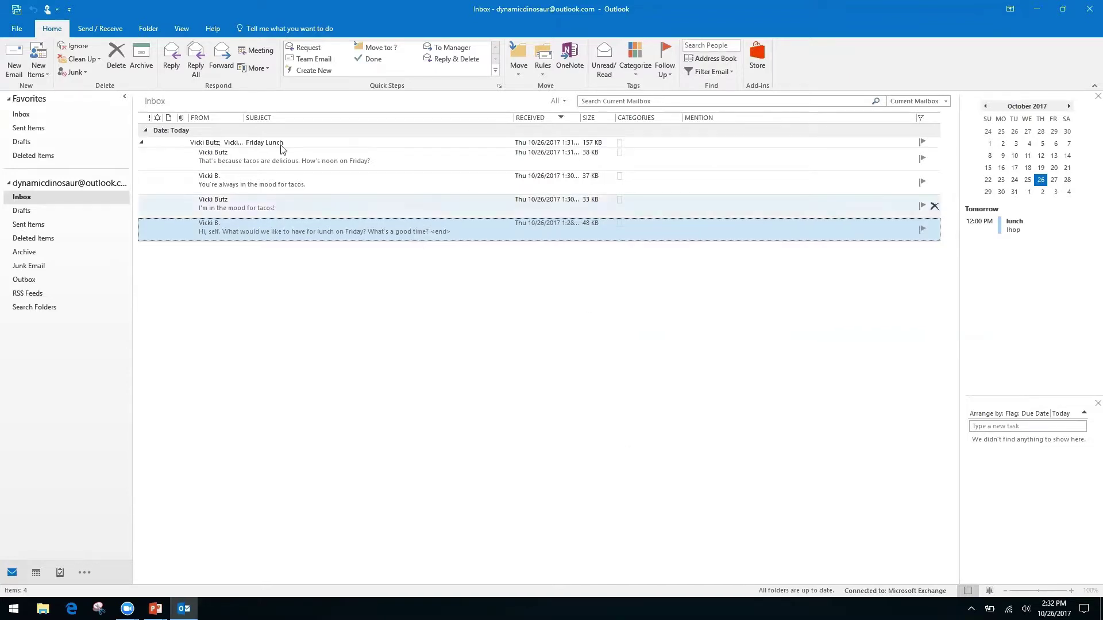
pyautogui.click(298, 207)
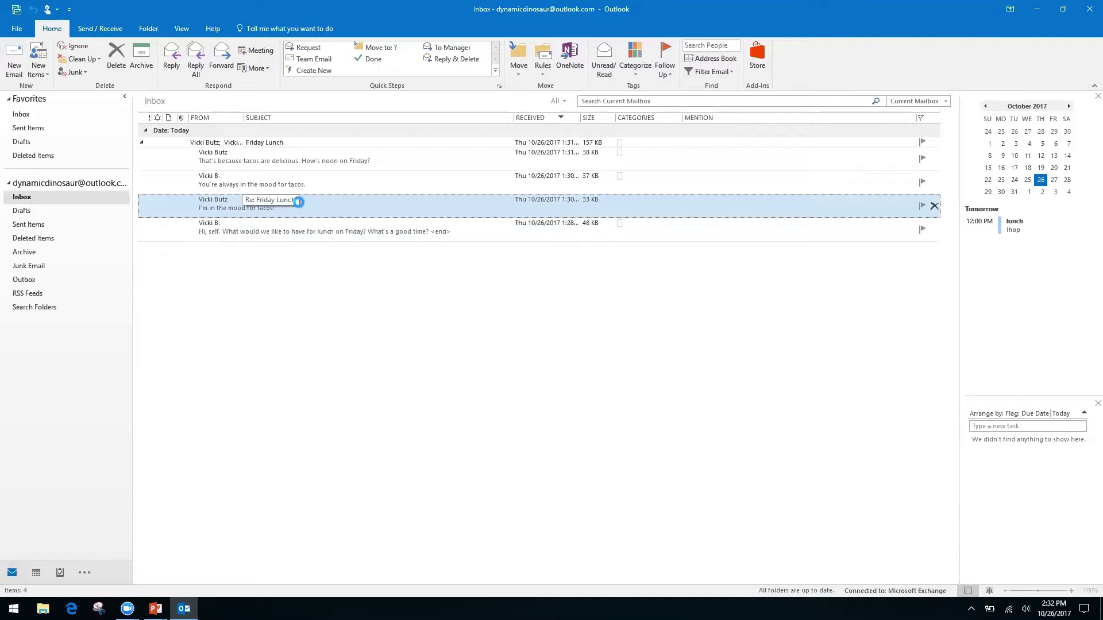
pyautogui.doubleClick(299, 202)
pyautogui.hotkey('ctrl', 'f')
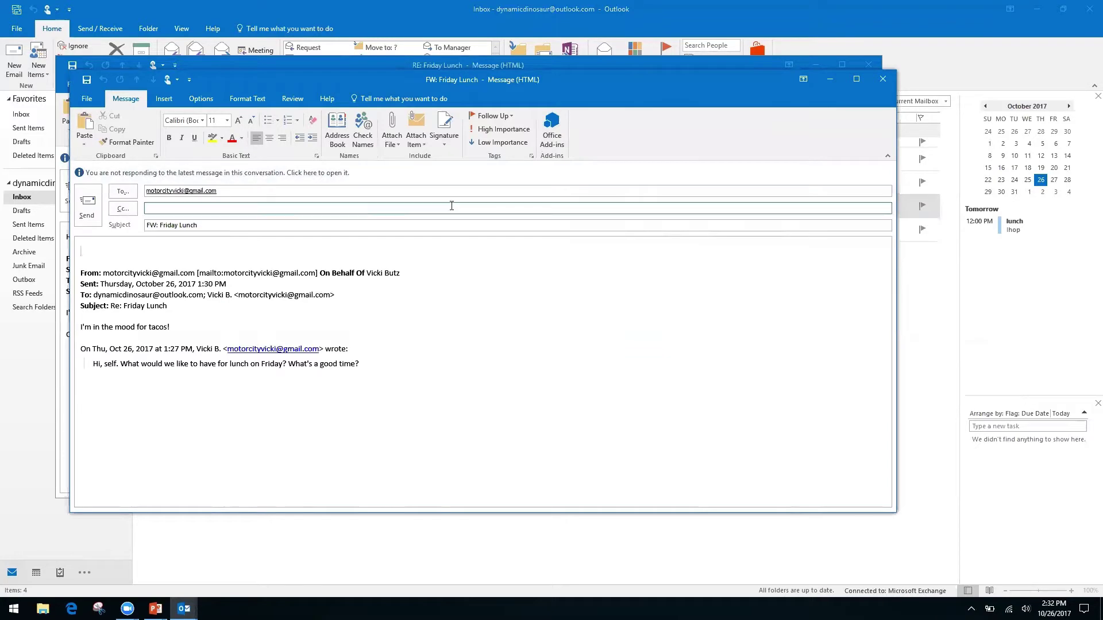
pyautogui.click(882, 83)
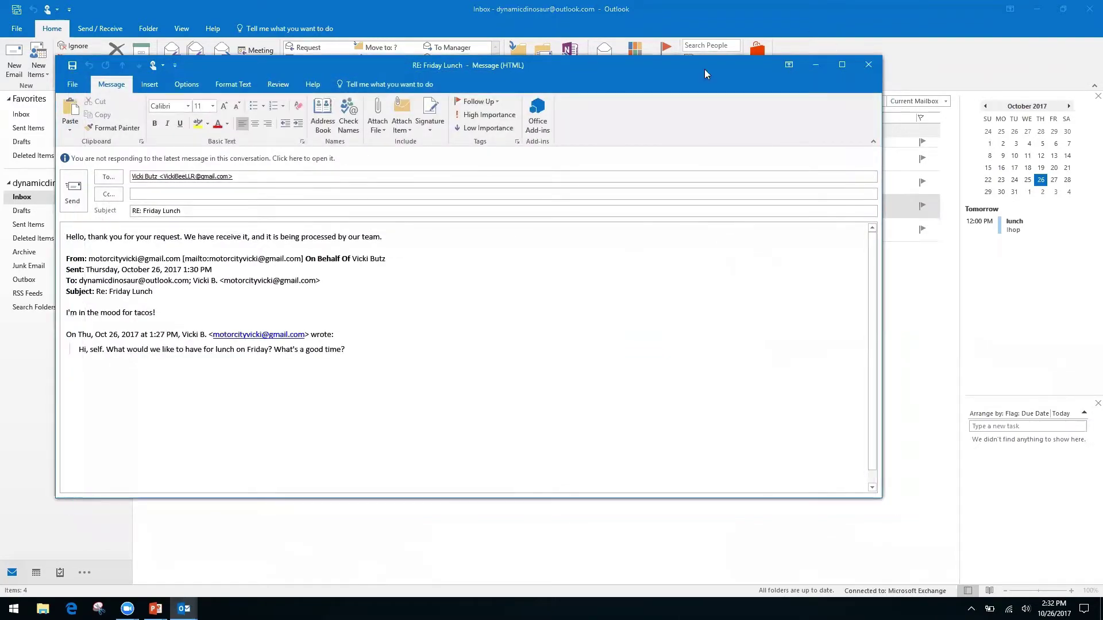
pyautogui.click(869, 66)
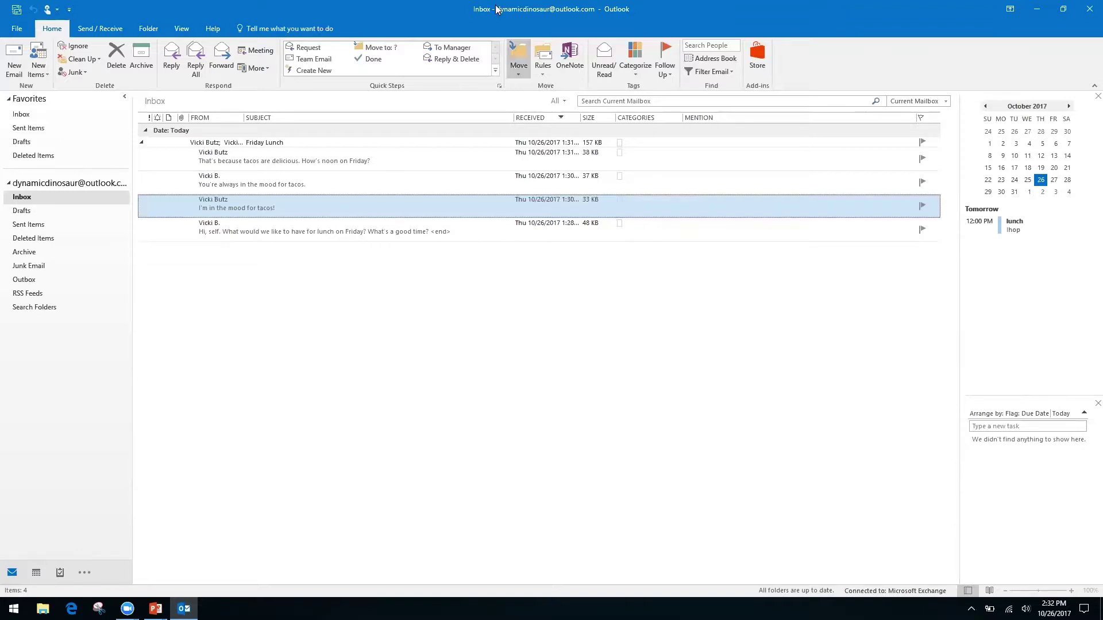
# - Create a new Quick Step named Folders with a Move to folder action
pyautogui.click(325, 69)
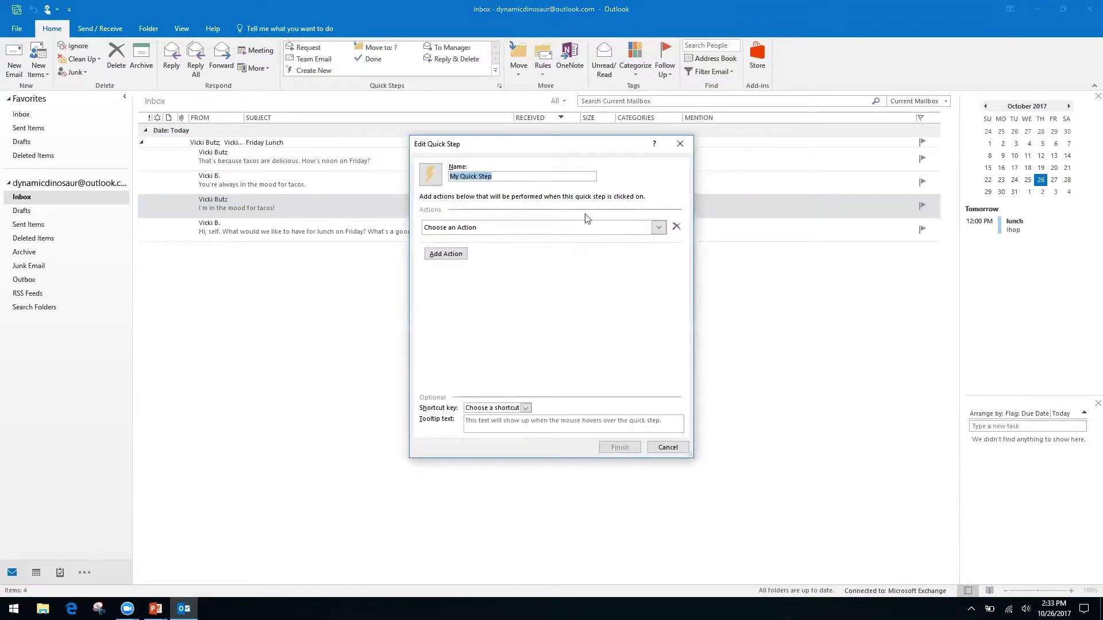
pyautogui.click(502, 176)
pyautogui.tripleClick(502, 177)
pyautogui.write('Folders')
pyautogui.click(654, 227)
pyautogui.click(517, 266)
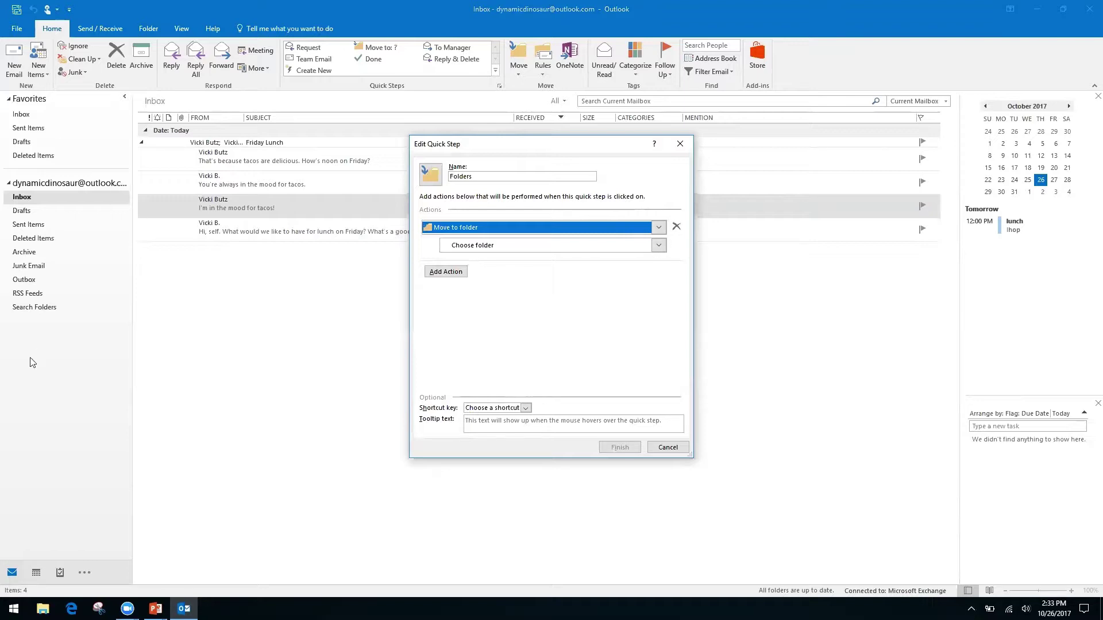
# - Snooze the Windows update prompt
pyautogui.click(22, 343)
pyautogui.click(668, 447)
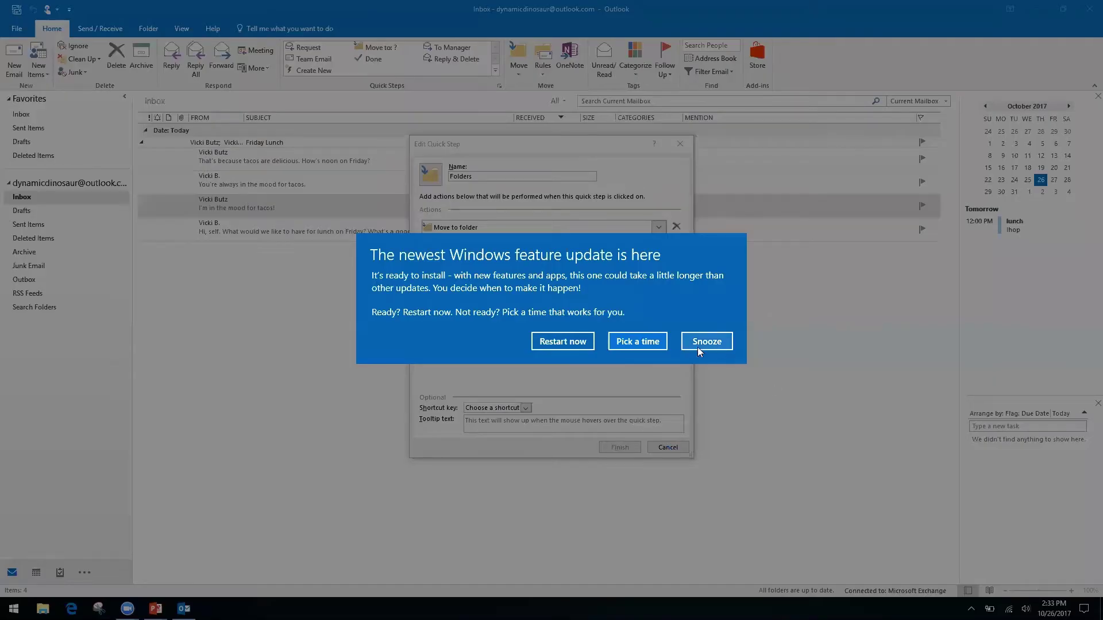
pyautogui.click(716, 348)
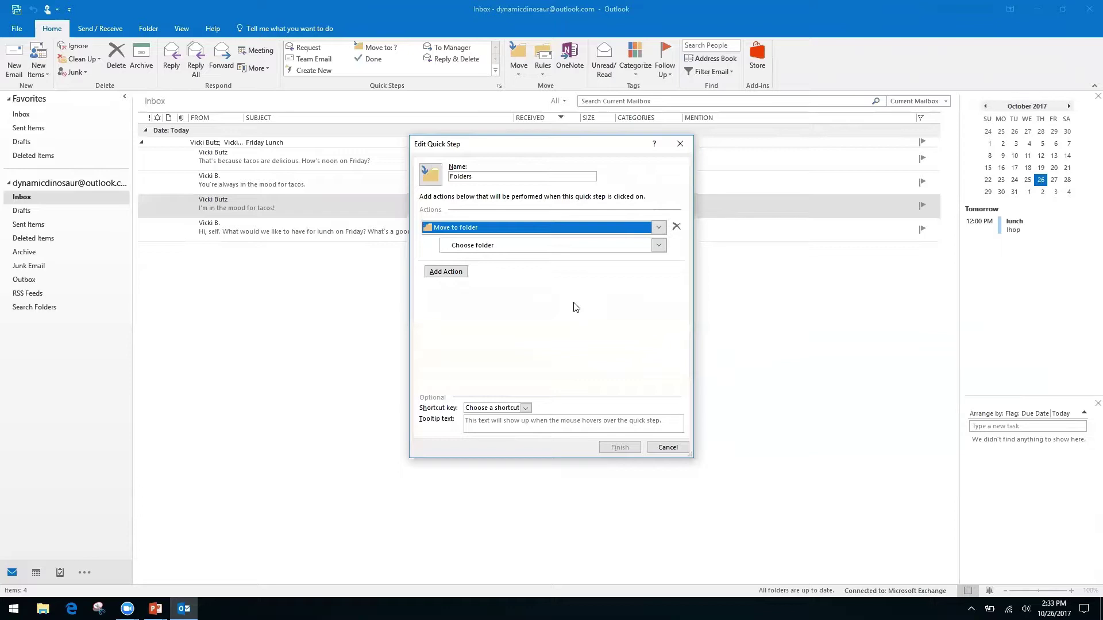
# - Create a Finances folder under Inbox and pick it as the move destination
pyautogui.click(465, 249)
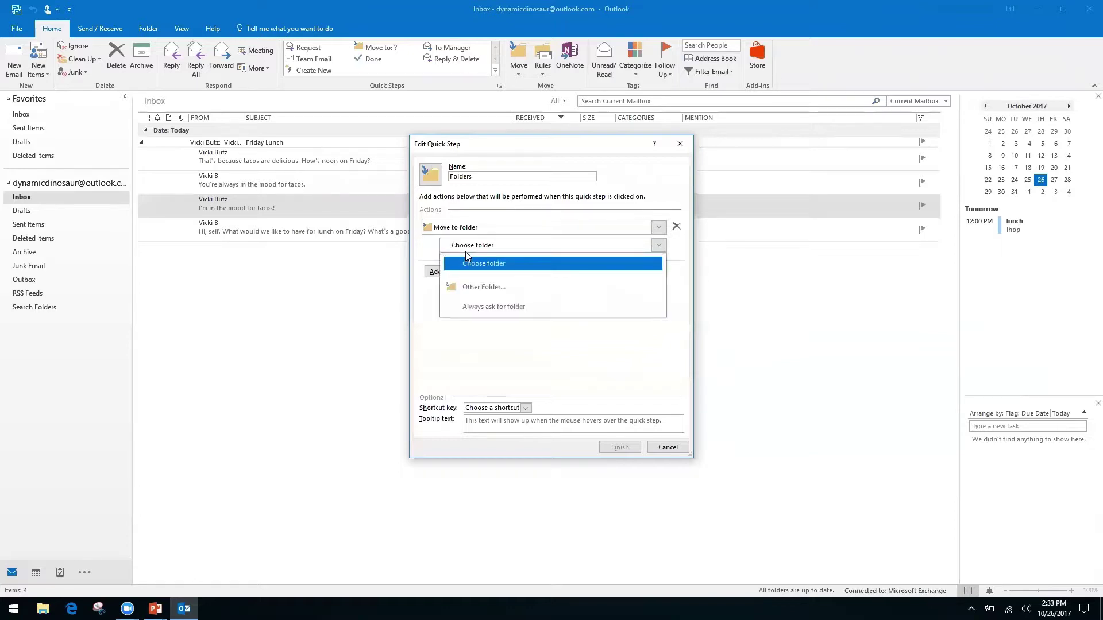
pyautogui.click(502, 288)
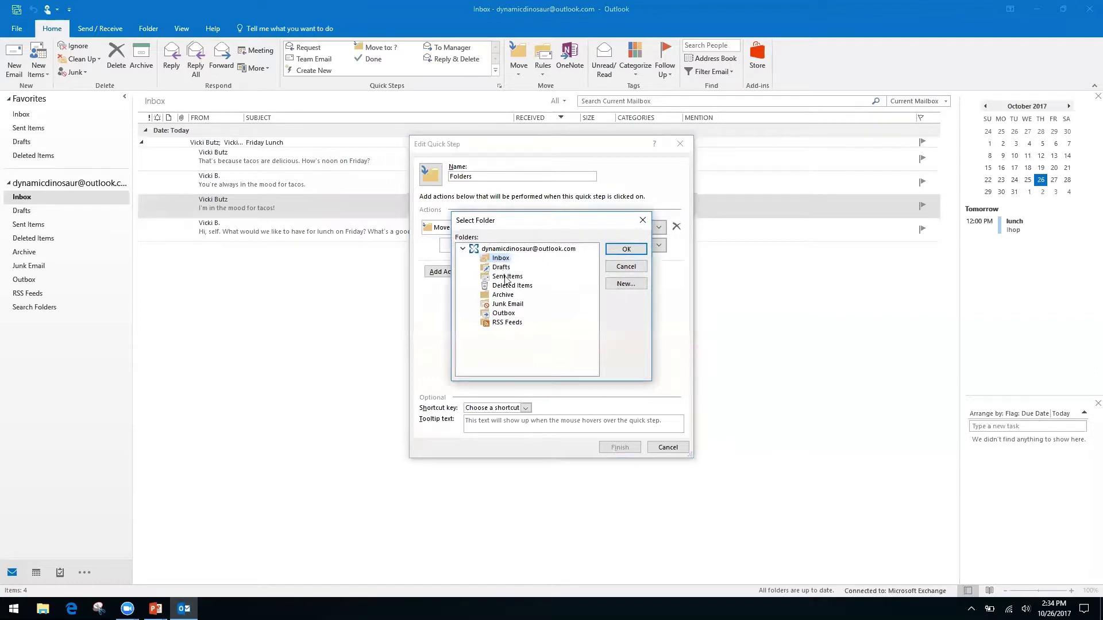
pyautogui.click(625, 284)
pyautogui.write('Finances')
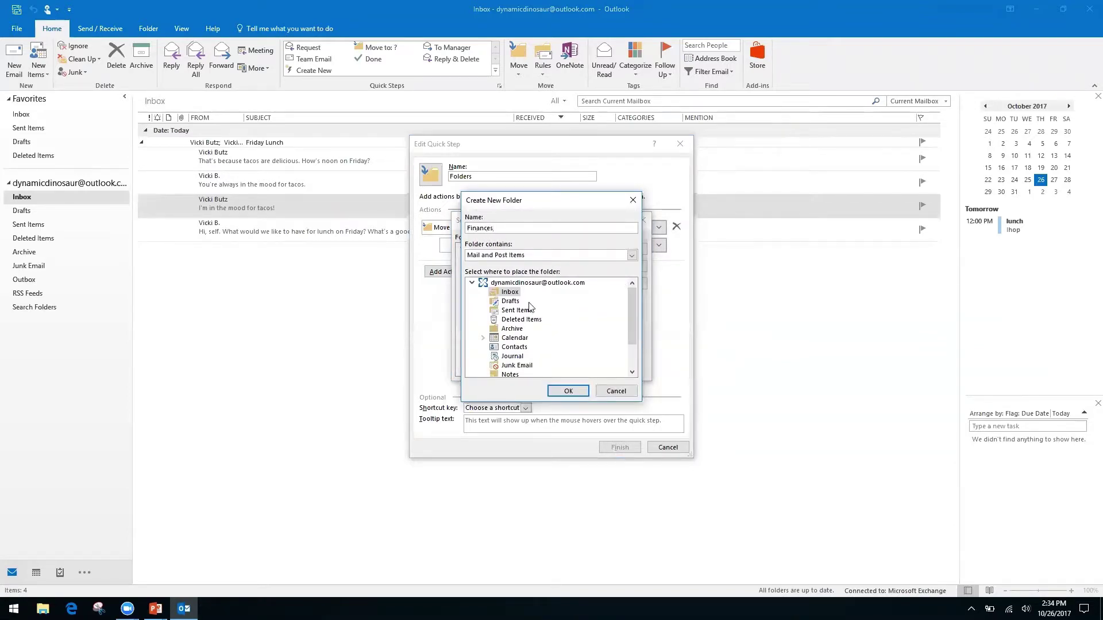
pyautogui.click(568, 392)
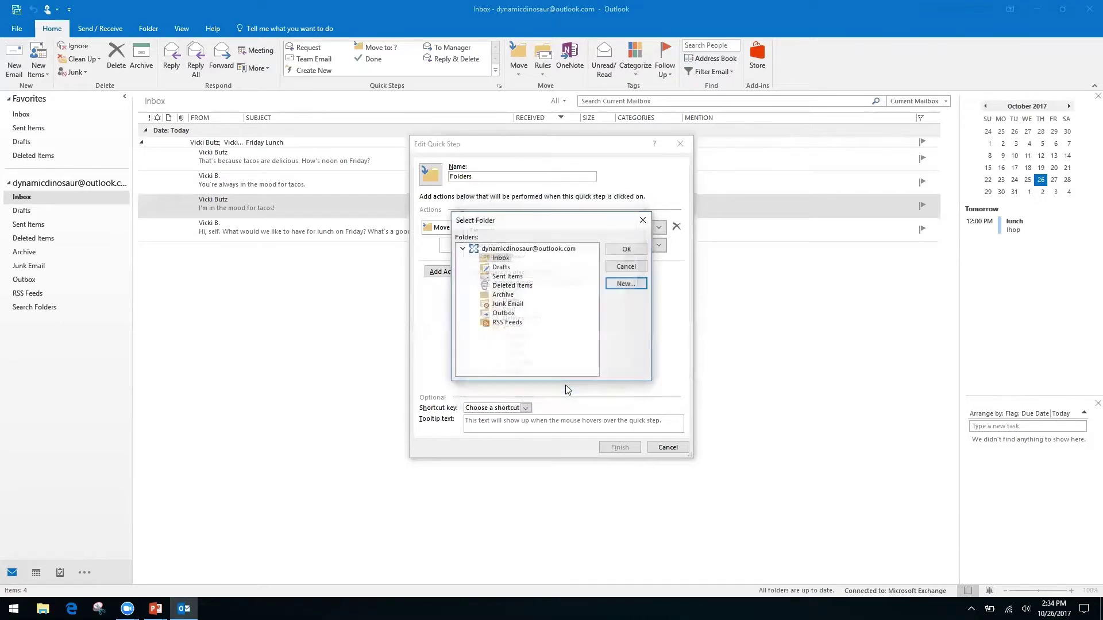
pyautogui.click(619, 250)
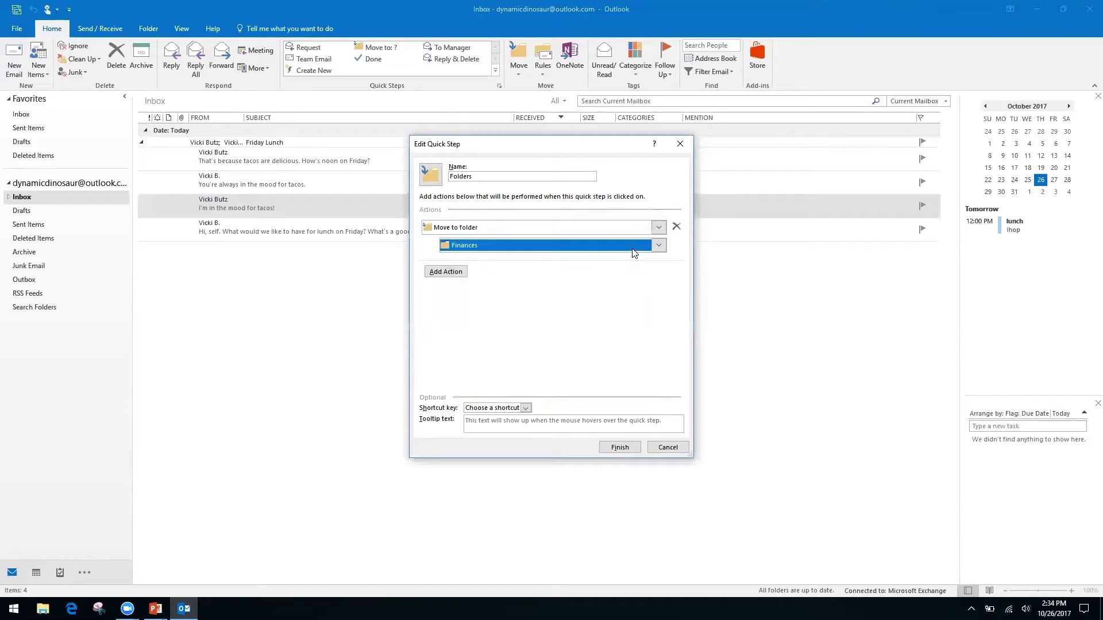
# - Rename the Quick Step to Finances and save it
pyautogui.click(498, 172)
pyautogui.click(497, 172)
pyautogui.write('Fina')
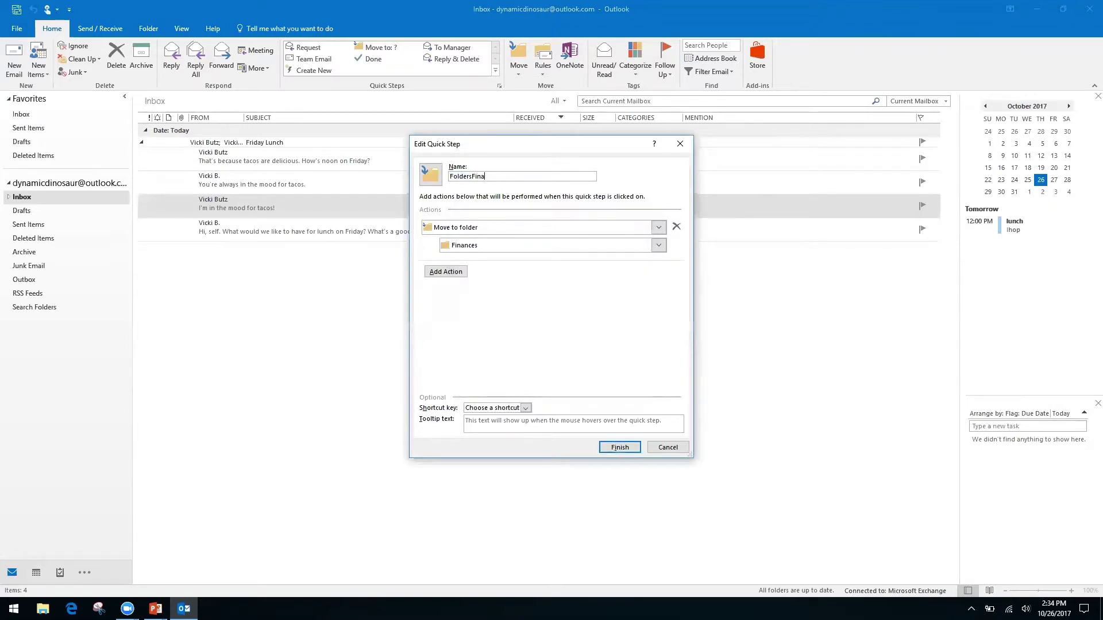
pyautogui.press('BackSpace')
pyautogui.press('BackSpace')
pyautogui.press('BackSpace')
pyautogui.press('BackSpace')
pyautogui.press('BackSpace')
pyautogui.press('BackSpace')
pyautogui.press('BackSpace')
pyautogui.press('BackSpace')
pyautogui.press('BackSpace')
pyautogui.press('BackSpace')
pyautogui.write('Finances')
pyautogui.click(619, 448)
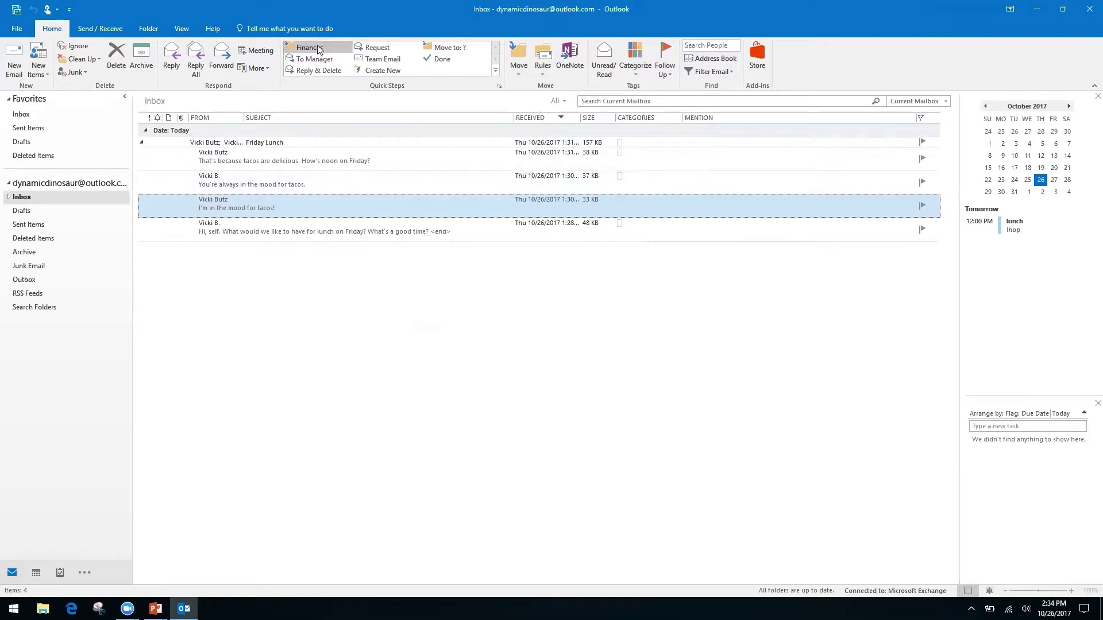
# - Move the "I'm in the mood for tacos!" message with the Finances Quick Step, check the Finances folder, and return to Inbox
pyautogui.click(310, 49)
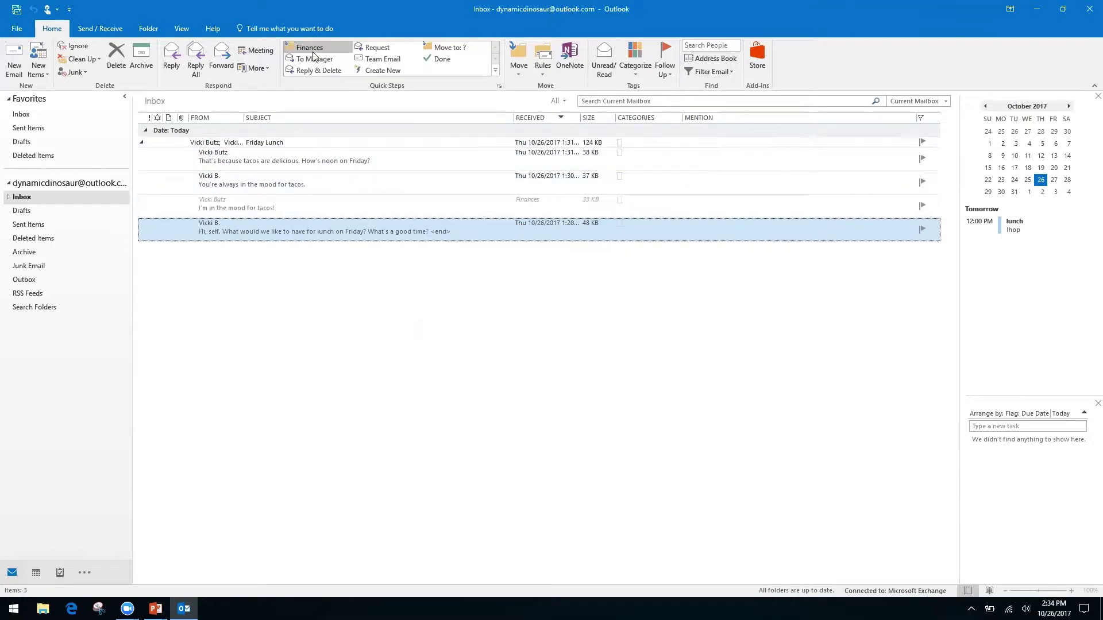
pyautogui.click(8, 197)
pyautogui.click(31, 211)
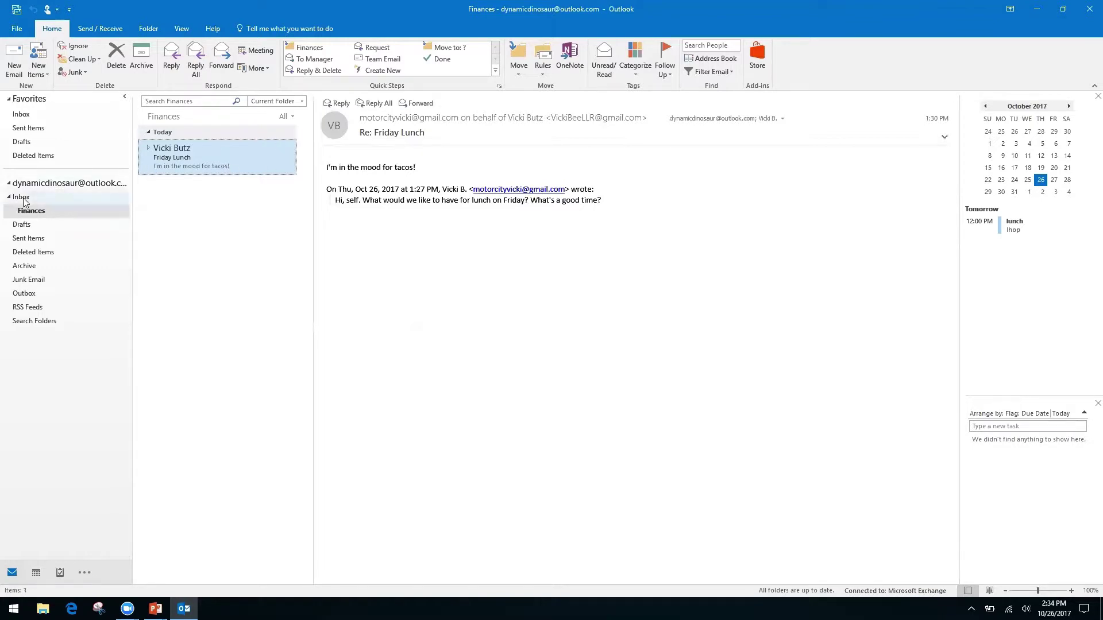
pyautogui.click(80, 197)
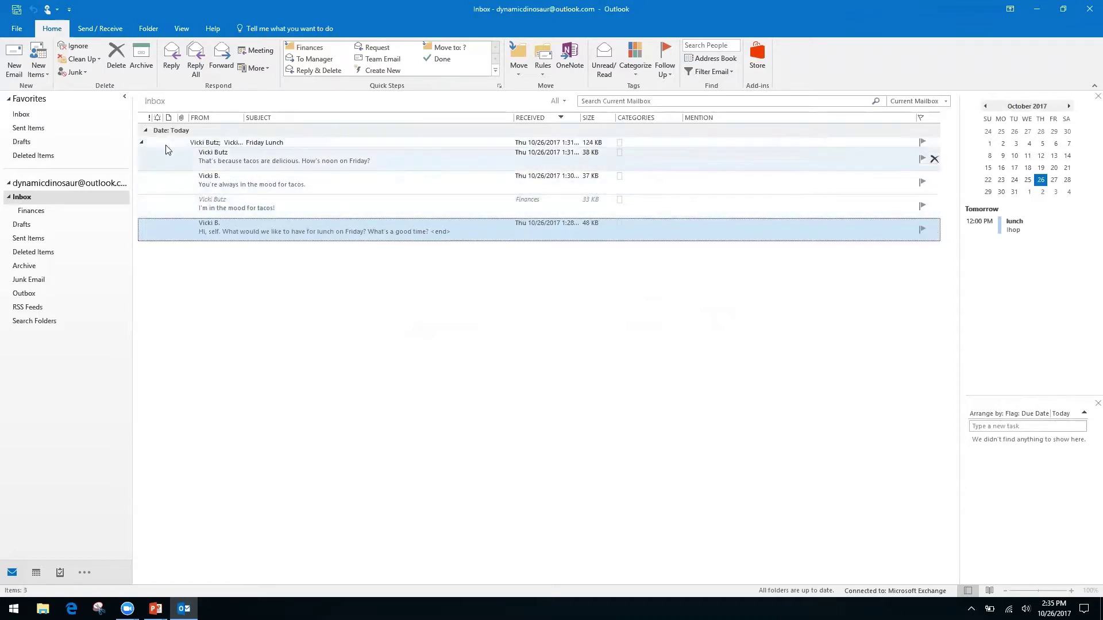
# - Open the Friday Lunch conversation in its own window, then close it
pyautogui.click(143, 144)
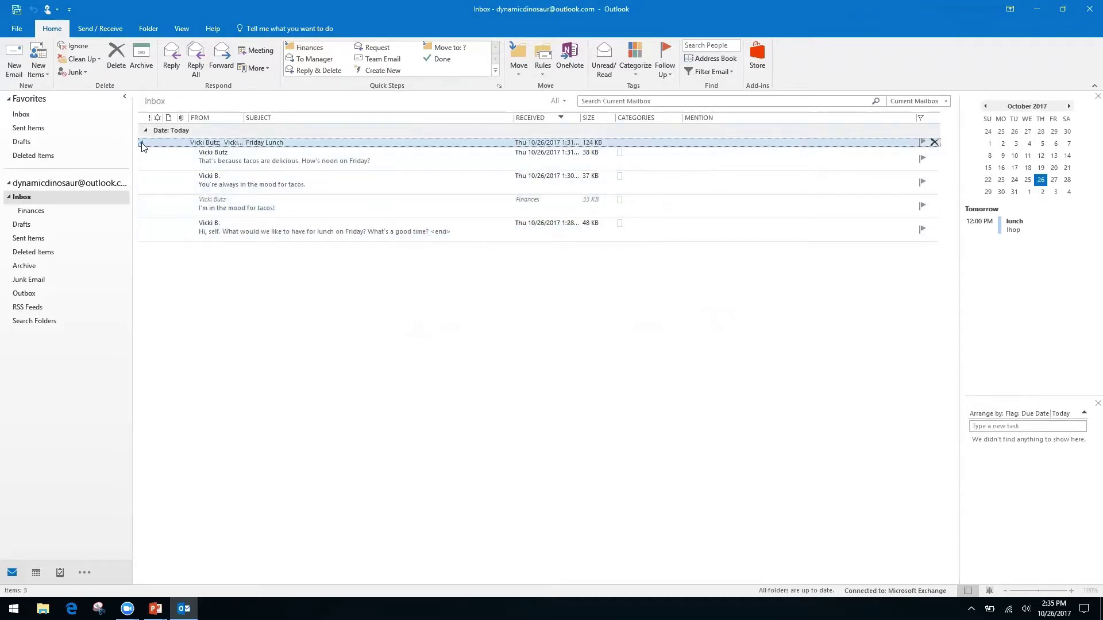
pyautogui.click(141, 143)
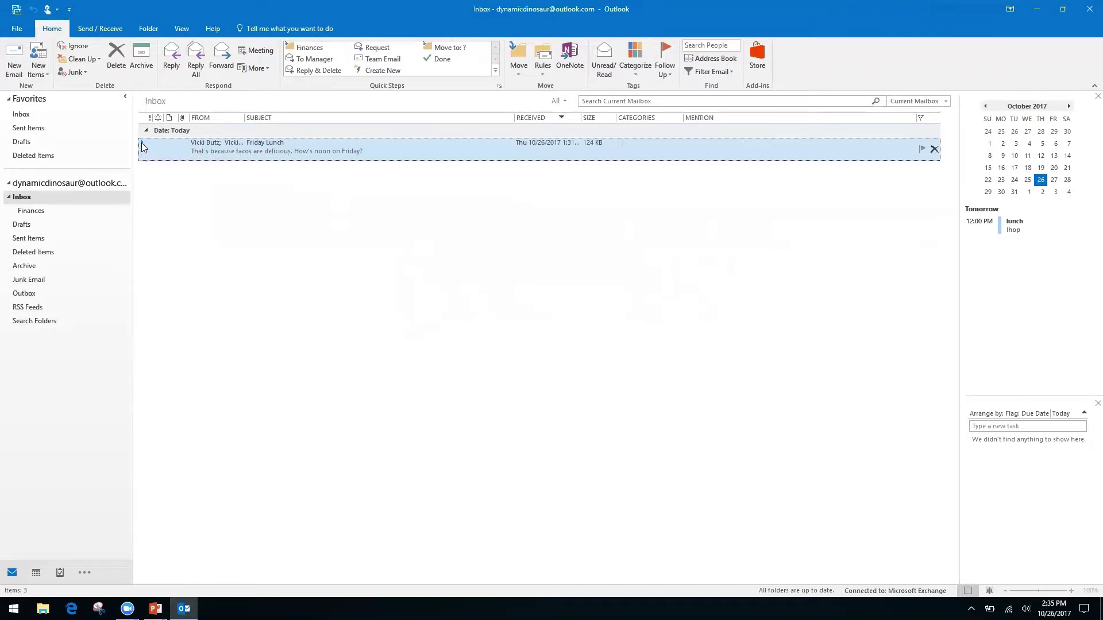
pyautogui.doubleClick(144, 144)
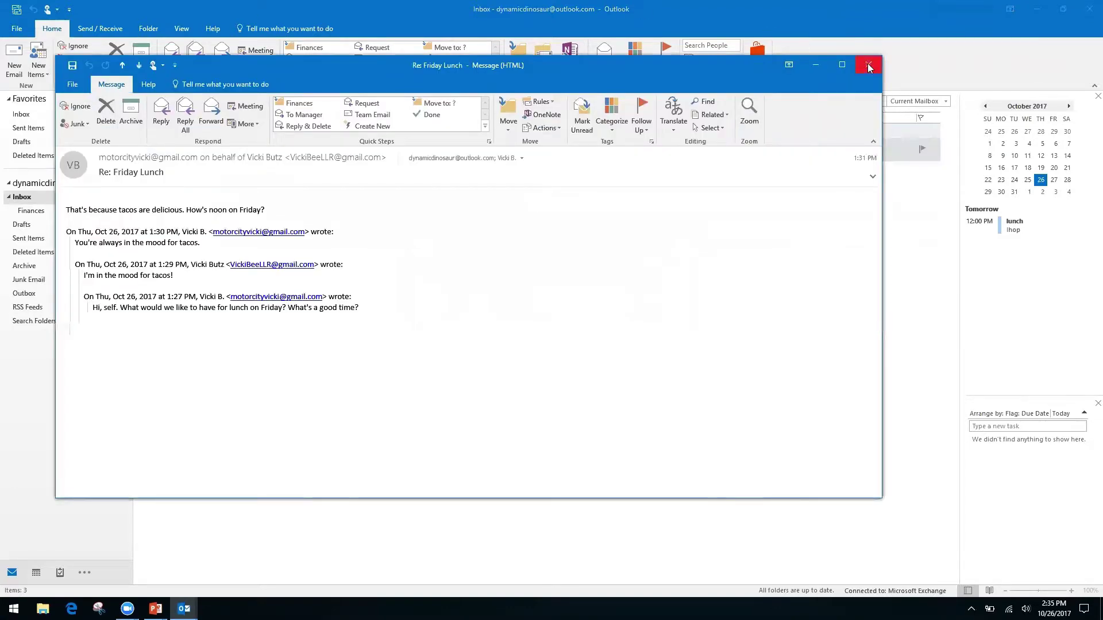
pyautogui.click(869, 64)
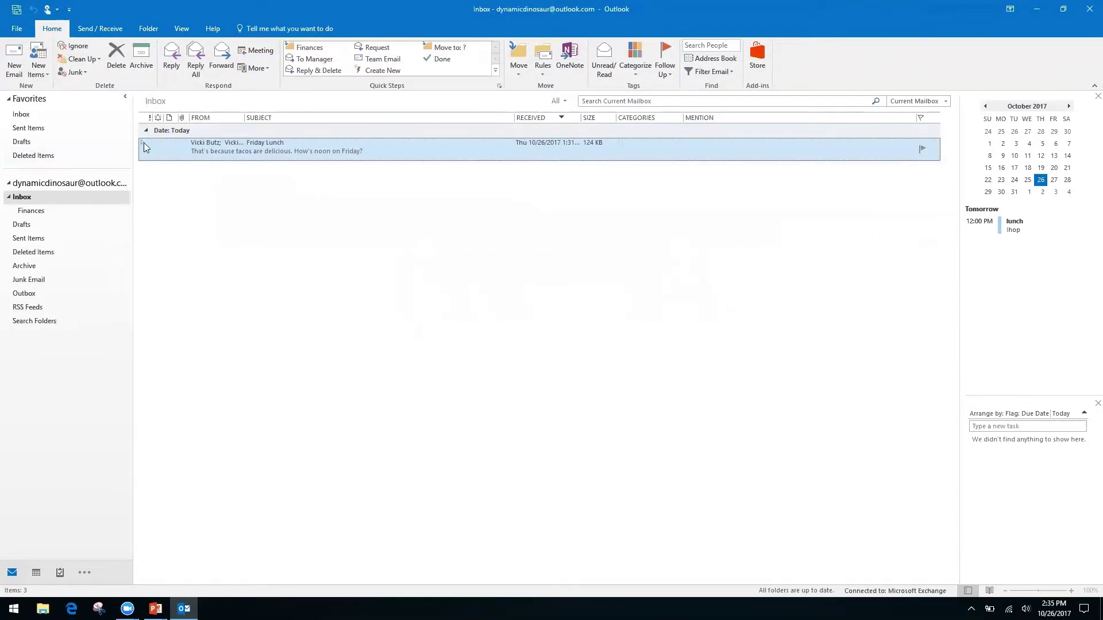
# - Delete the "You're always in the mood for tacos." message from the Friday Lunch conversation
pyautogui.click(142, 142)
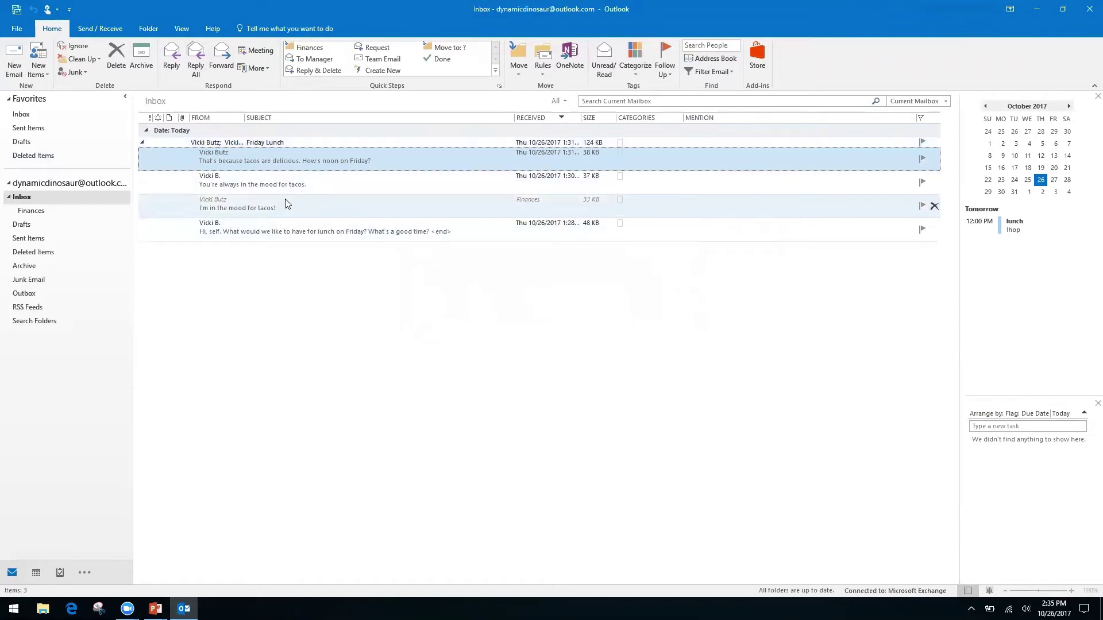
pyautogui.click(392, 205)
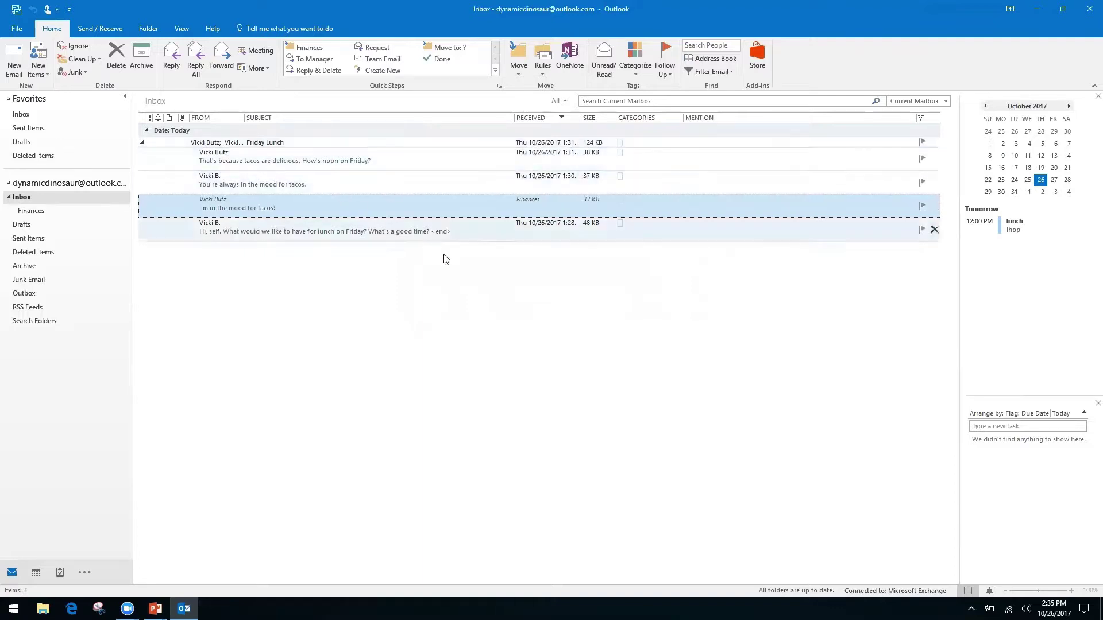
pyautogui.click(386, 184)
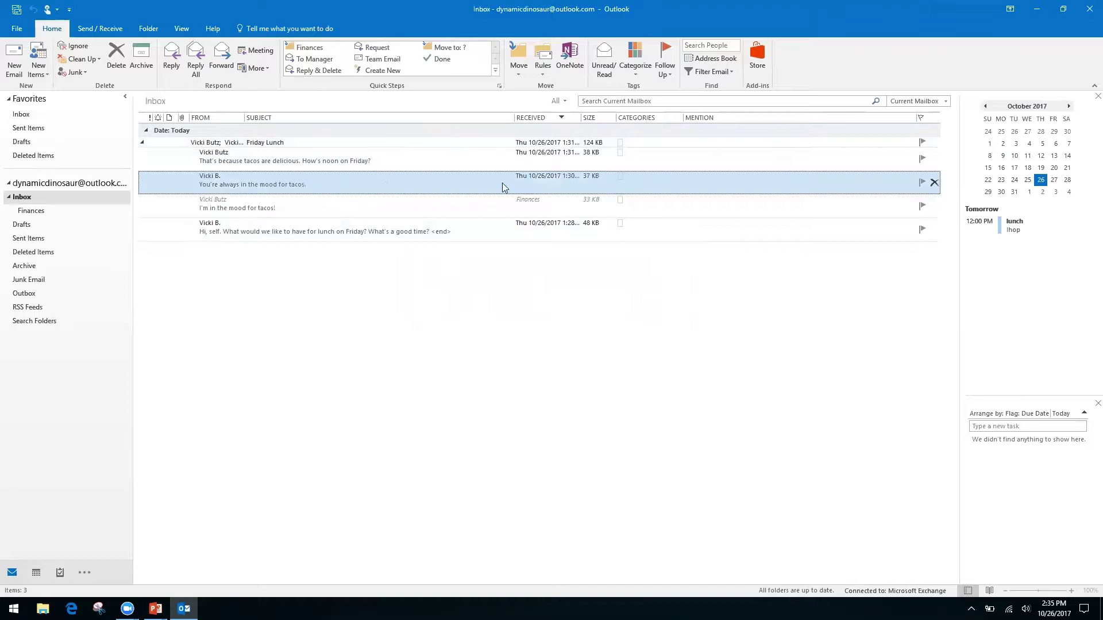
pyautogui.click(111, 63)
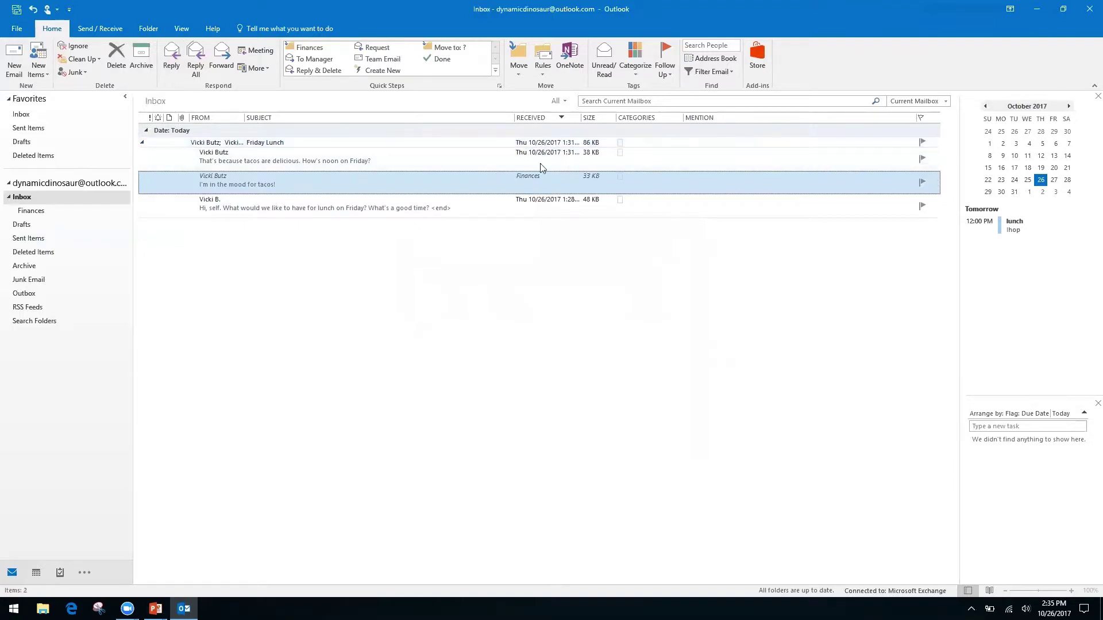
# - Collapse the Friday Lunch conversation and switch to the PowerPoint title slide
pyautogui.click(143, 145)
pyautogui.click(143, 145)
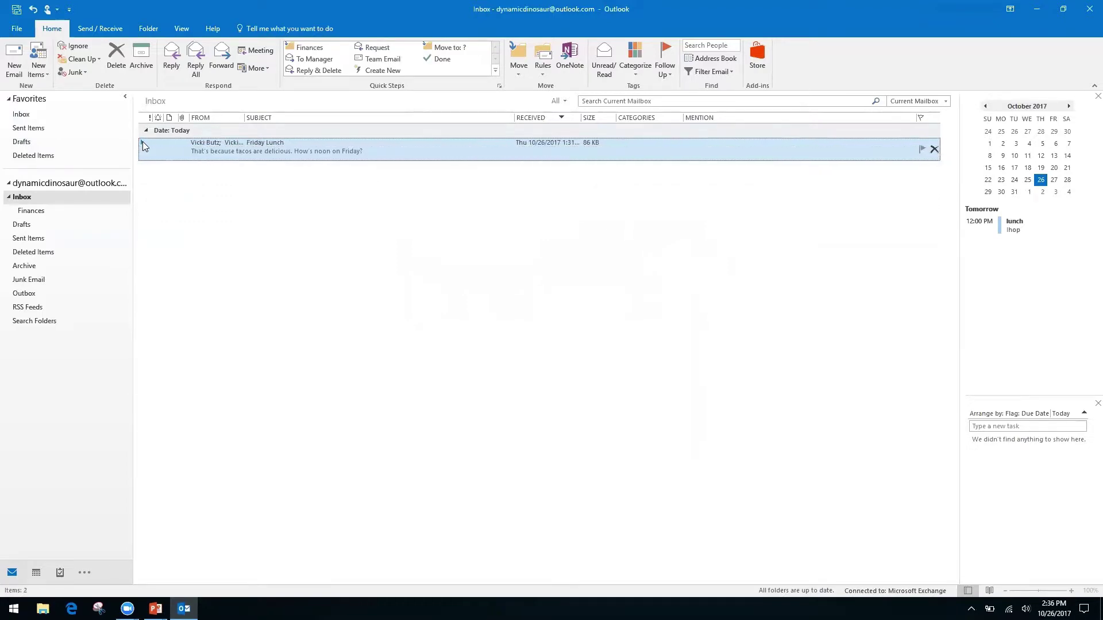
pyautogui.click(143, 143)
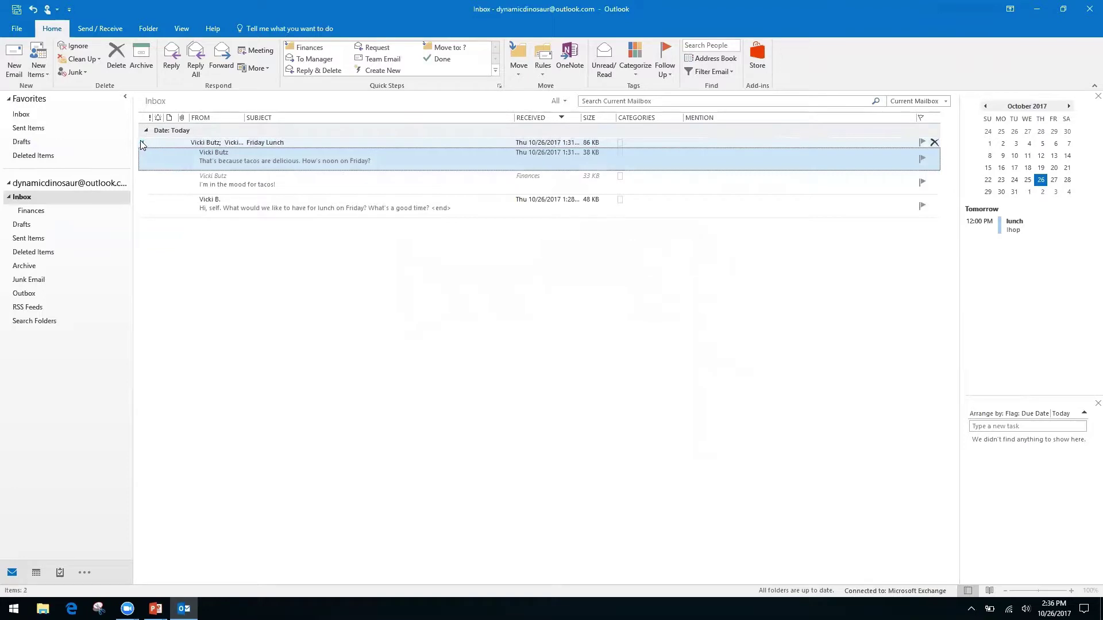
pyautogui.click(142, 144)
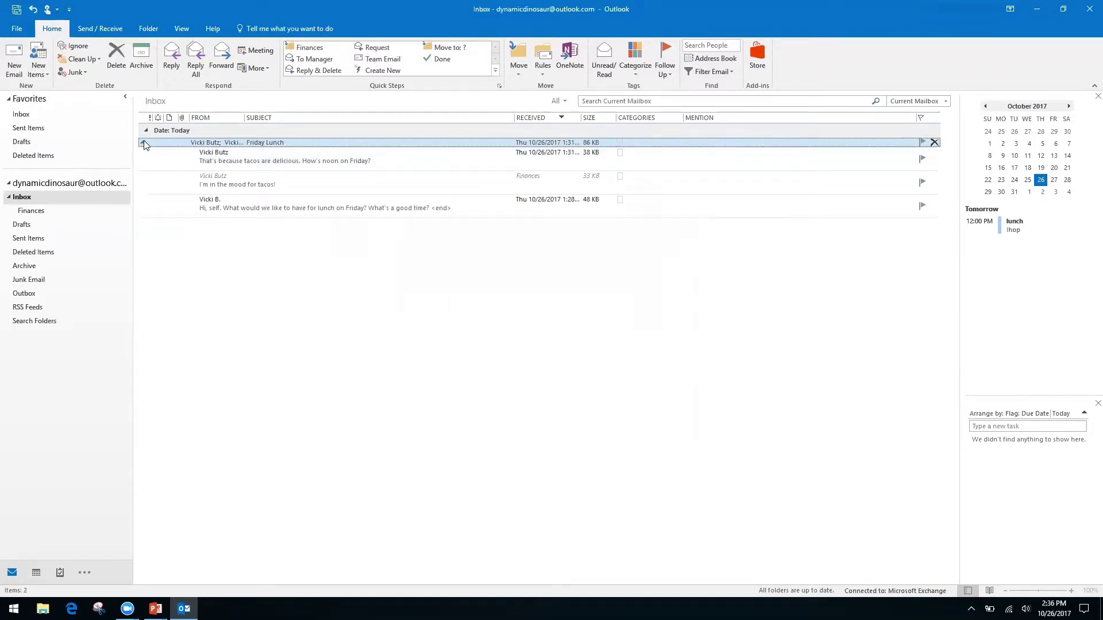
pyautogui.click(143, 143)
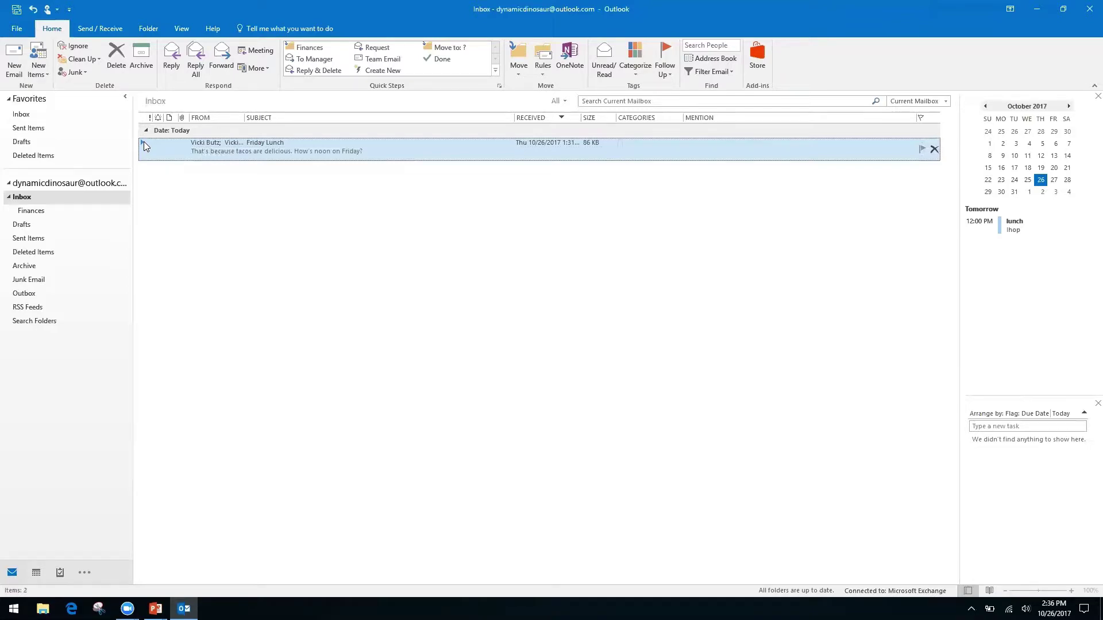
pyautogui.hotkey('alt', 'Tab')
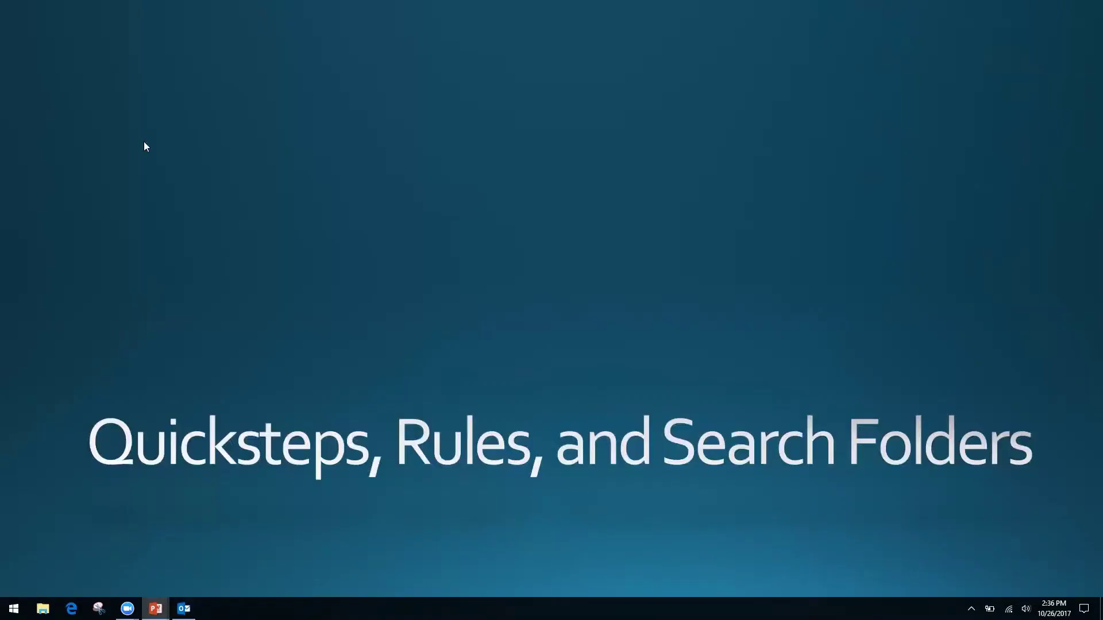
# - Switch from the PowerPoint slide back to Outlook with Alt+Tab
pyautogui.hotkey('alt', 'Tab')
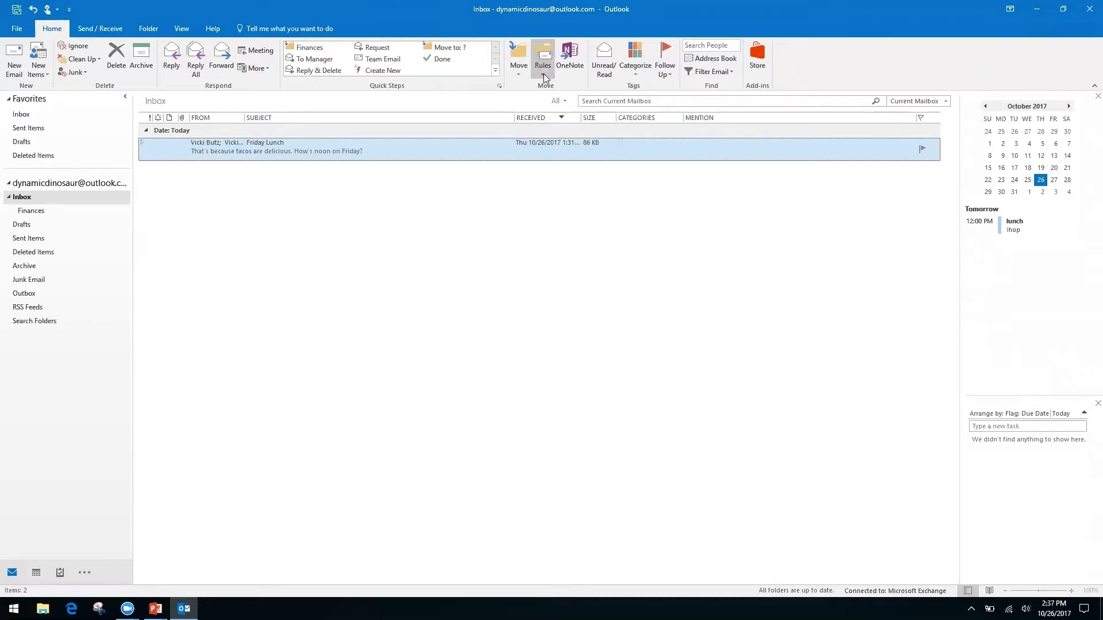
# - Start a new rule from the Friday Lunch message in Inbox and open the Rules Wizard via Advanced Options
pyautogui.click(21, 197)
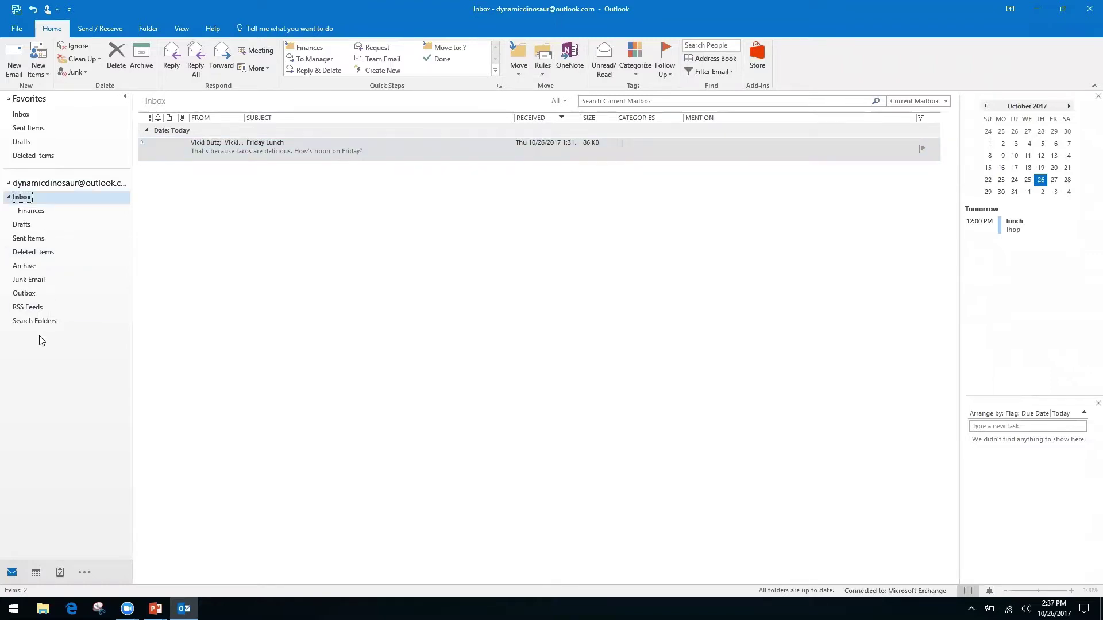
pyautogui.click(539, 74)
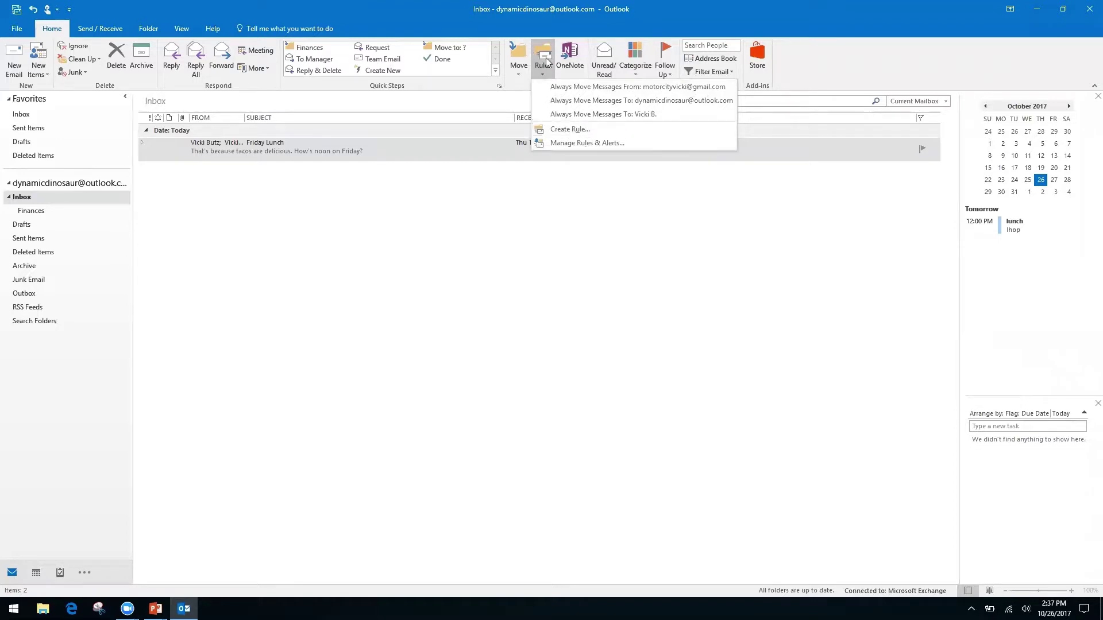
pyautogui.click(567, 130)
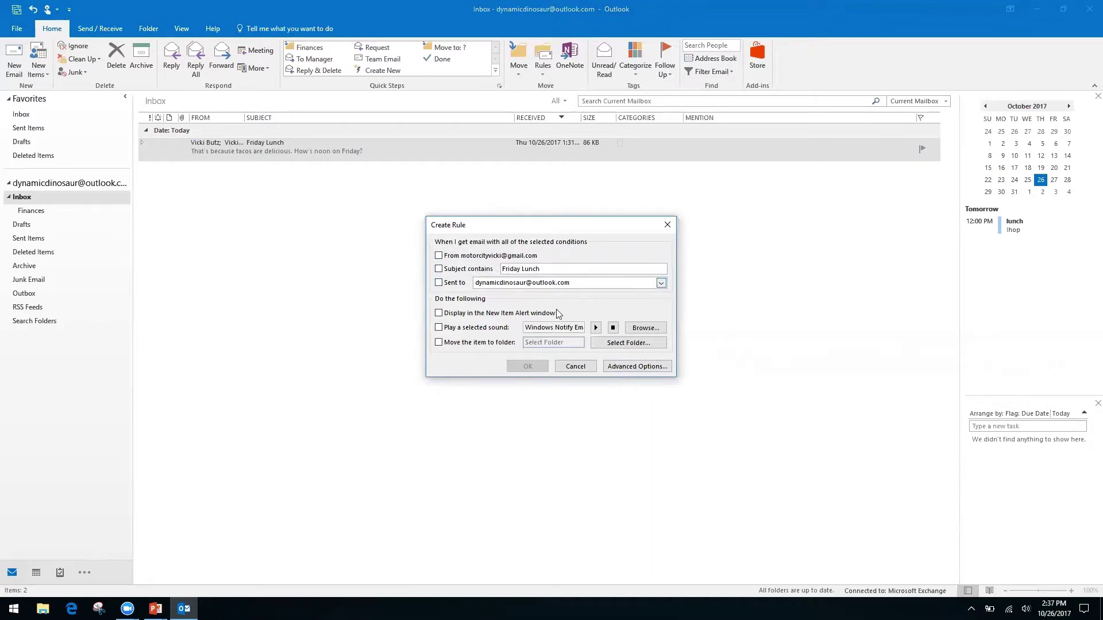
pyautogui.click(625, 366)
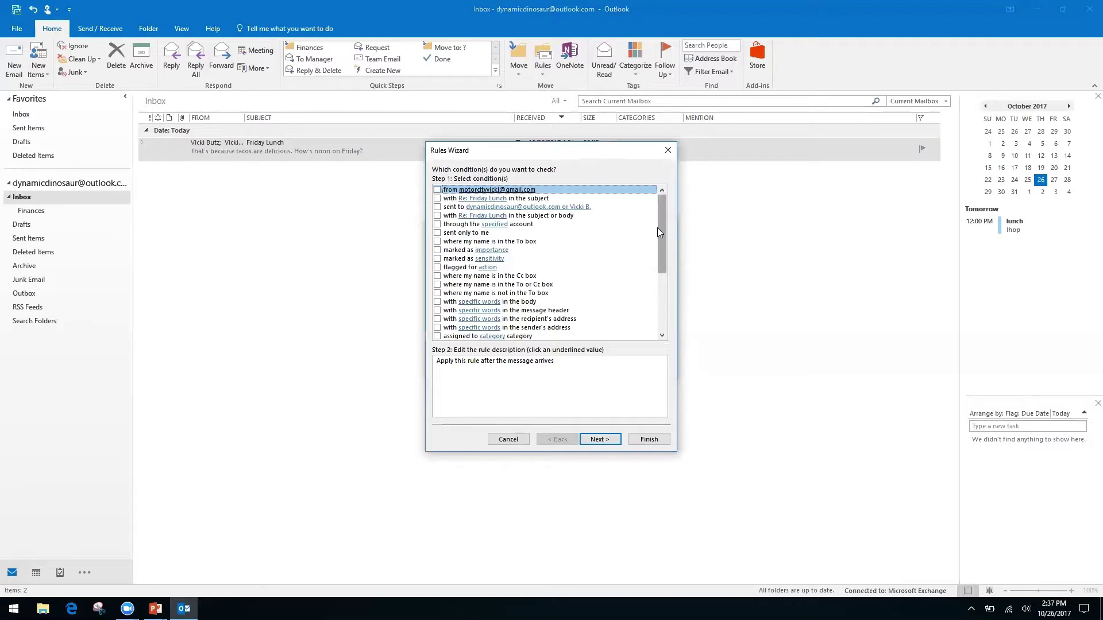
# - Swap the Cc box condition for 'where my name is not in the To box' and continue
pyautogui.click(437, 276)
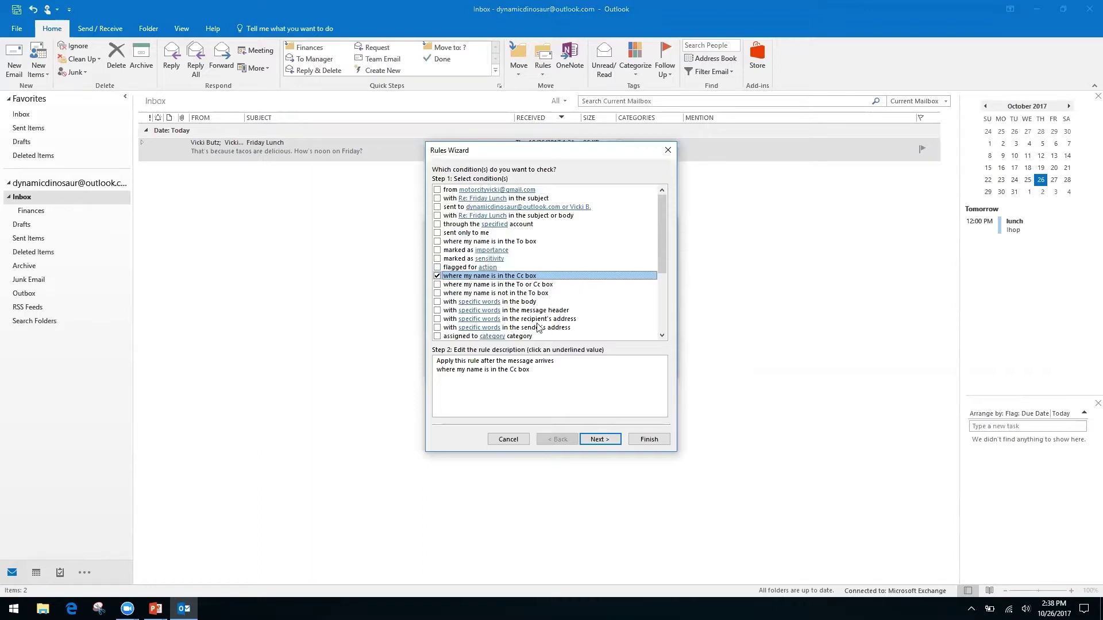
pyautogui.click(437, 276)
pyautogui.click(437, 294)
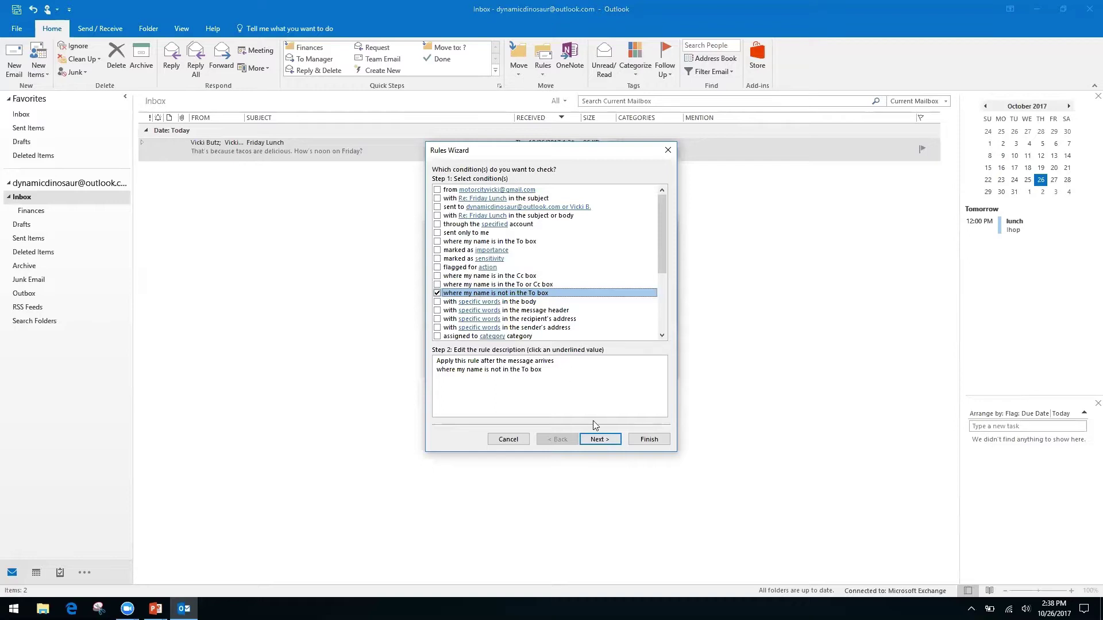
pyautogui.click(610, 444)
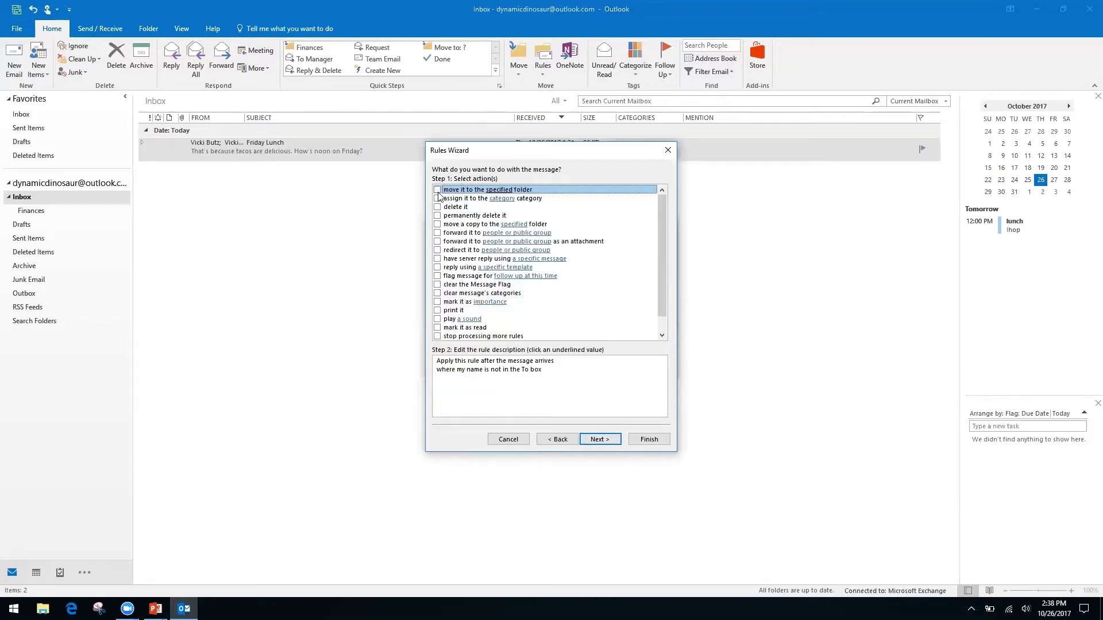
# - Make the rule move messages to a new folder named Inbox CC, created inside Inbox
pyautogui.click(438, 190)
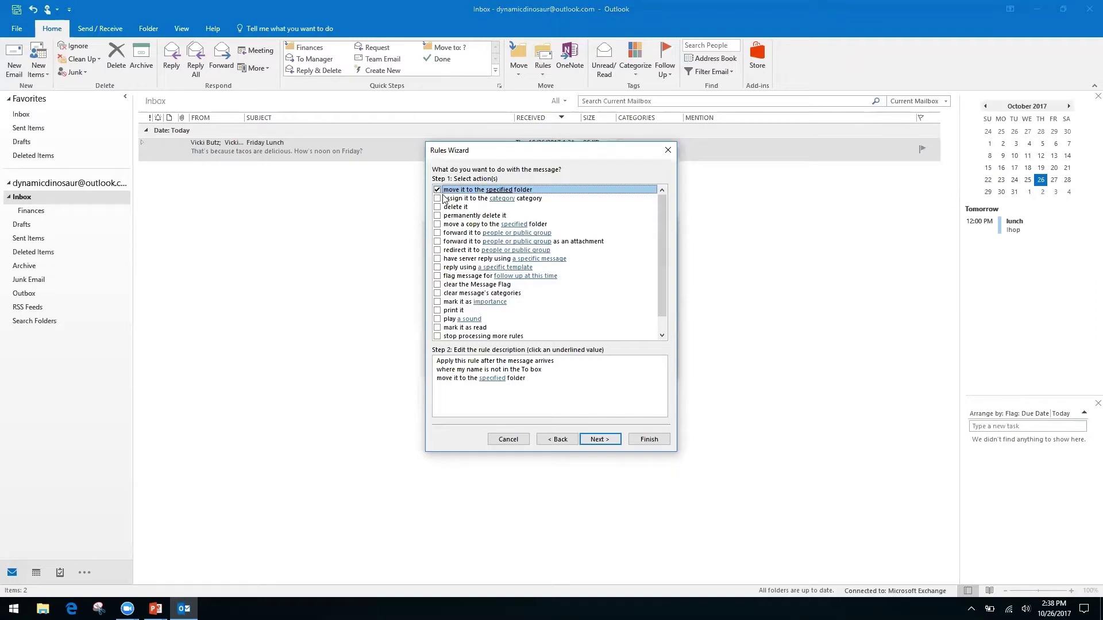
pyautogui.click(491, 379)
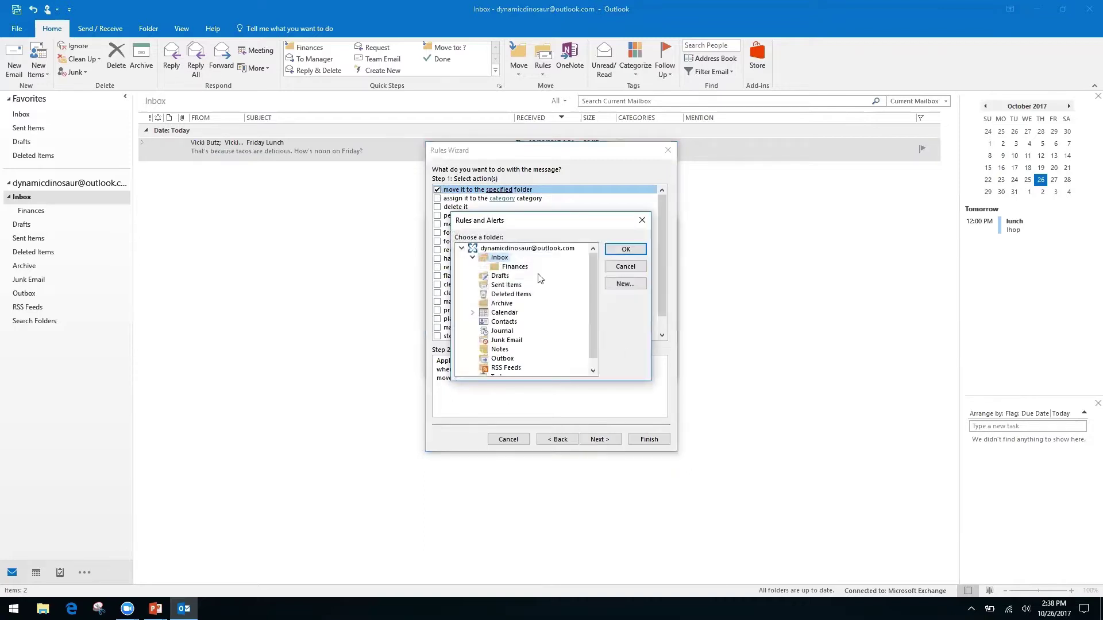
pyautogui.click(628, 285)
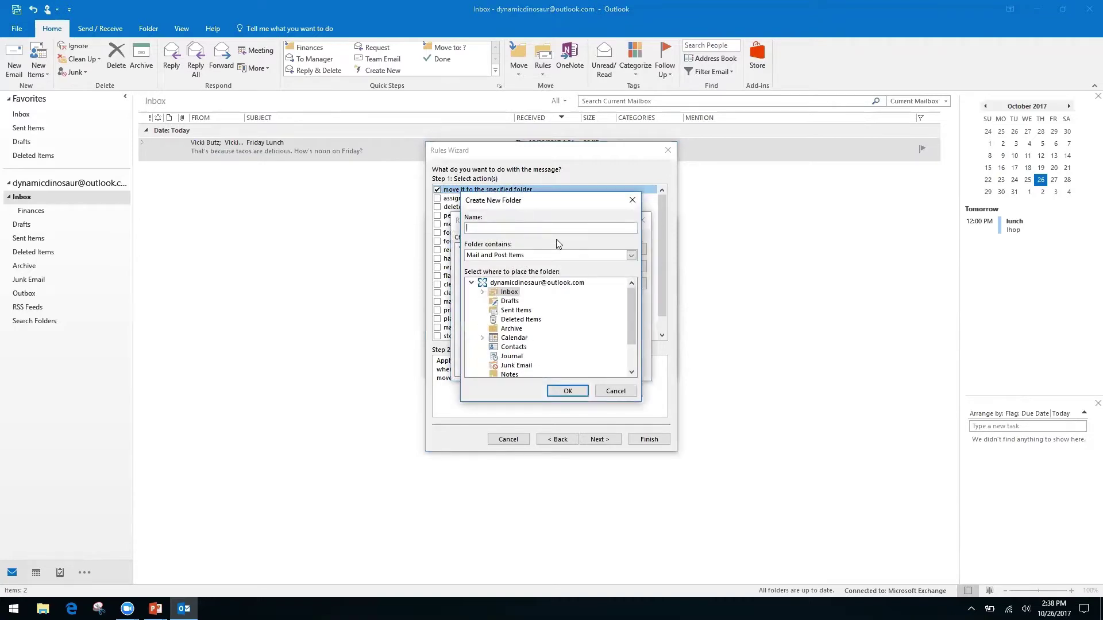
pyautogui.click(505, 284)
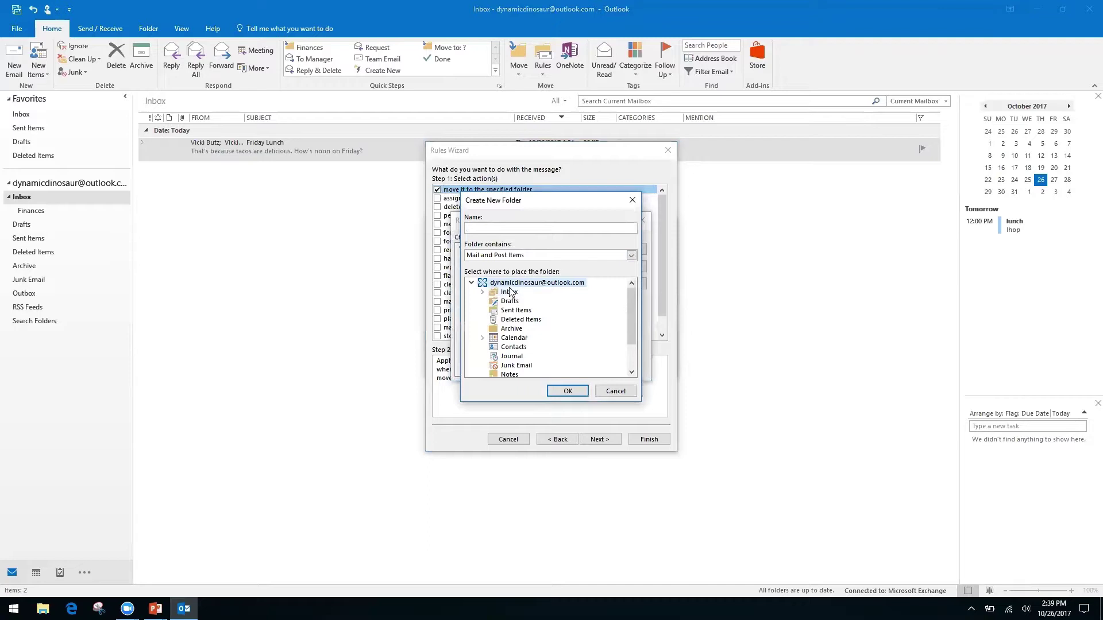
pyautogui.click(509, 293)
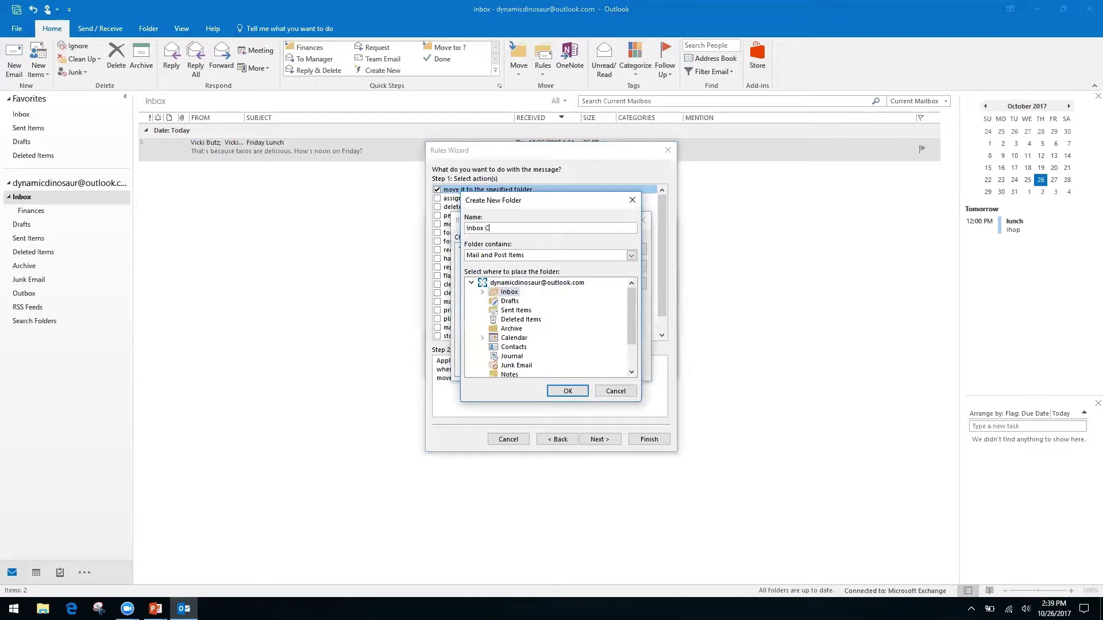
pyautogui.click(567, 391)
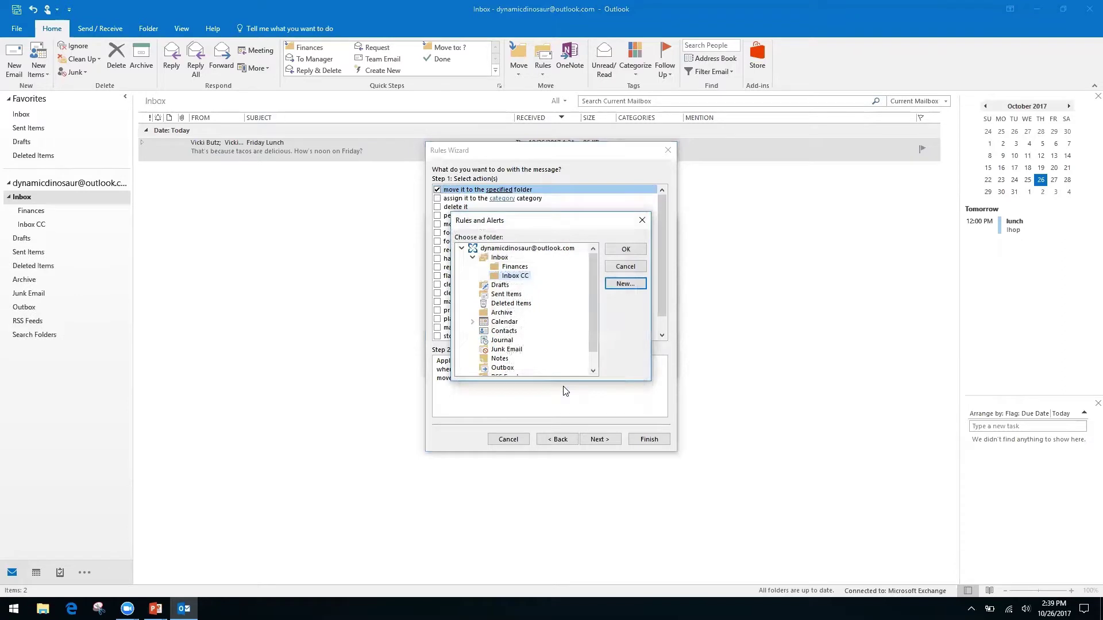
pyautogui.click(623, 250)
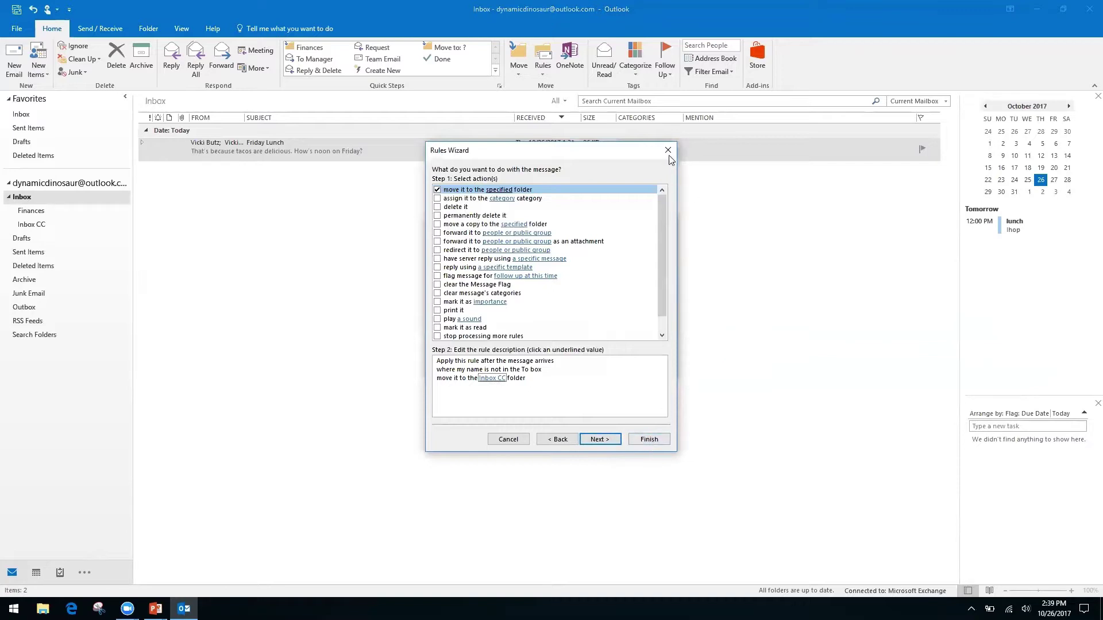
# - Leave the rule without exceptions, removing the trial sender exception, and advance to the finish page
pyautogui.click(617, 441)
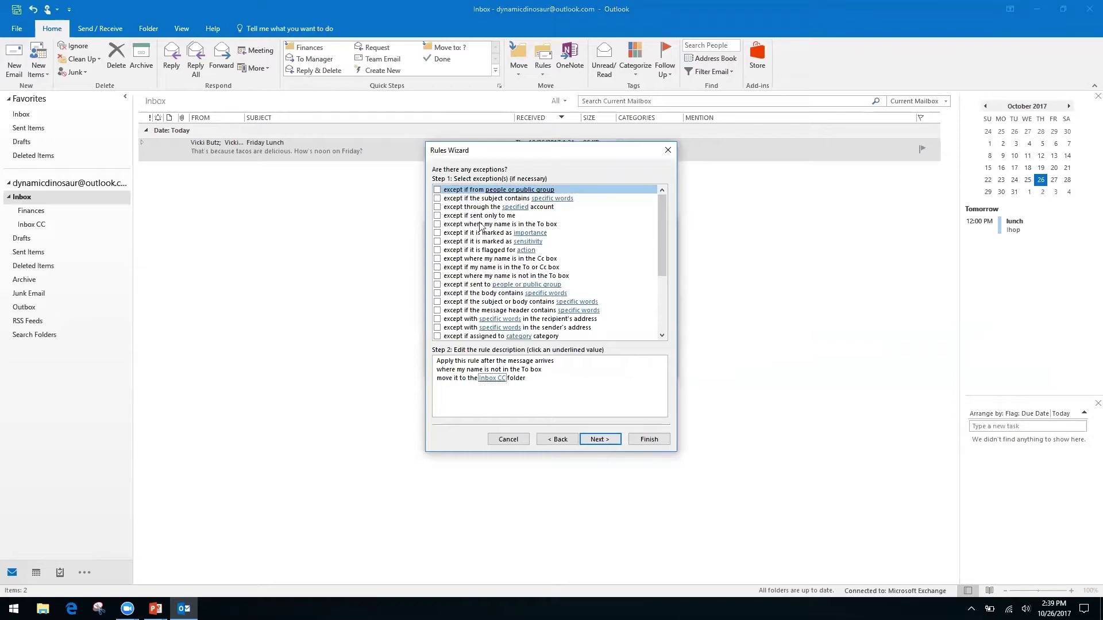
pyautogui.click(437, 190)
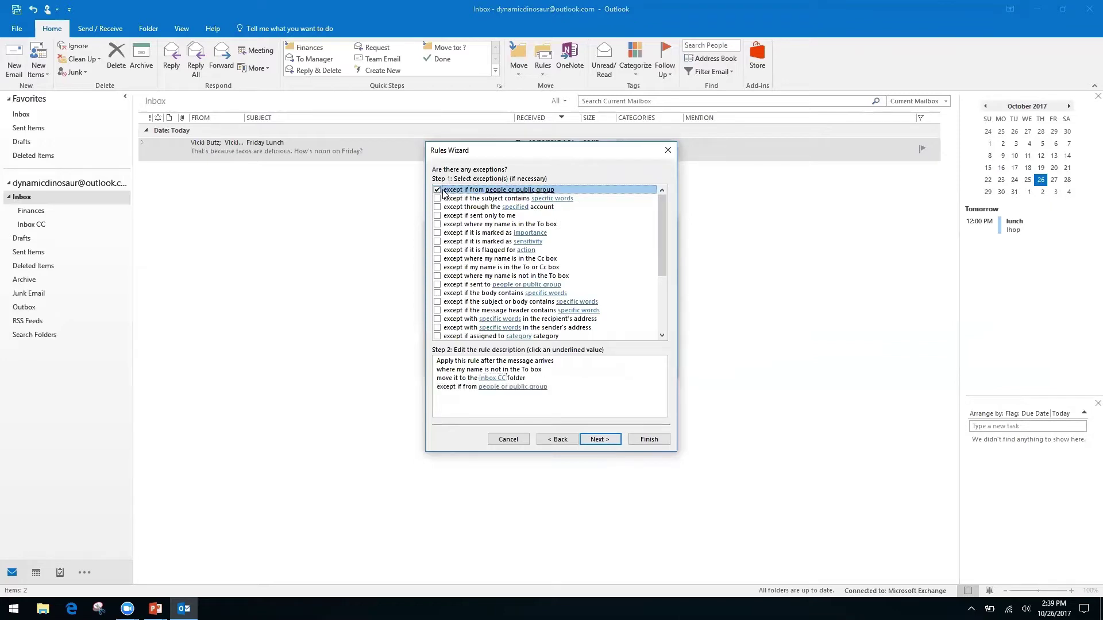
pyautogui.click(514, 388)
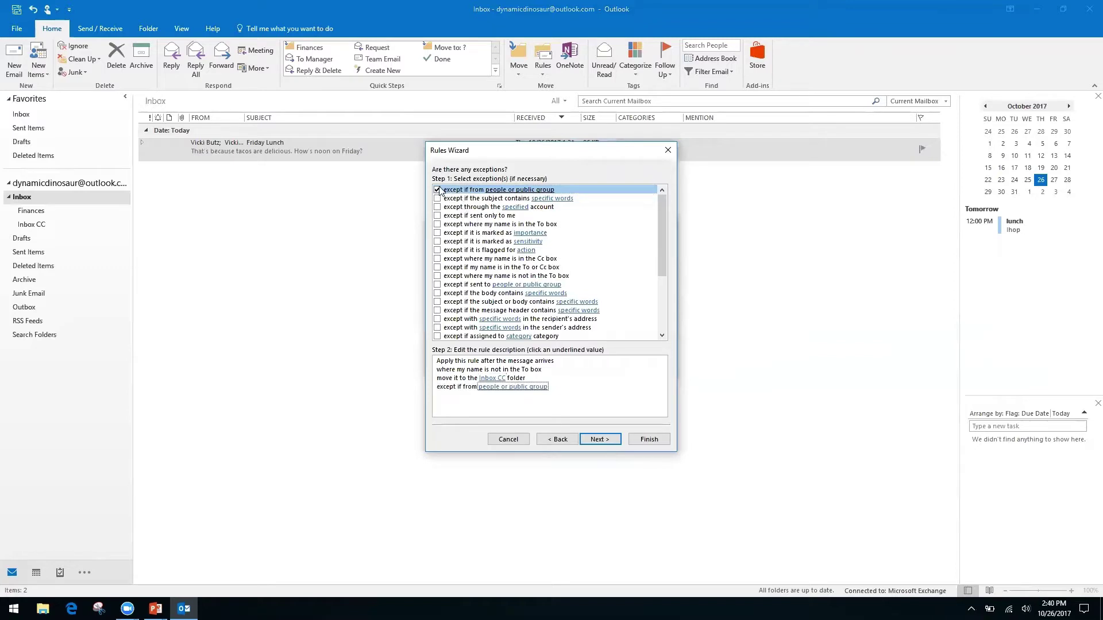
pyautogui.click(485, 388)
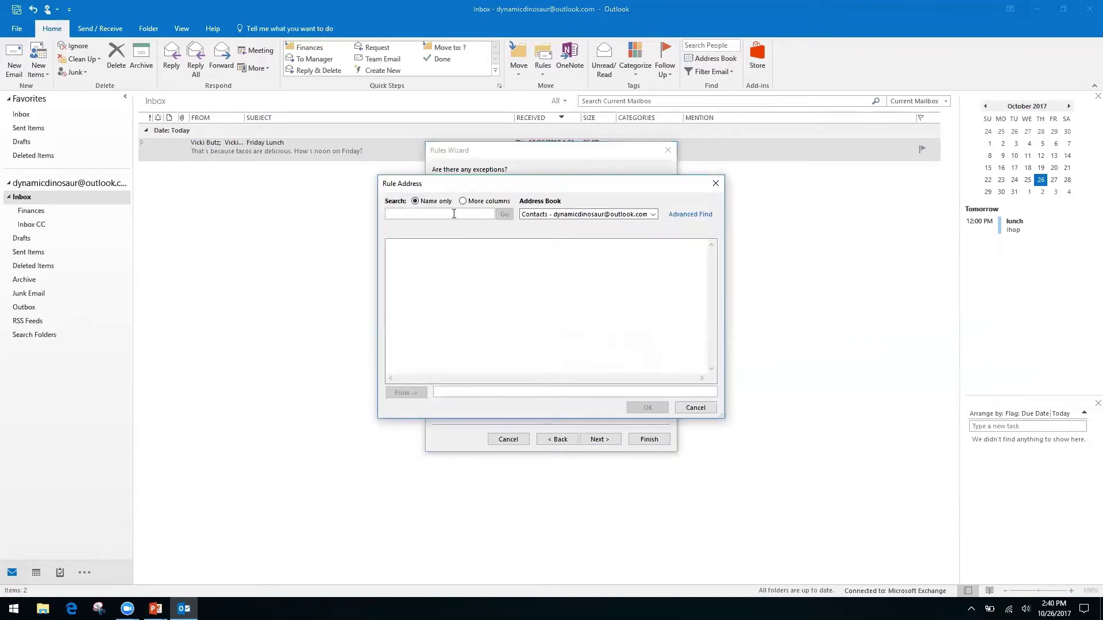
pyautogui.rightClick(653, 214)
pyautogui.click(673, 197)
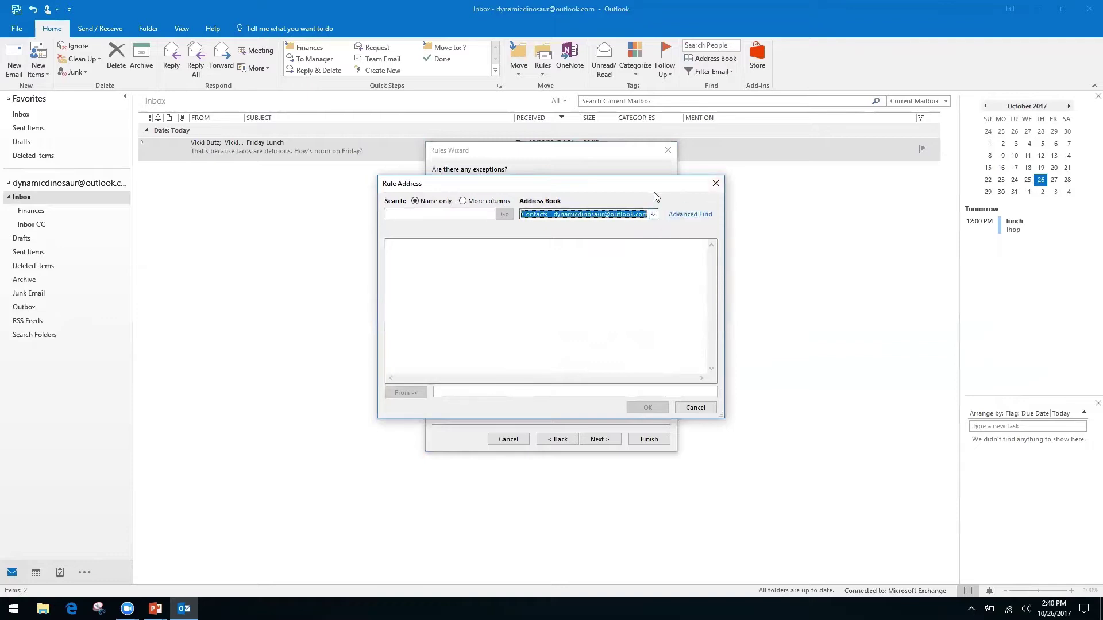
pyautogui.click(715, 183)
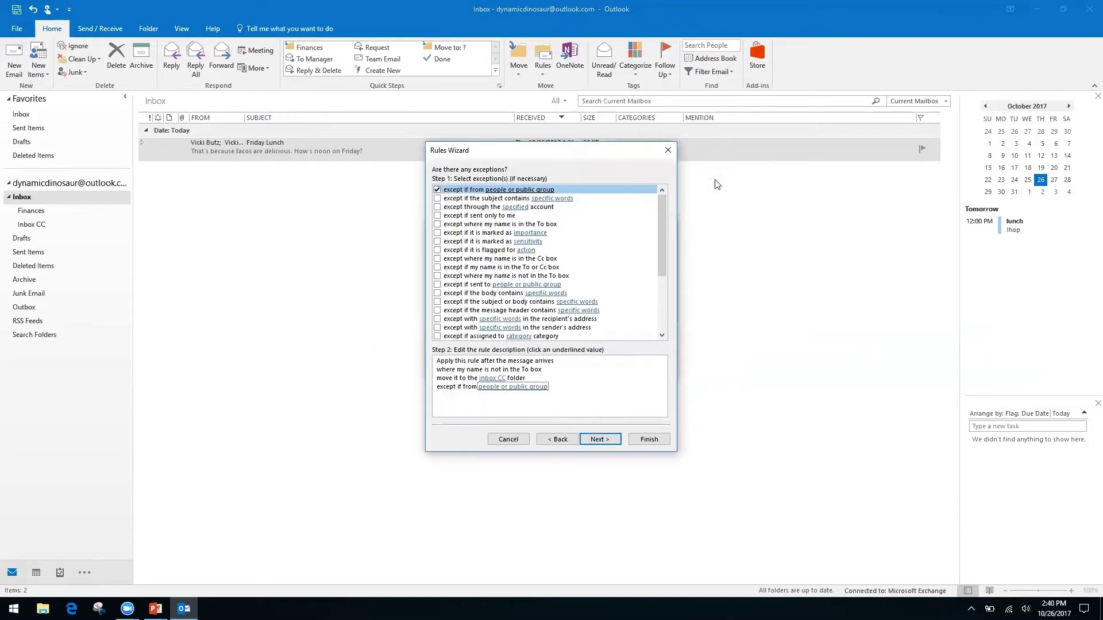
pyautogui.click(438, 190)
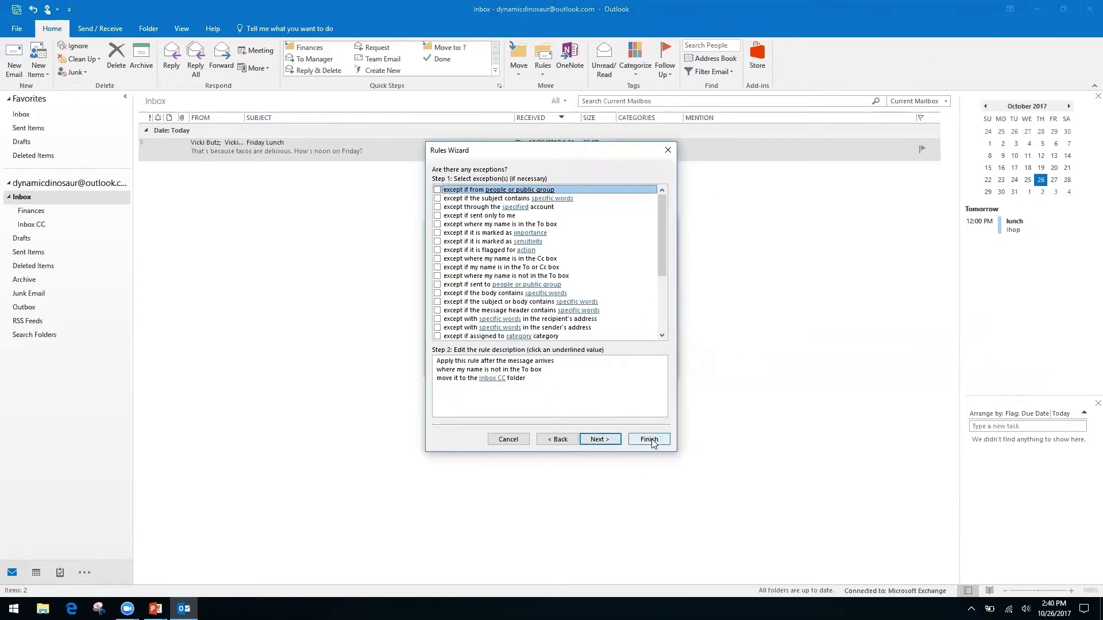
pyautogui.click(600, 440)
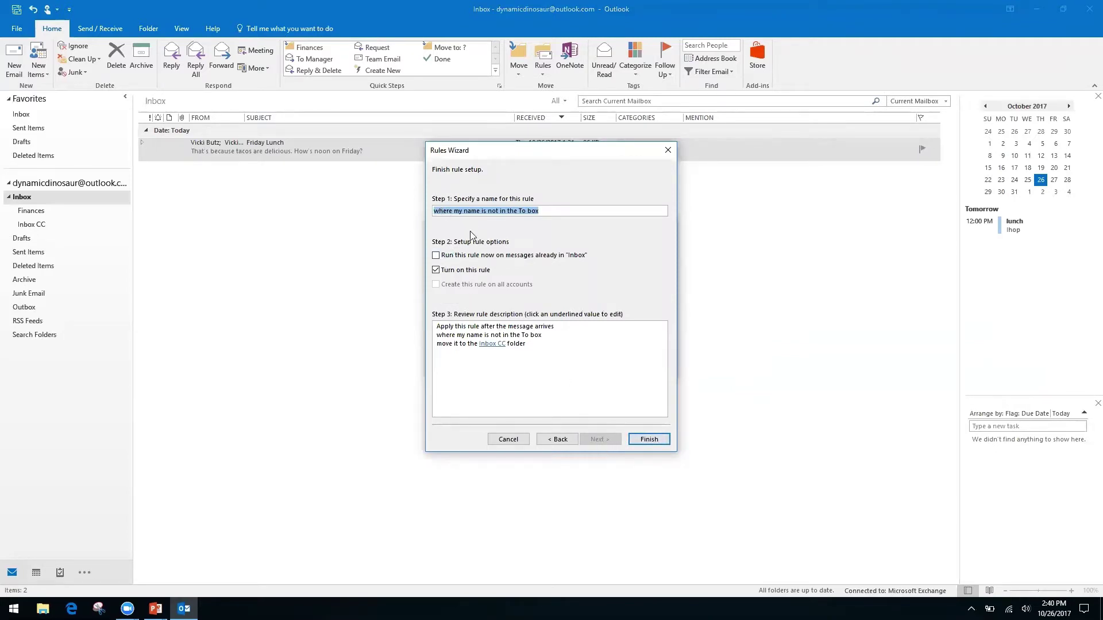
# - Enable 'Run this rule now on messages already in Inbox' and finish the rule
pyautogui.click(435, 256)
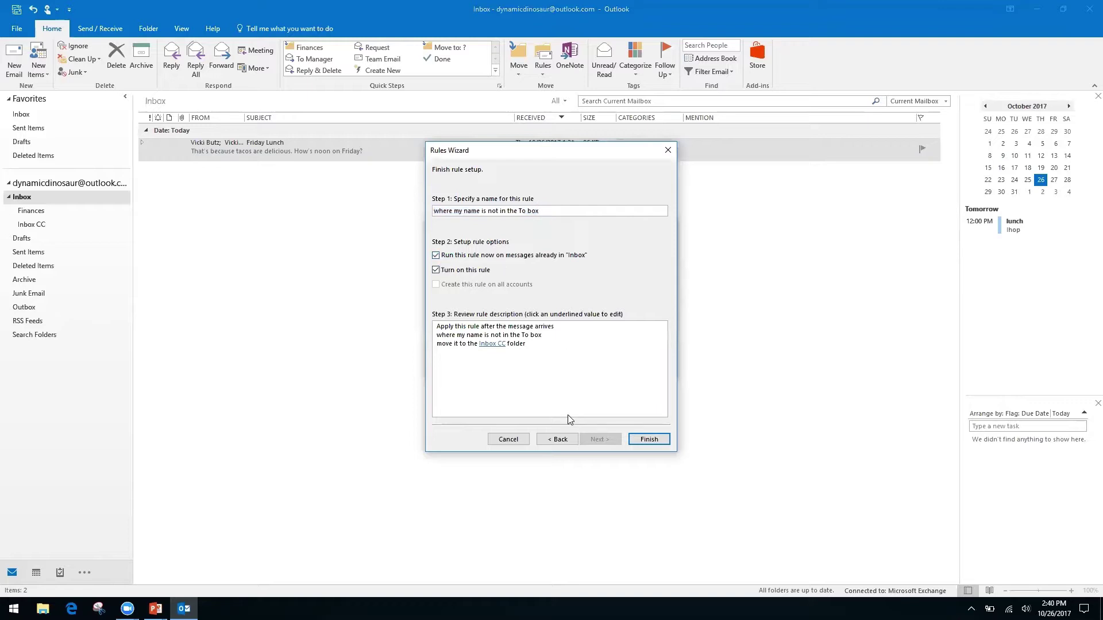
pyautogui.click(649, 440)
pyautogui.click(649, 440)
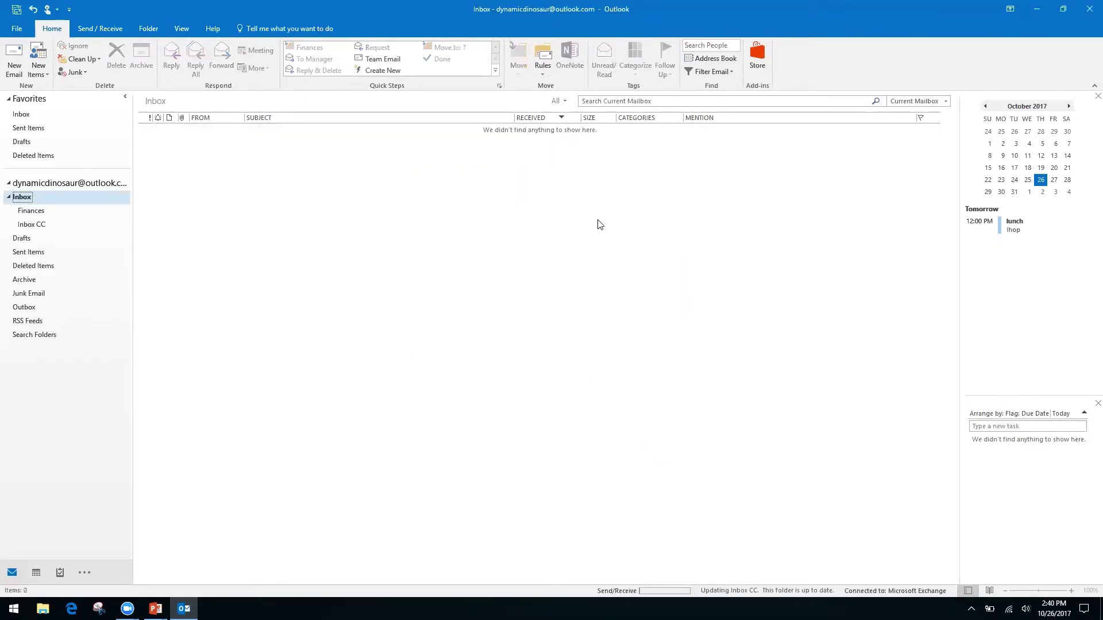
pyautogui.click(542, 73)
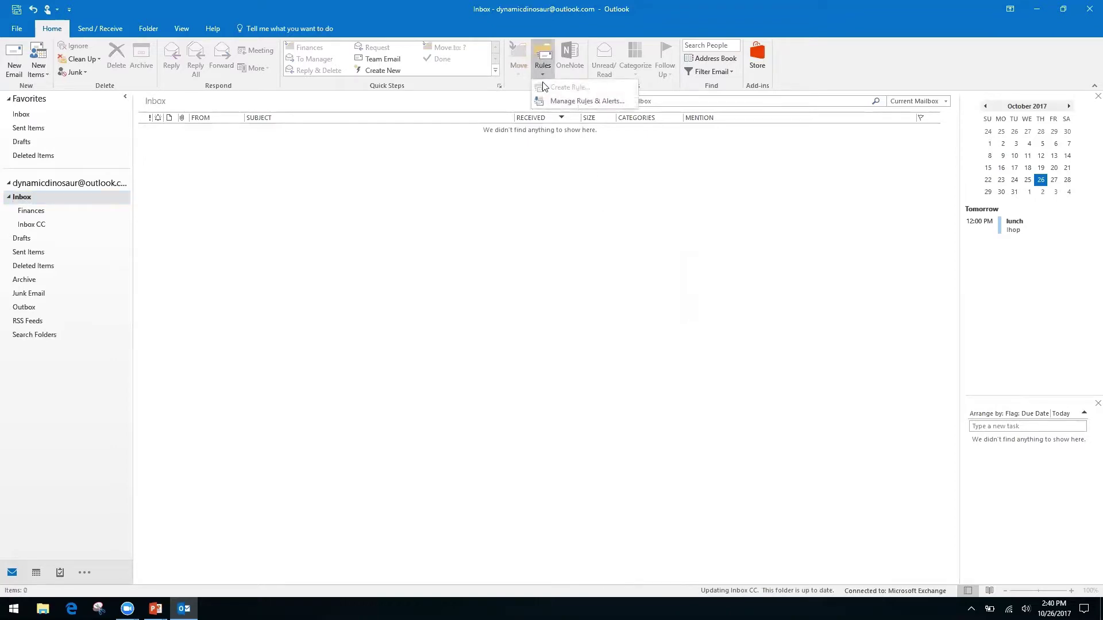
# - Review the new rule in Manage Rules & Alerts and close it without changes
pyautogui.click(571, 102)
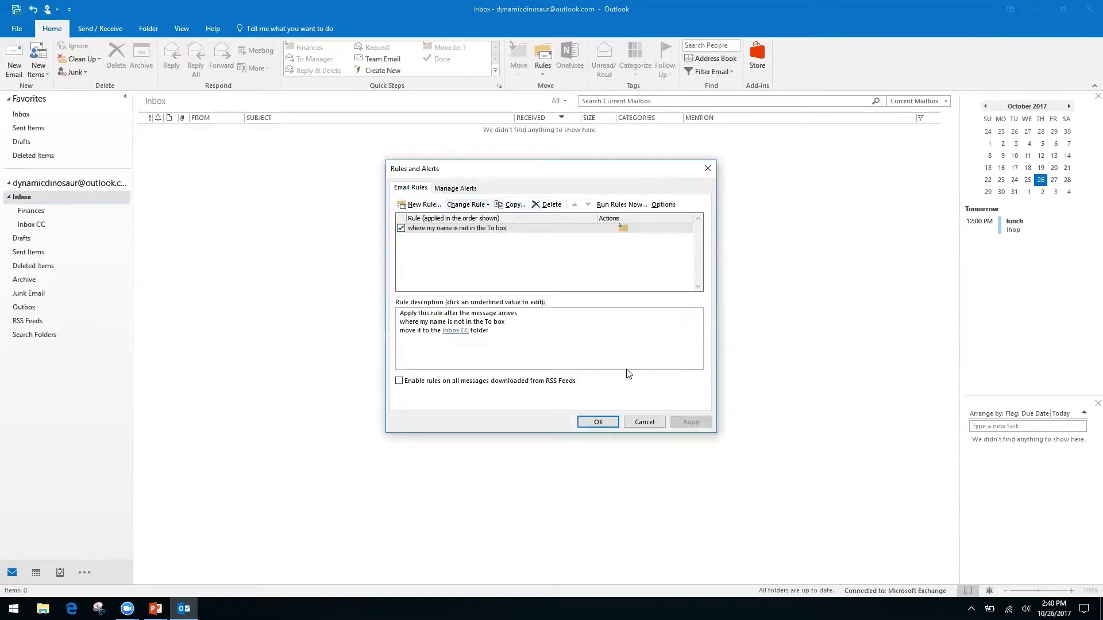
pyautogui.click(645, 423)
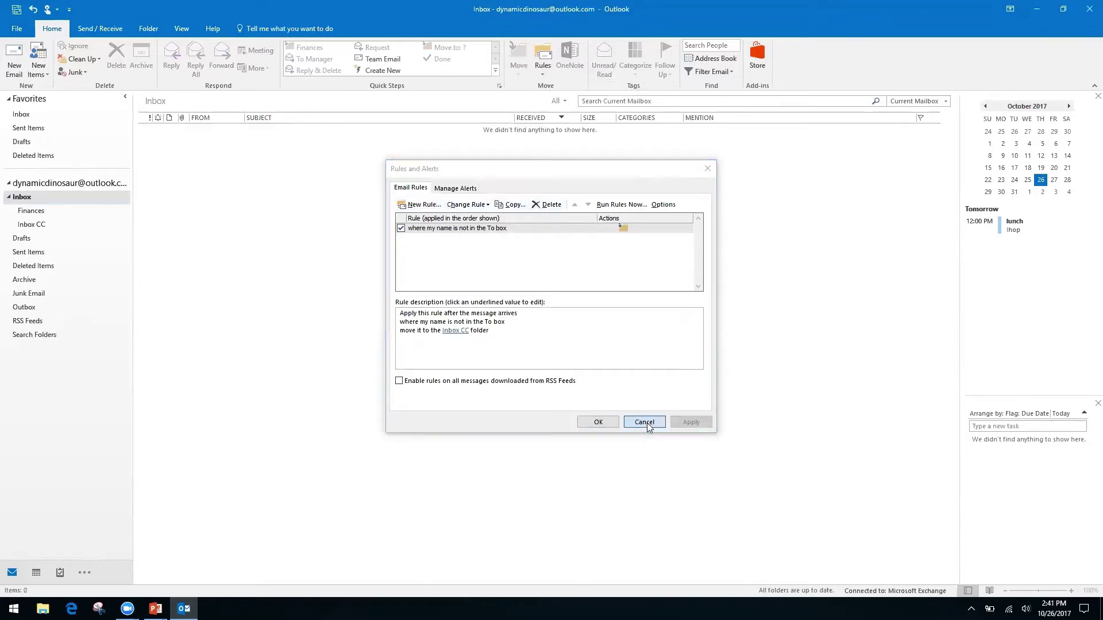
pyautogui.click(542, 73)
pyautogui.press('Escape')
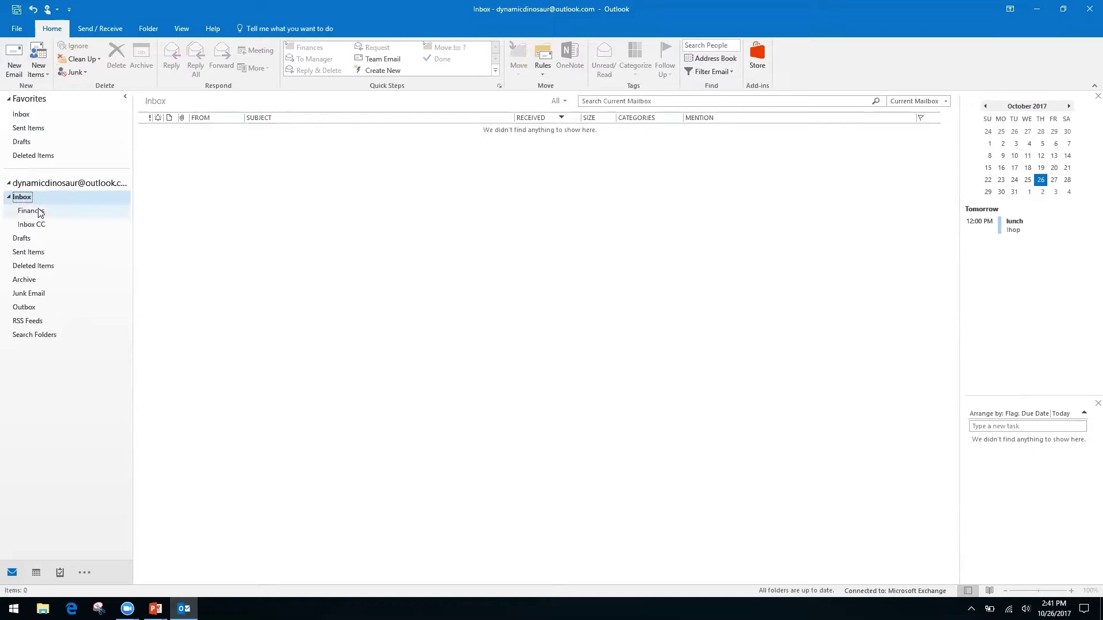
# - Open the Inbox CC folder to see the moved Friday Lunch conversation
pyautogui.click(58, 182)
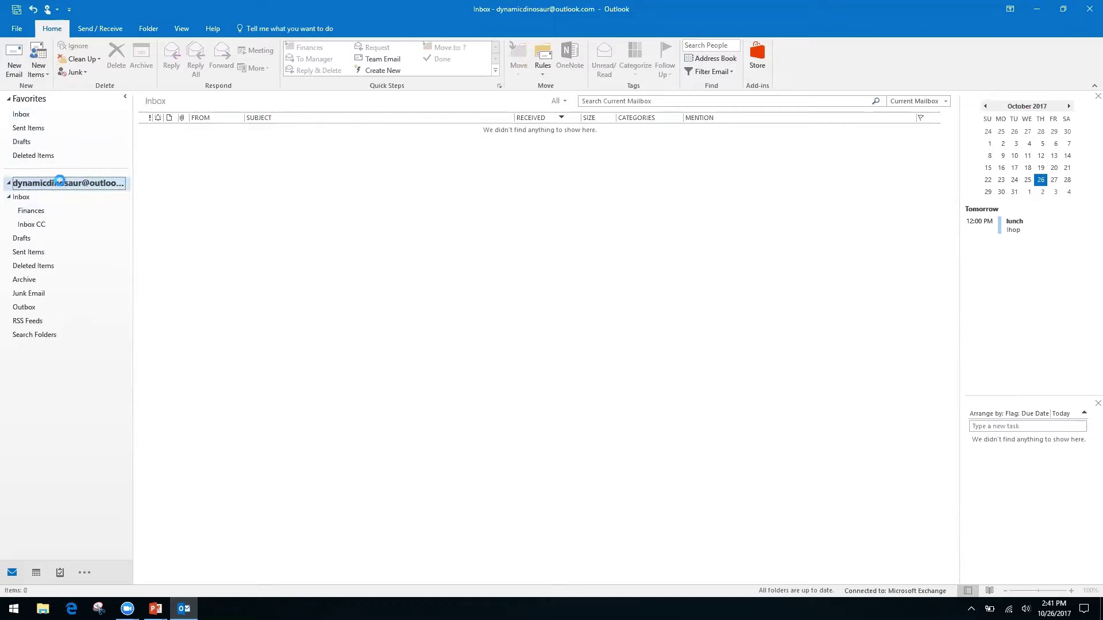
pyautogui.click(21, 115)
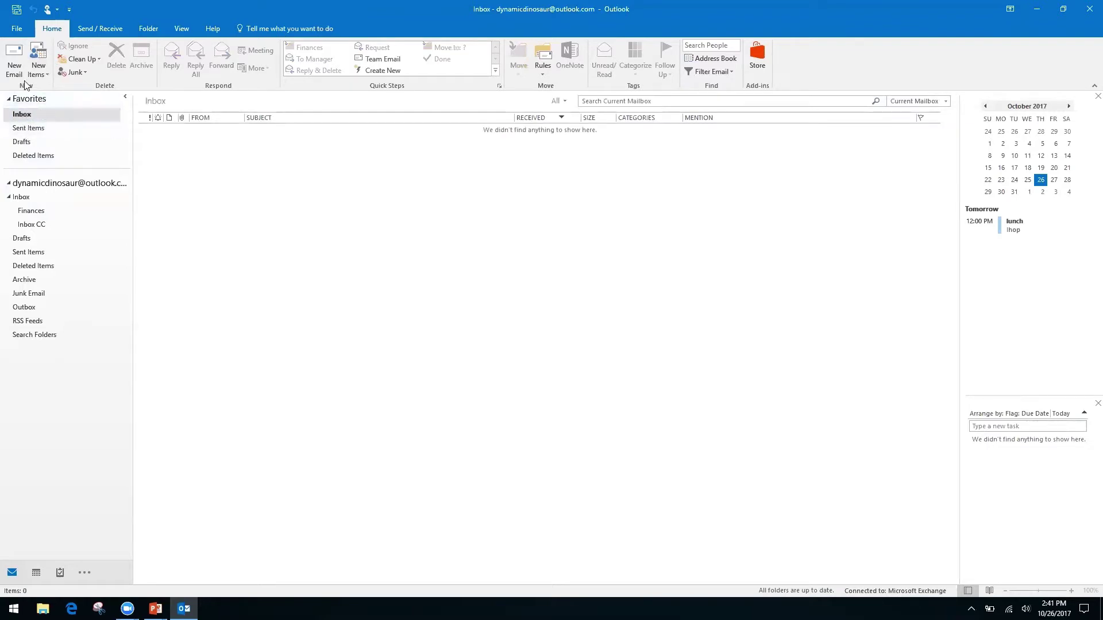
pyautogui.click(17, 198)
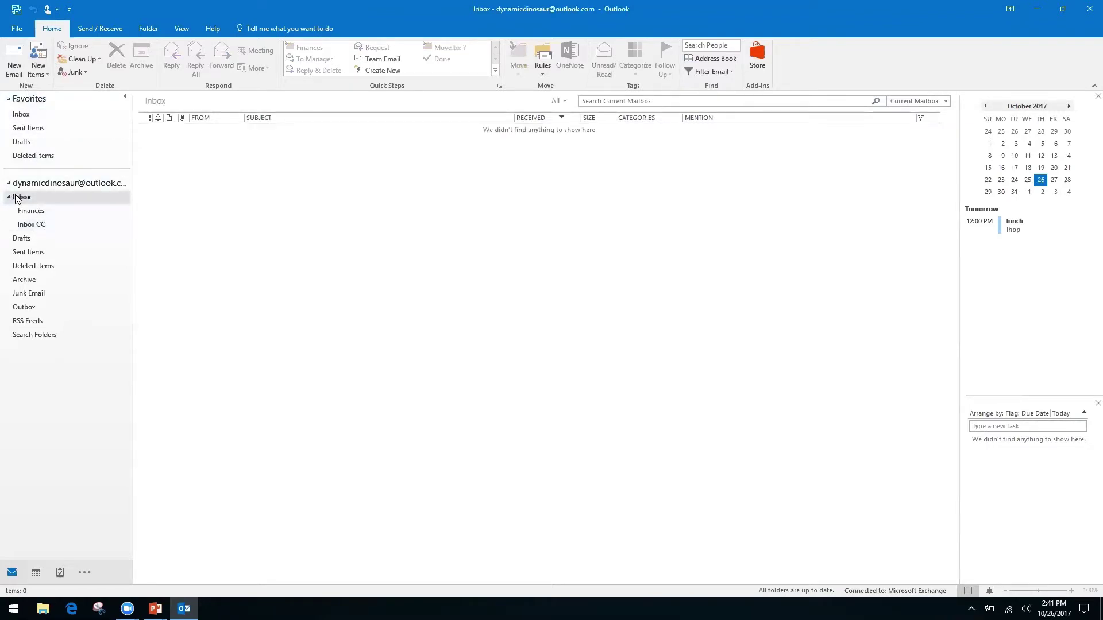
pyautogui.click(28, 225)
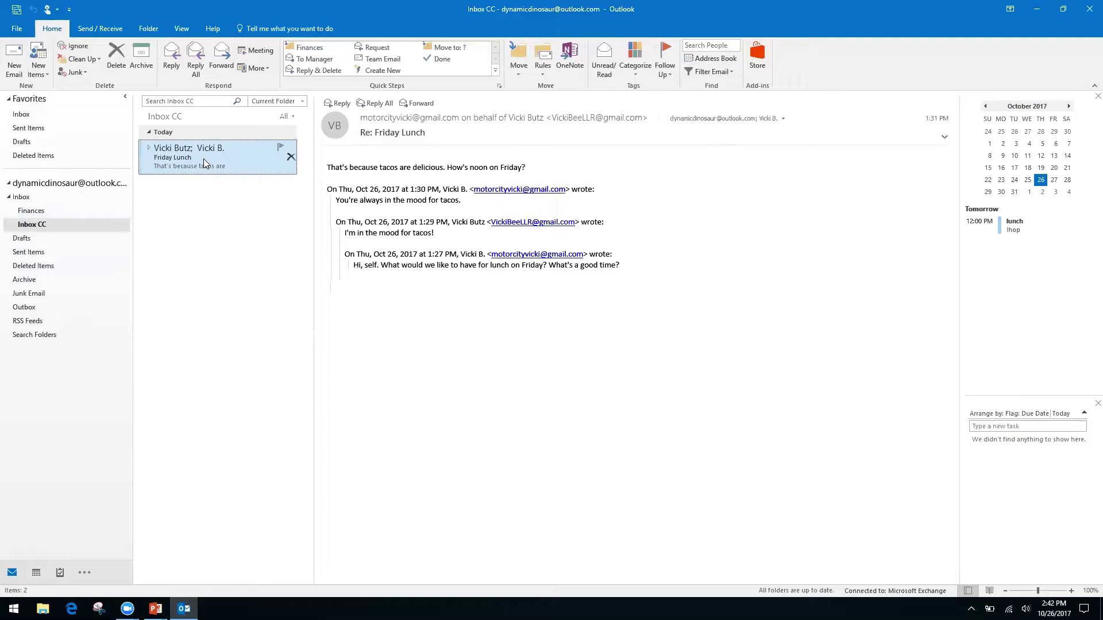
# - Choose New Search Folder... from the Search Folders right-click menu
pyautogui.rightClick(34, 335)
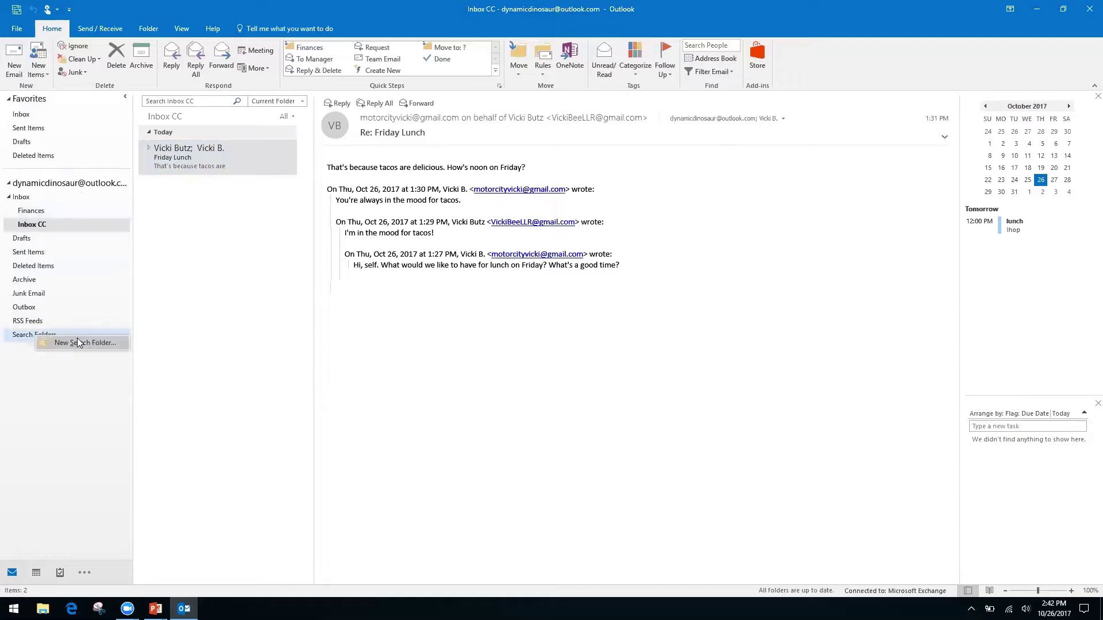
pyautogui.click(54, 406)
pyautogui.rightClick(35, 340)
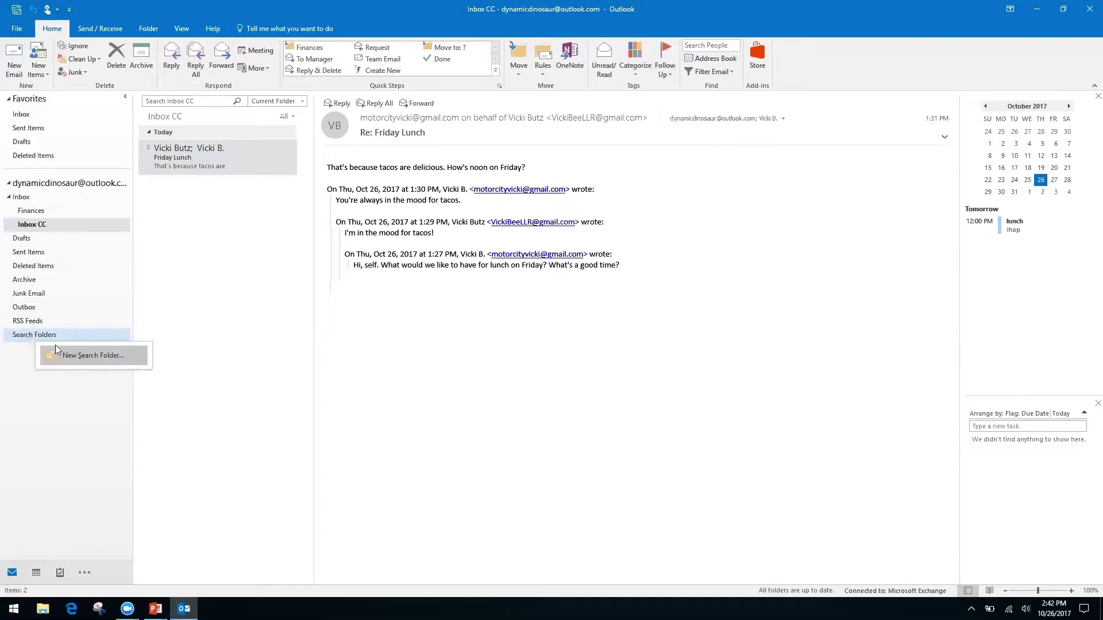
pyautogui.click(14, 368)
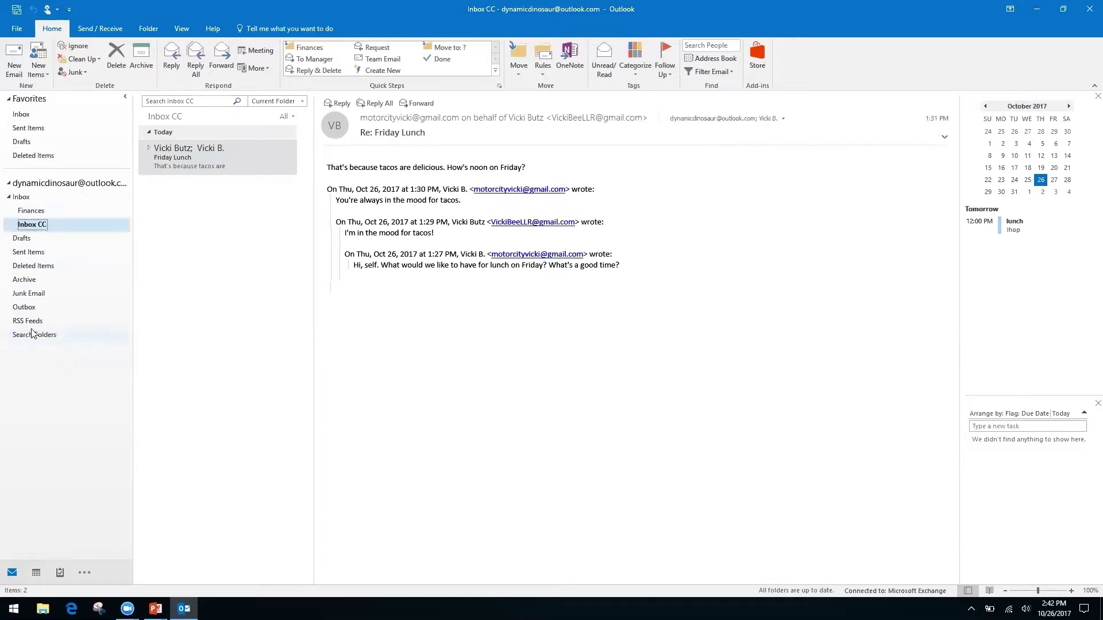
pyautogui.rightClick(63, 339)
pyautogui.click(79, 343)
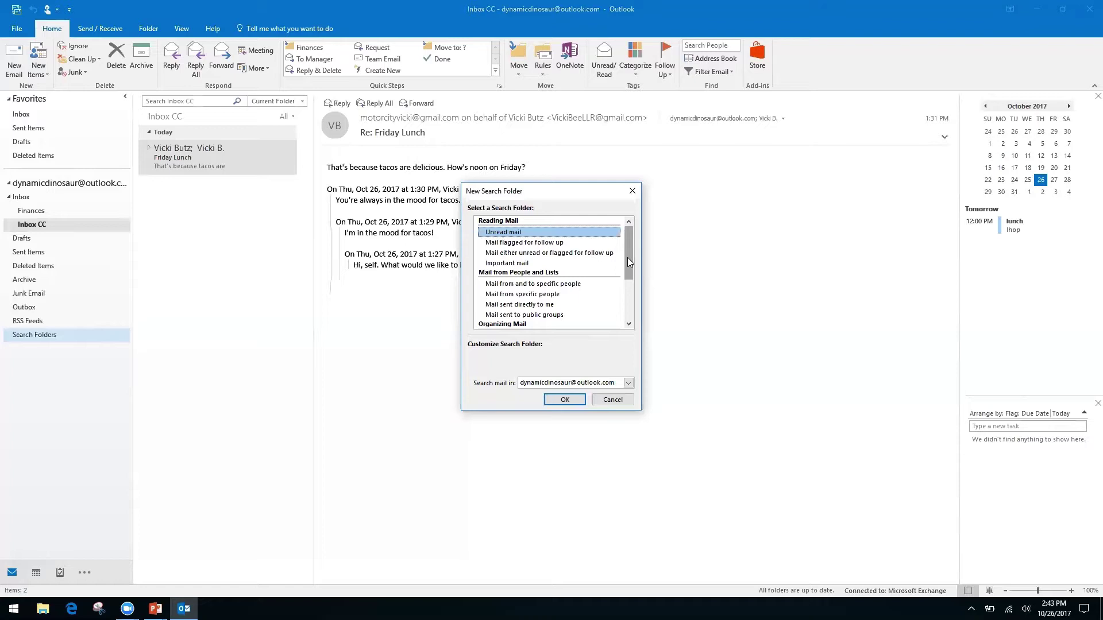
# - Select 'Create a custom Search Folder' and open its Choose... settings
pyautogui.click(513, 295)
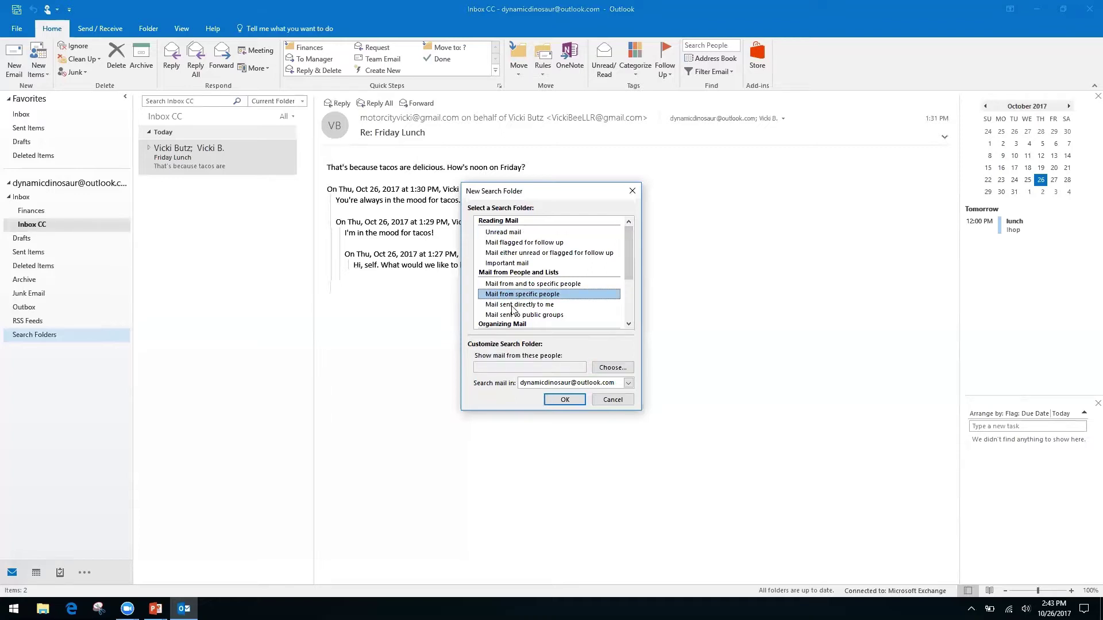
pyautogui.click(512, 305)
pyautogui.moveTo(628, 256); pyautogui.dragTo(623, 307)
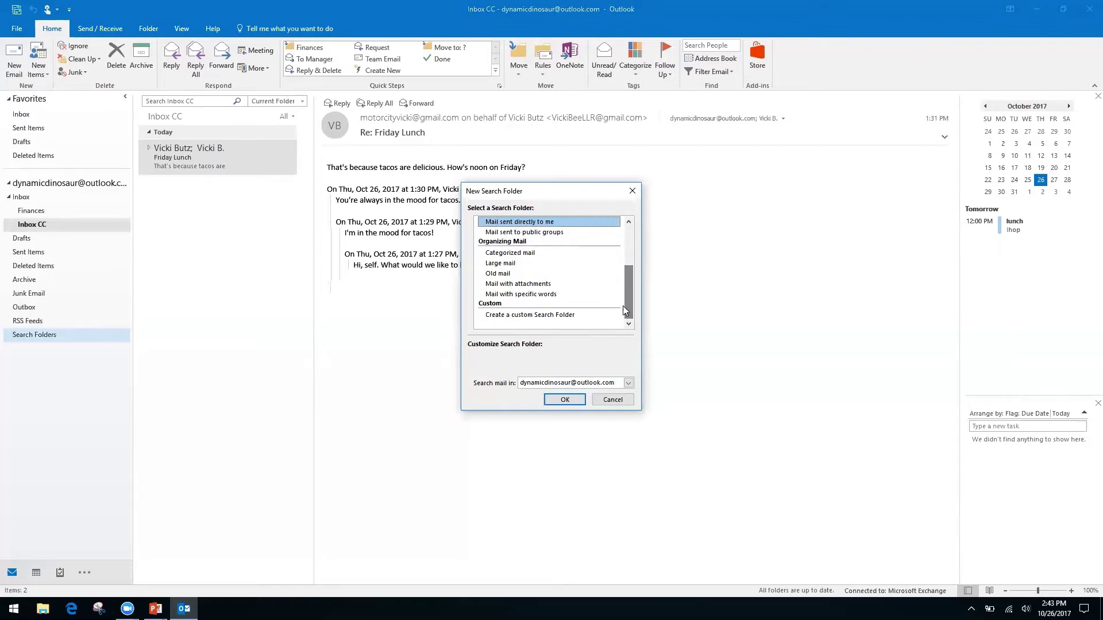
pyautogui.click(547, 315)
pyautogui.click(519, 371)
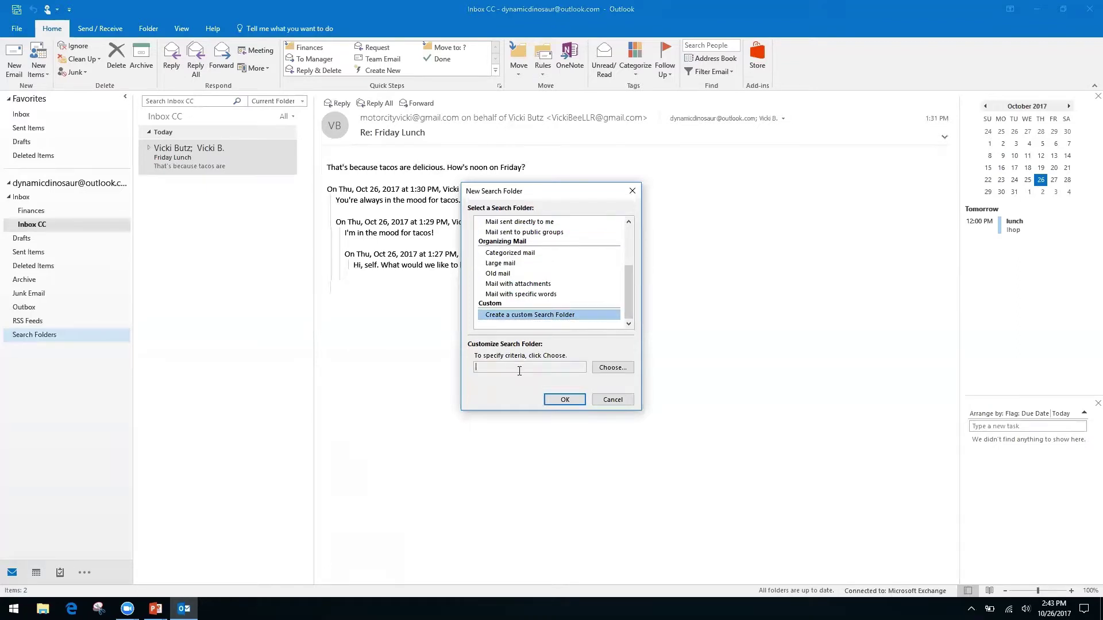
pyautogui.click(610, 369)
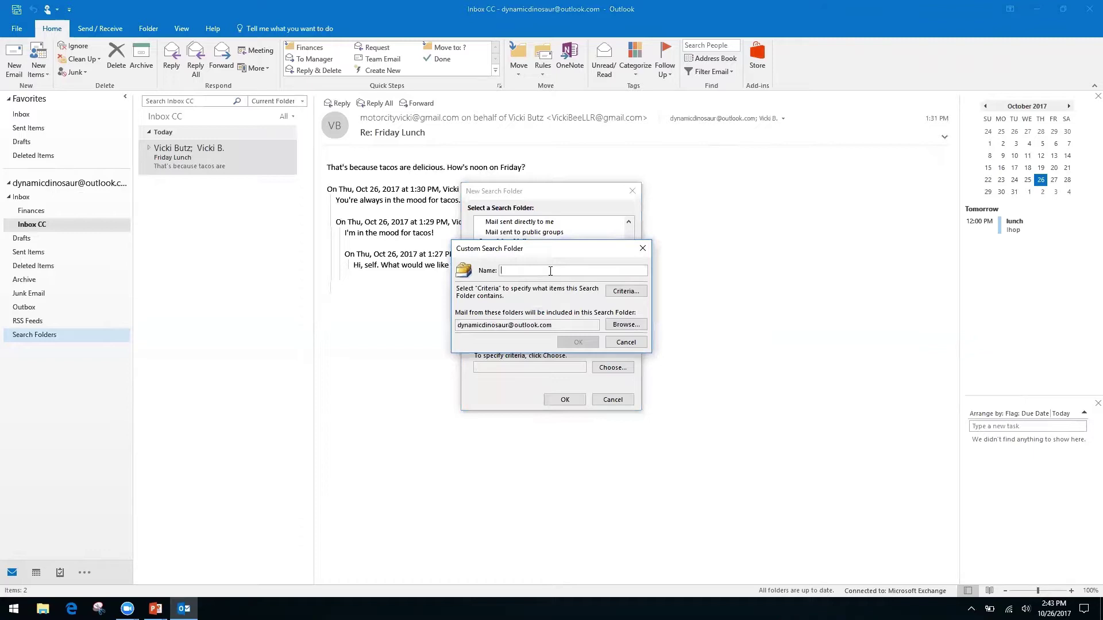
# - Name the custom search folder 'Invoices from Client A' and create it with no criteria
pyautogui.write('Invoices from Client A')
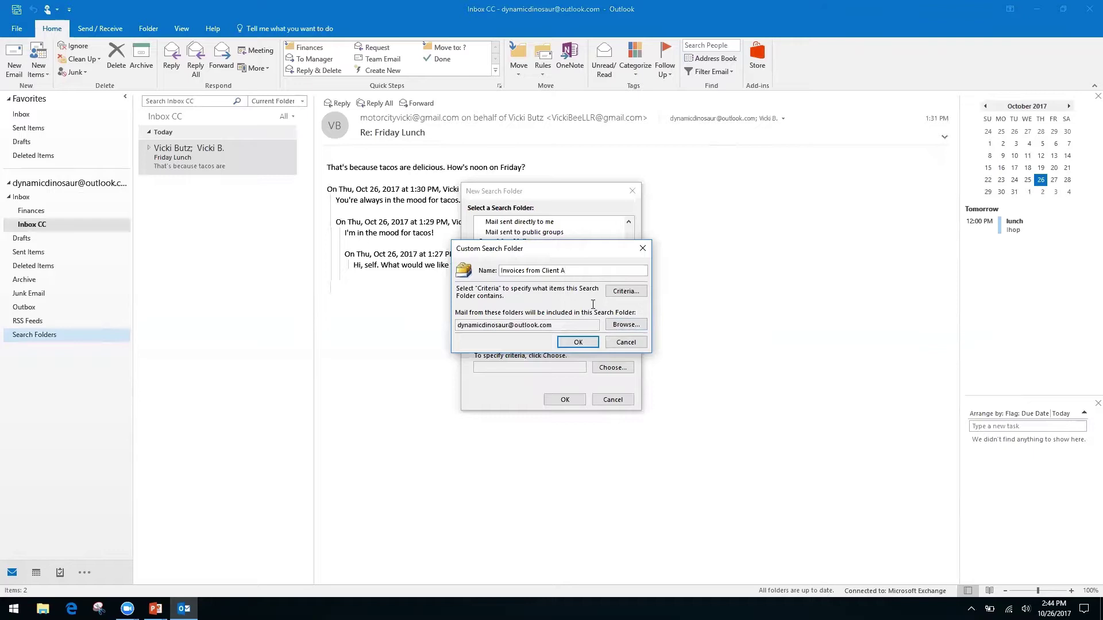
pyautogui.click(578, 342)
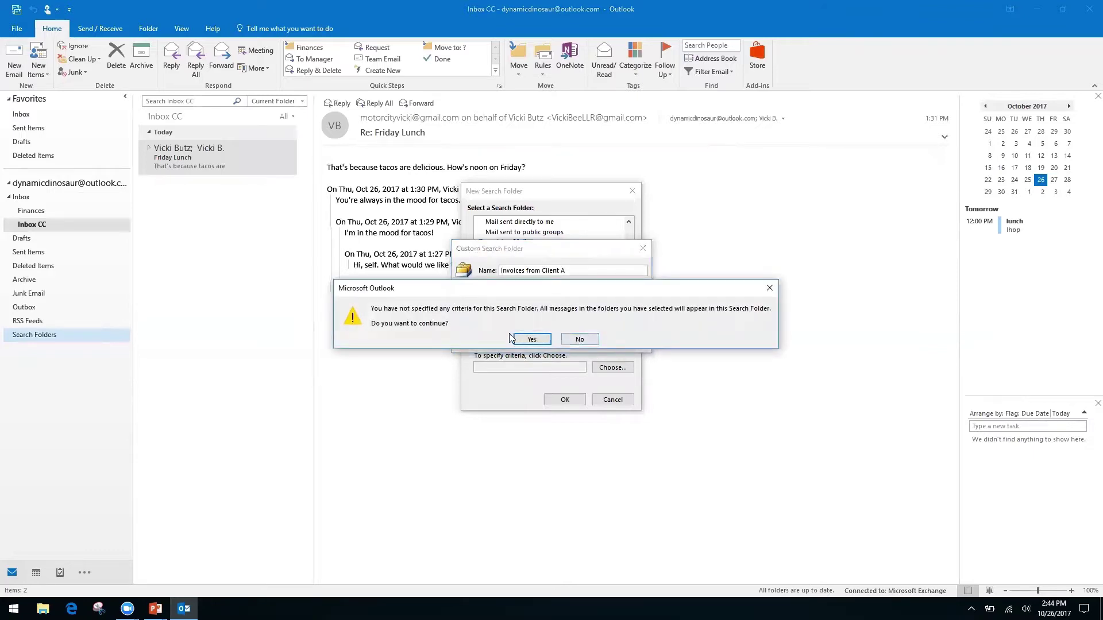
pyautogui.click(532, 340)
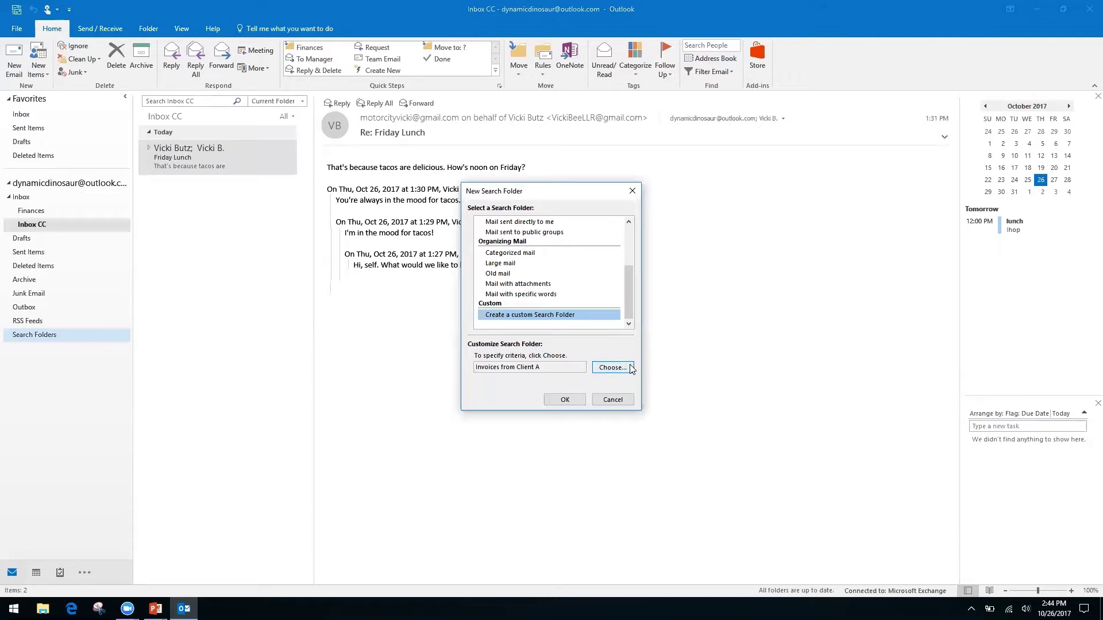
pyautogui.click(564, 399)
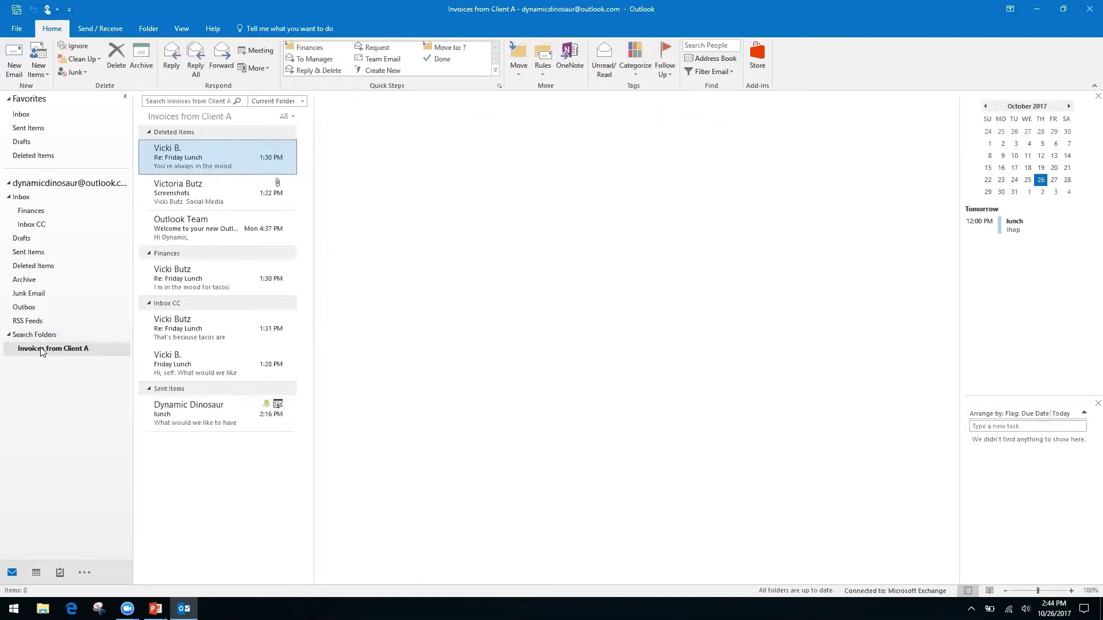
# - View the 7 messages gathered in the Invoices from Client A search folder
pyautogui.click(56, 350)
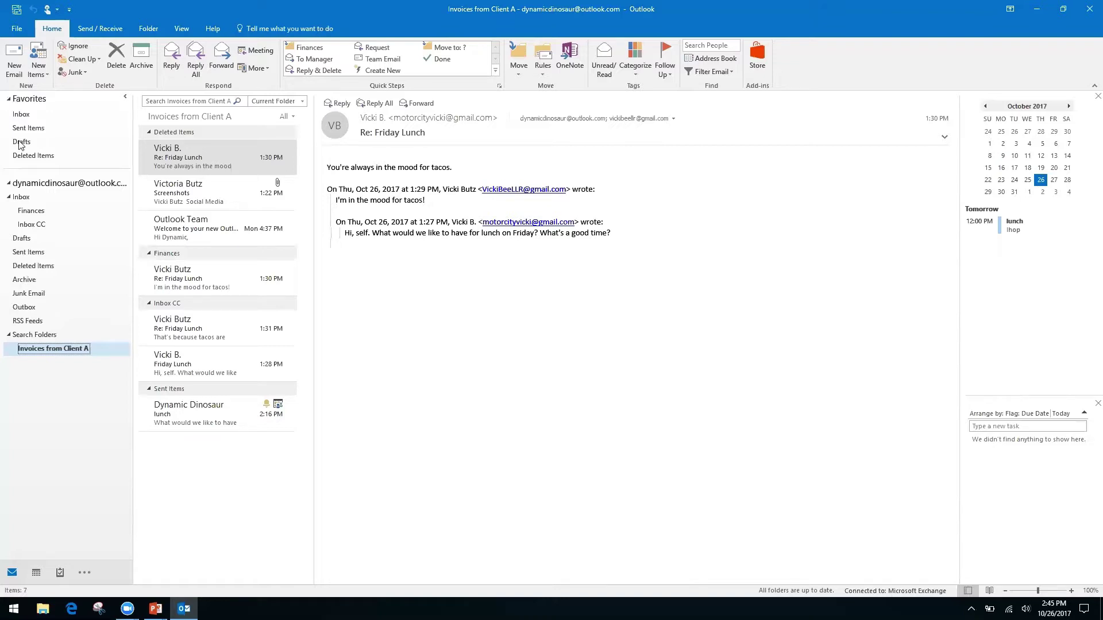
pyautogui.click(39, 225)
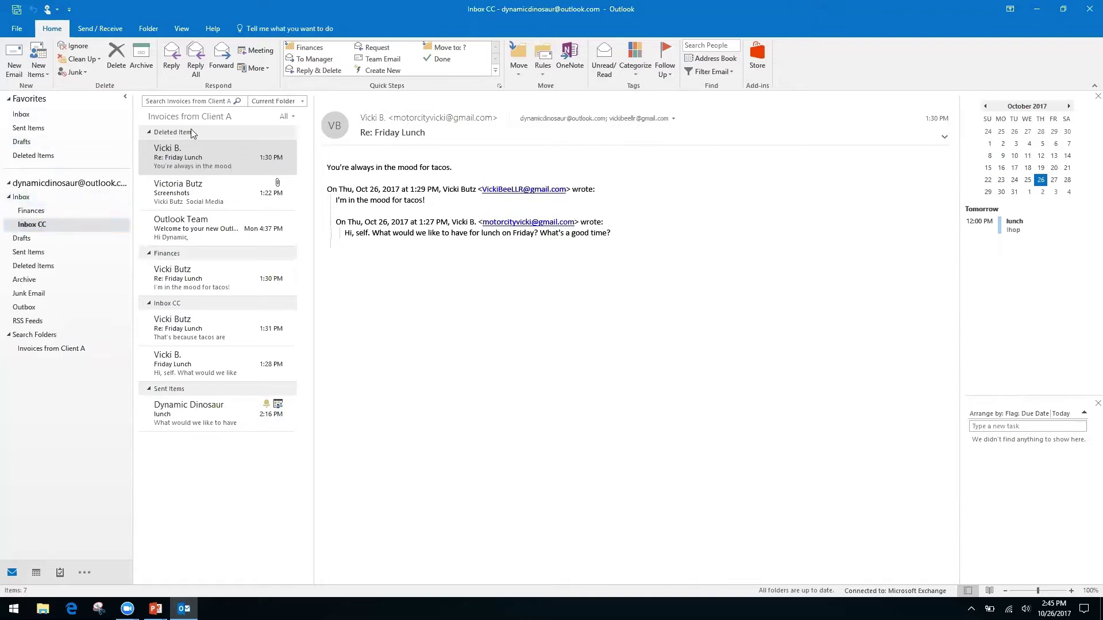
pyautogui.click(185, 99)
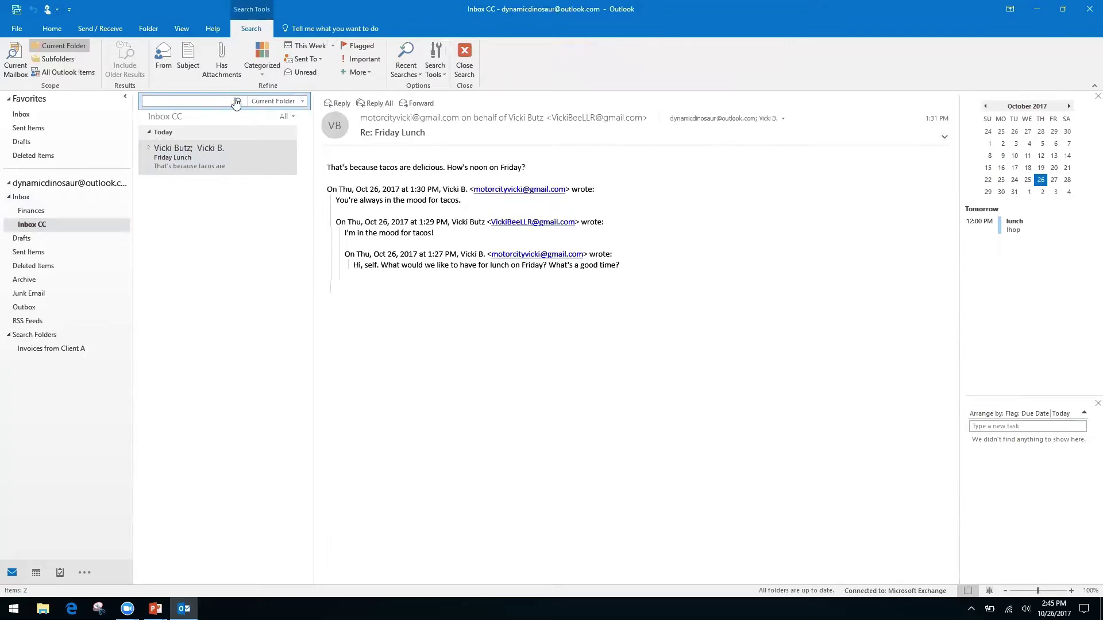
pyautogui.click(21, 197)
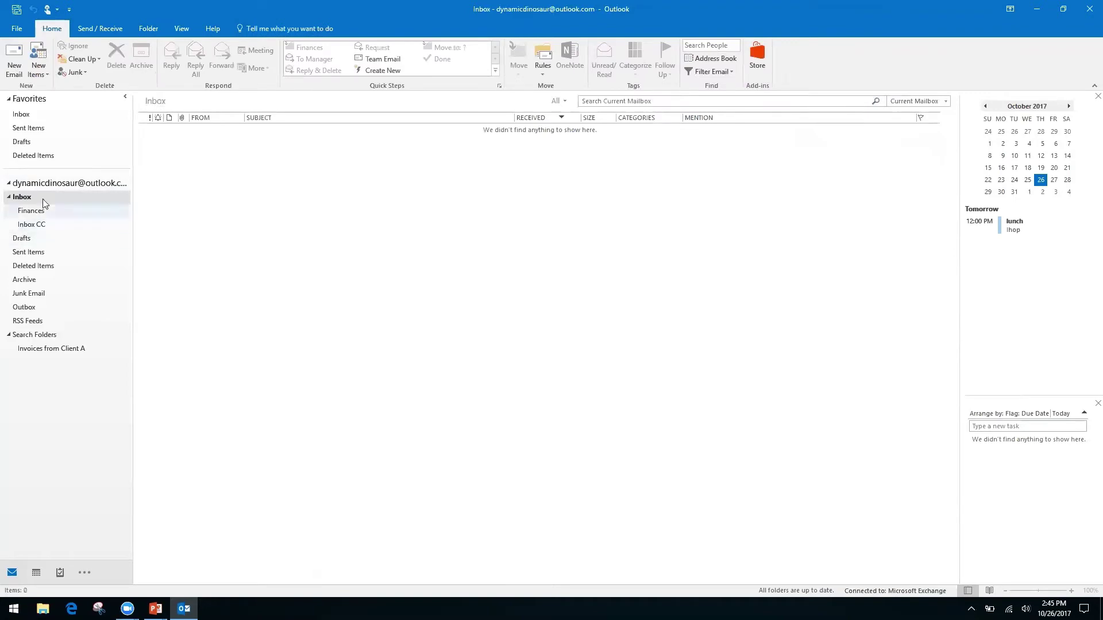
pyautogui.click(39, 224)
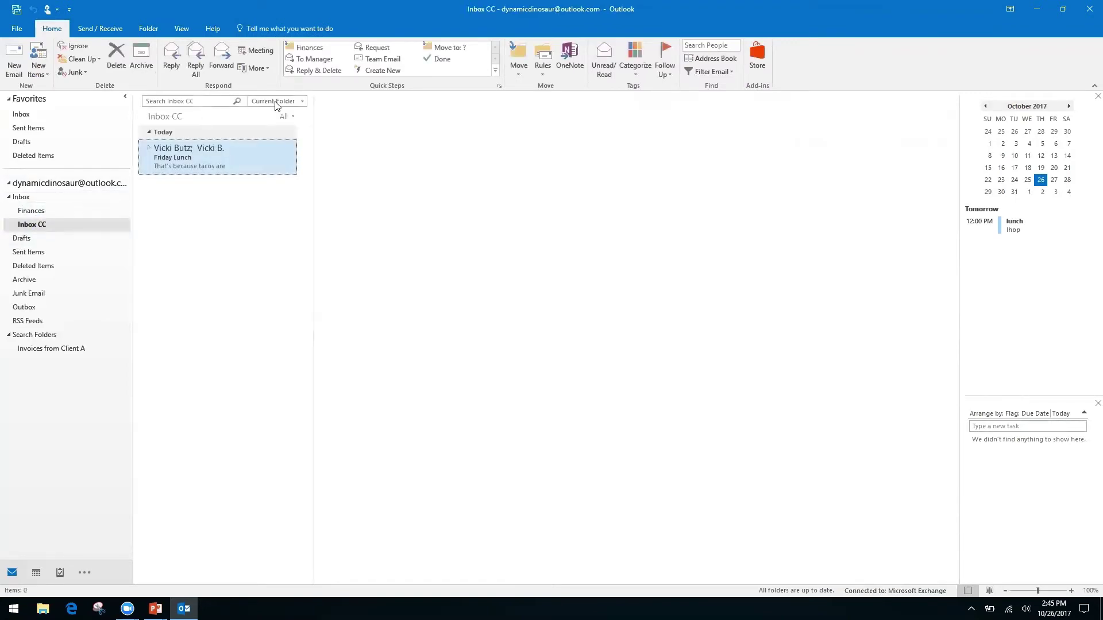
pyautogui.rightClick(198, 102)
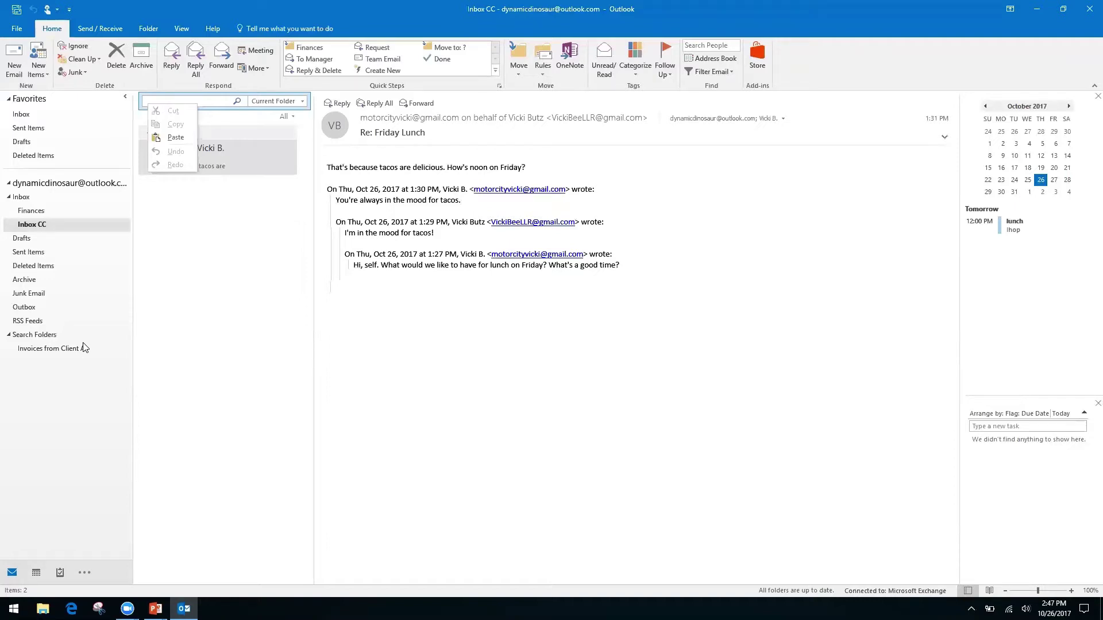
pyautogui.click(438, 361)
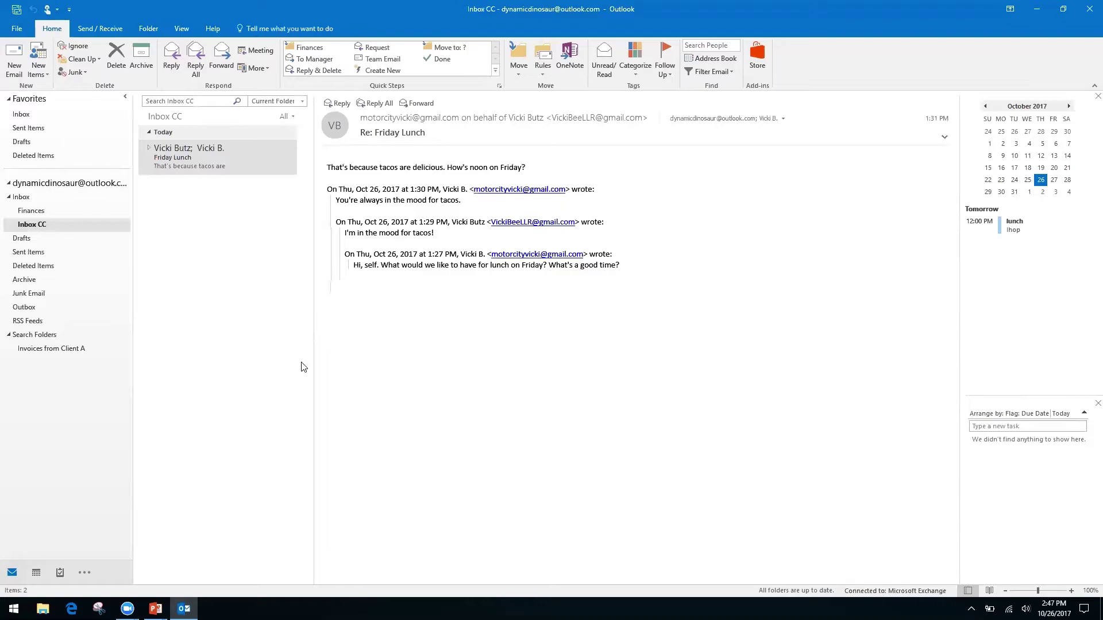
# - Advance the PowerPoint slide show to 'Forms, Templates, and Quick Parts', then return to Outlook
pyautogui.hotkey('alt', 'Tab')
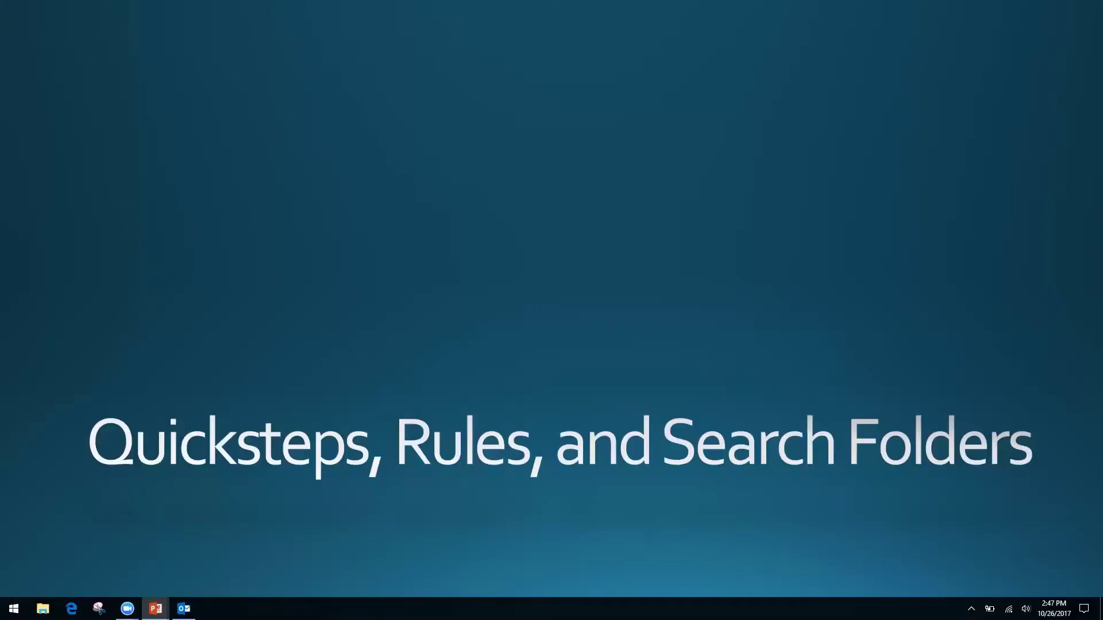
pyautogui.press('Right')
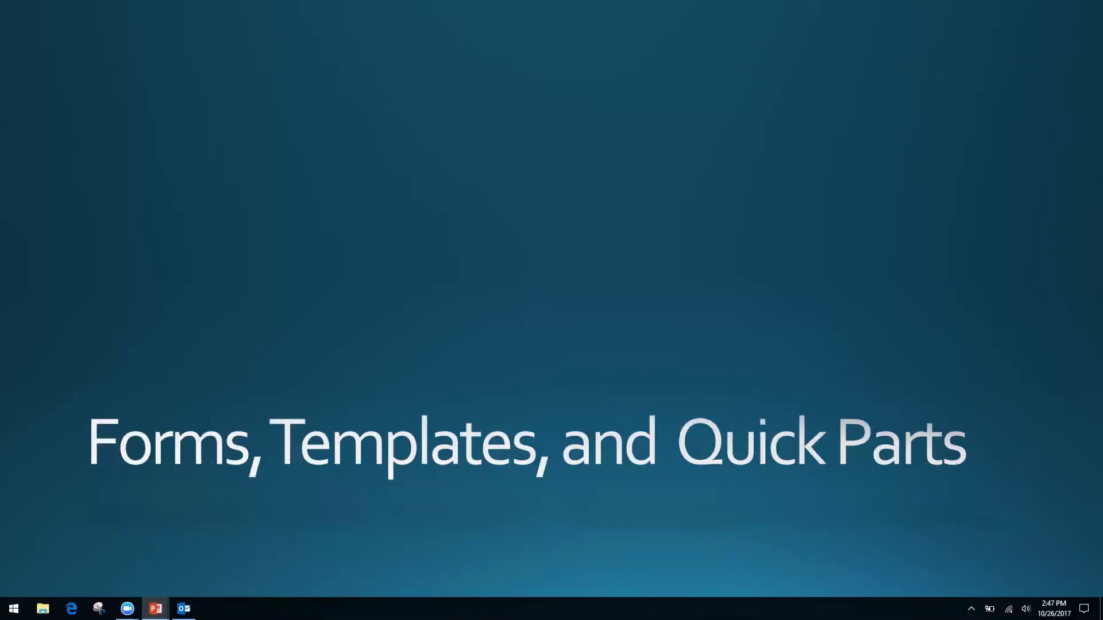
pyautogui.hotkey('alt', 'Tab')
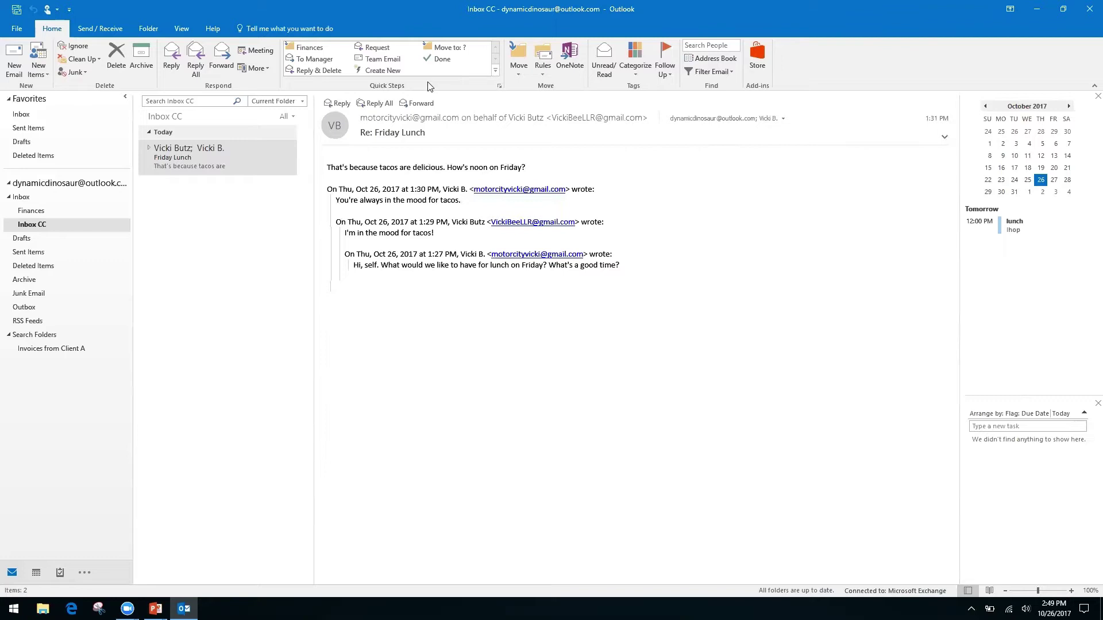
# - Bring up and dismiss the text options menus in the Friday Lunch message body
pyautogui.click(187, 161)
pyautogui.click(423, 265)
pyautogui.rightClick(424, 264)
pyautogui.click(375, 254)
pyautogui.rightClick(375, 253)
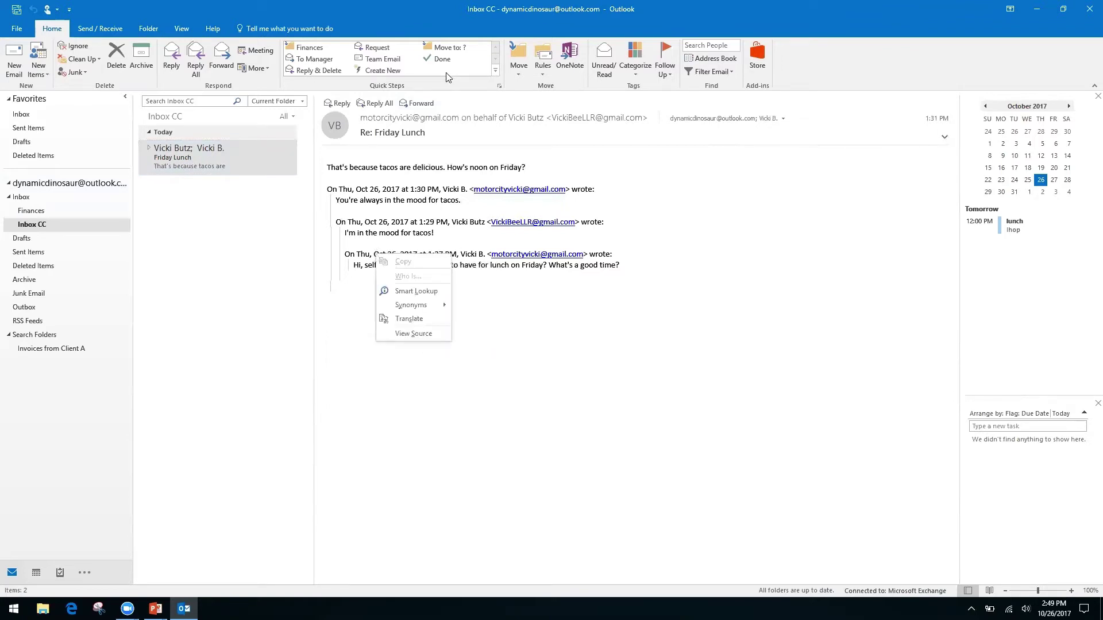
pyautogui.click(809, 69)
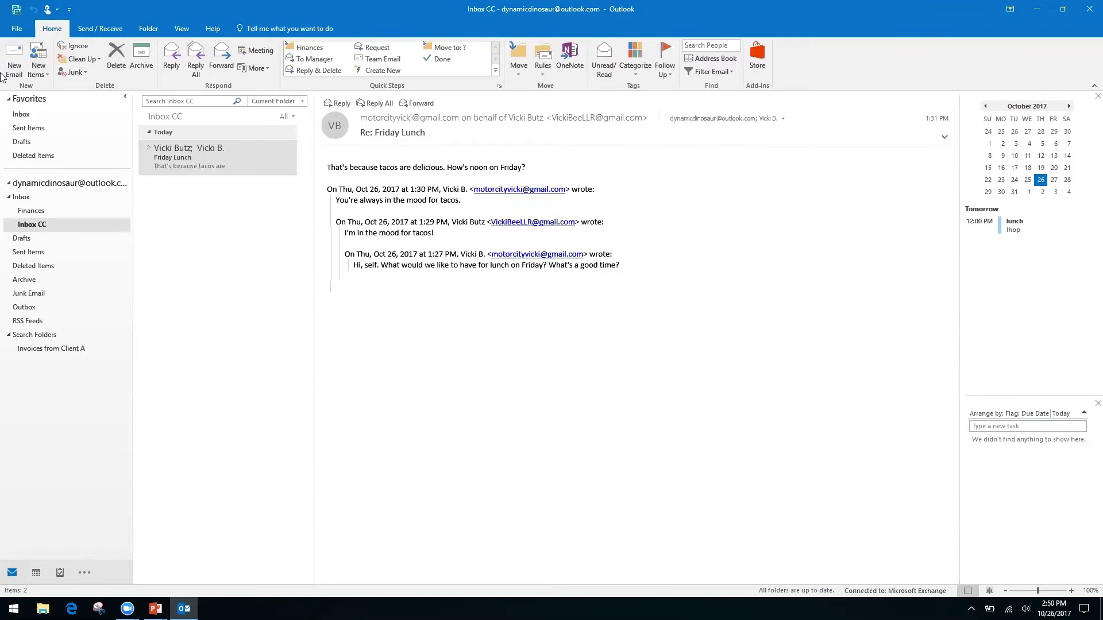
# - Start a new email with the subject 'Monthly Report'
pyautogui.click(14, 58)
pyautogui.click(109, 236)
pyautogui.click(190, 211)
pyautogui.write('Monthly Report')
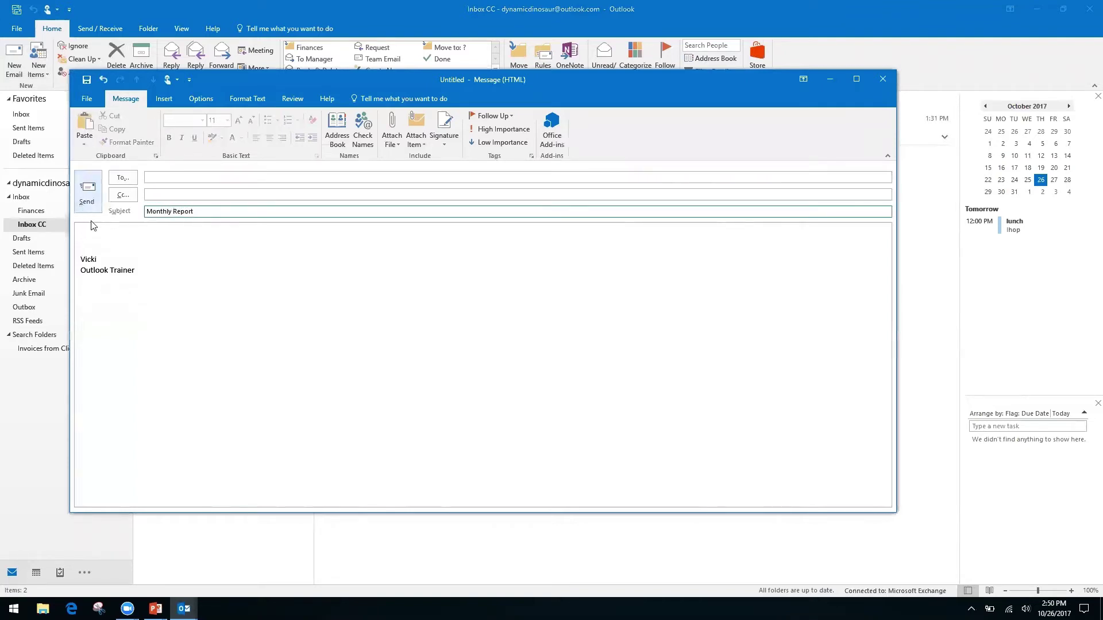
# - Write 'Month', 'Date' and 'Information, see spreadsheet' on separate body lines, then show the draft's Info page
pyautogui.click(110, 234)
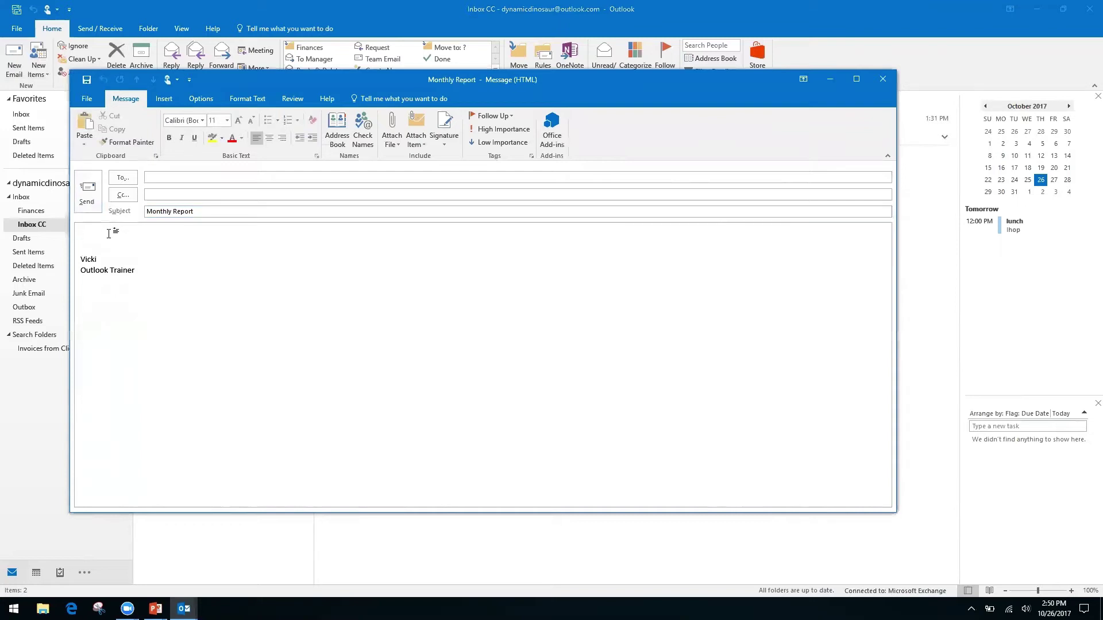
pyautogui.write('Month')
pyautogui.press('Return')
pyautogui.write('Date')
pyautogui.press('Return')
pyautogui.press('Return')
pyautogui.write('Information, see spreadsheet')
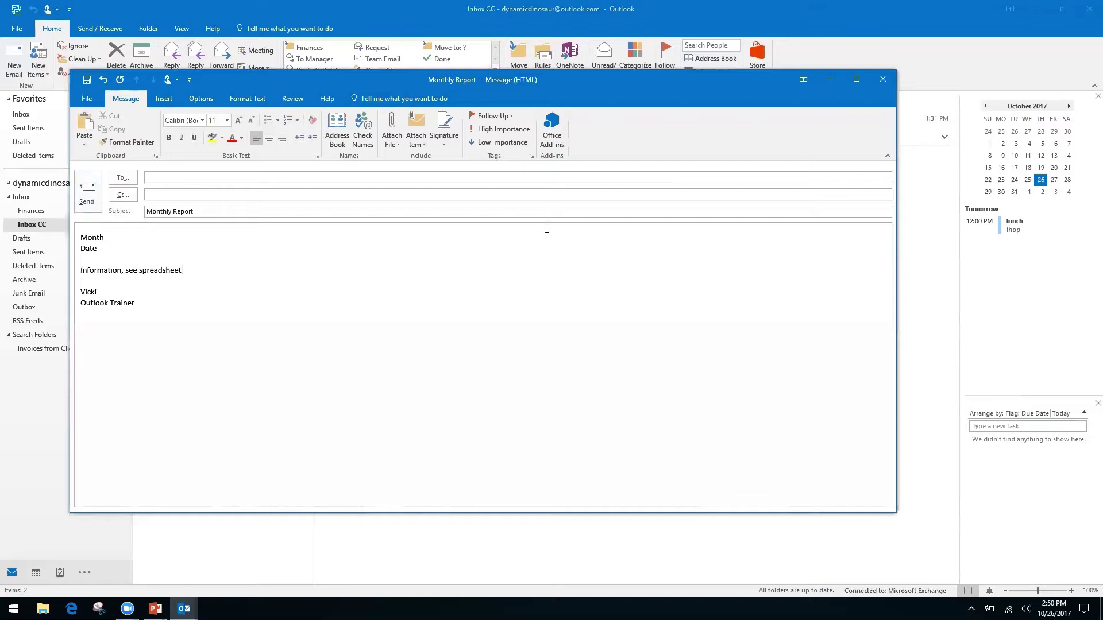
pyautogui.click(85, 99)
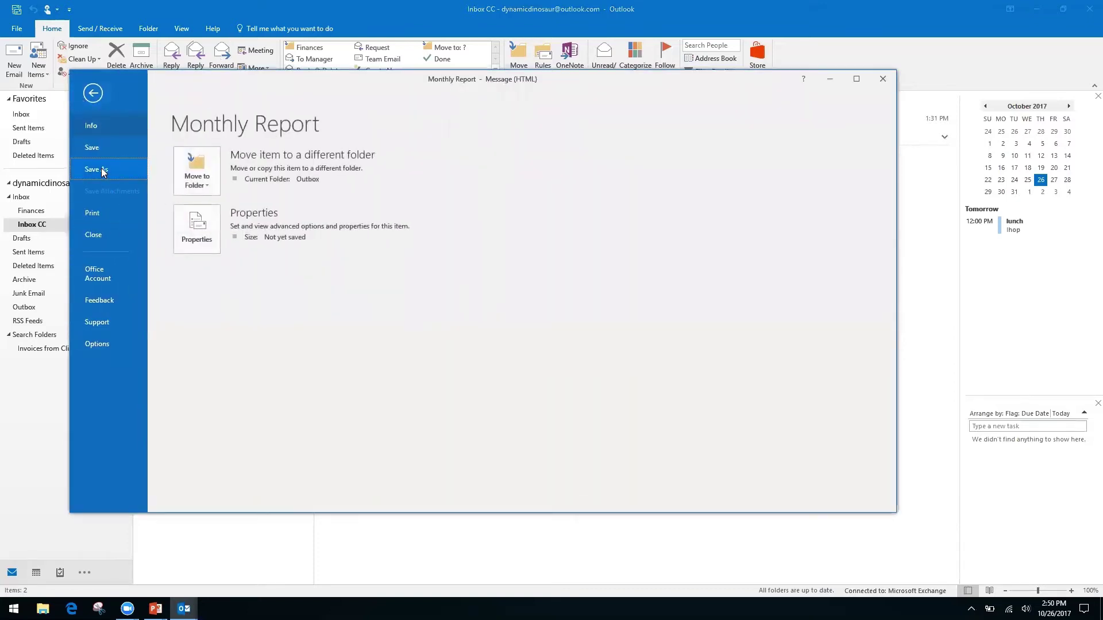
pyautogui.click(101, 168)
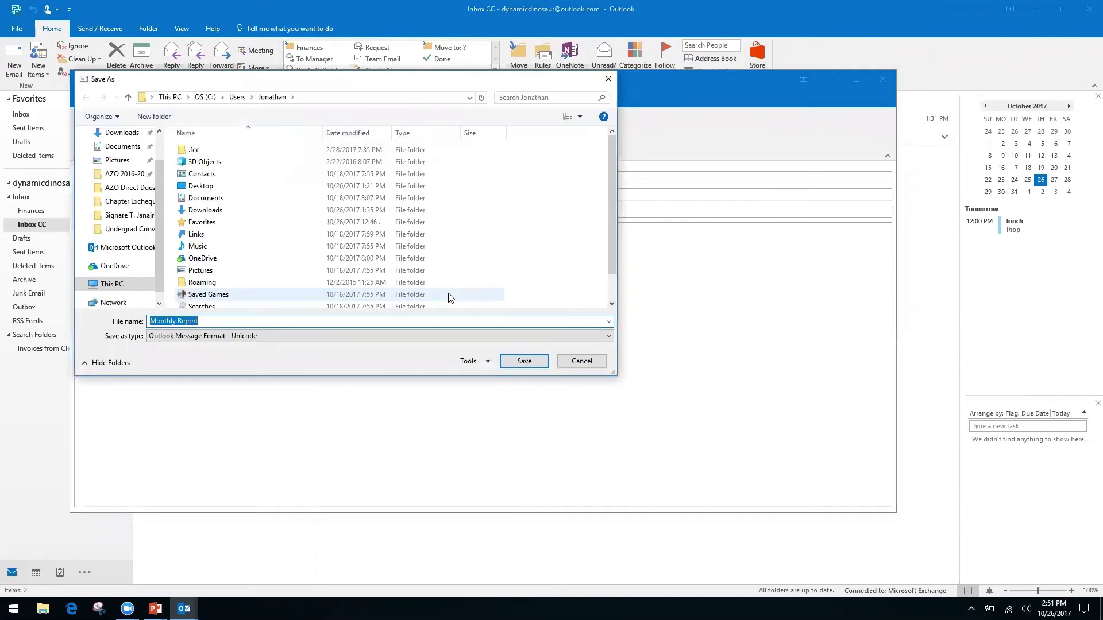
pyautogui.click(587, 337)
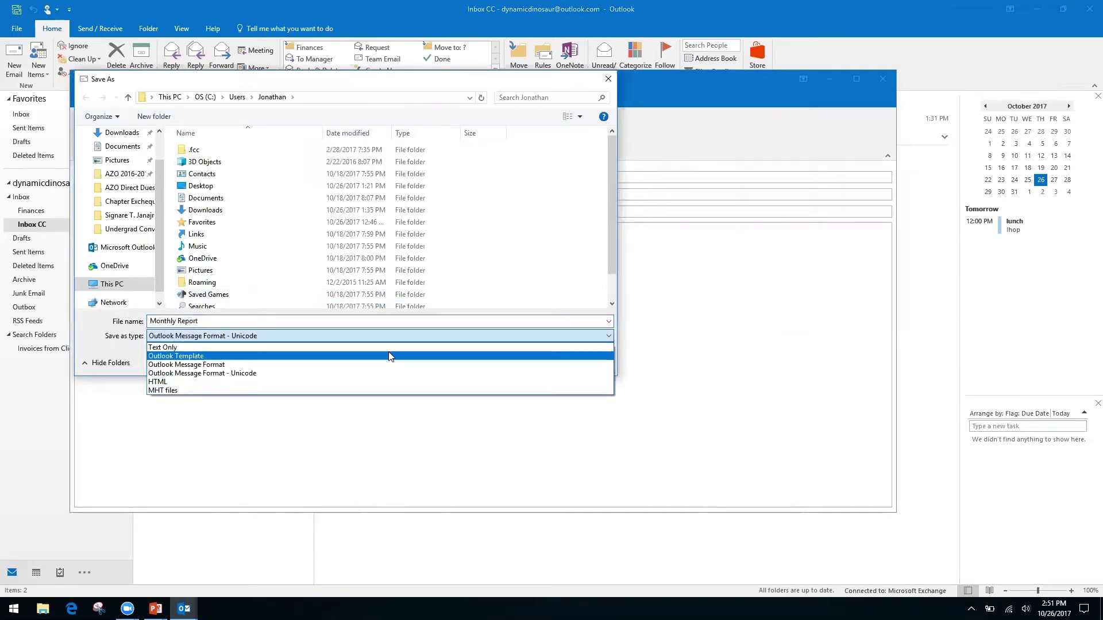
pyautogui.click(188, 381)
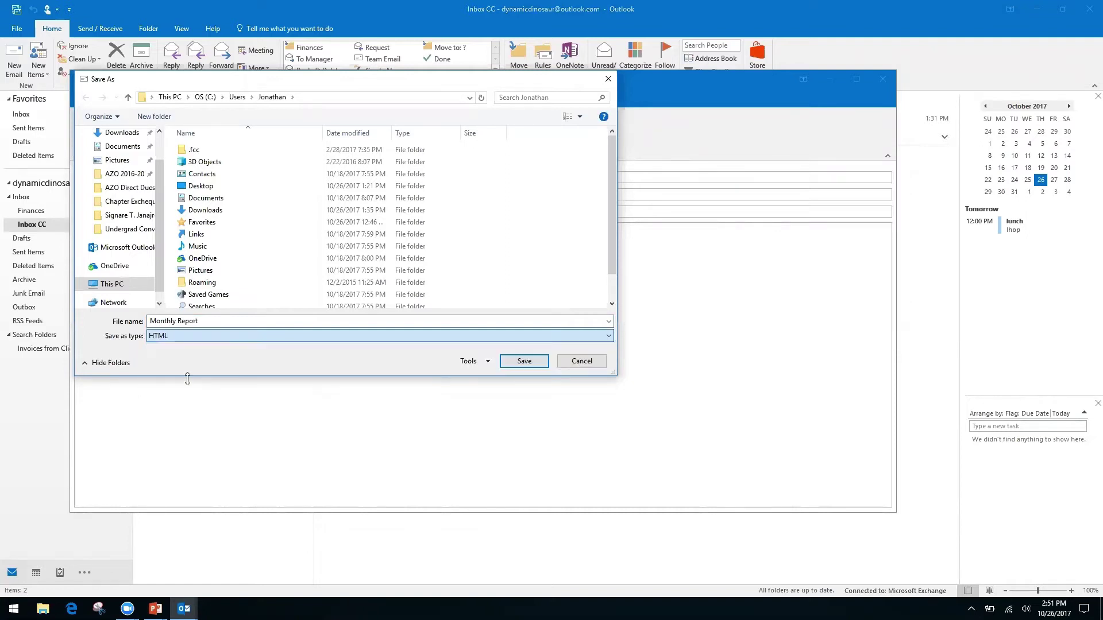
pyautogui.click(587, 362)
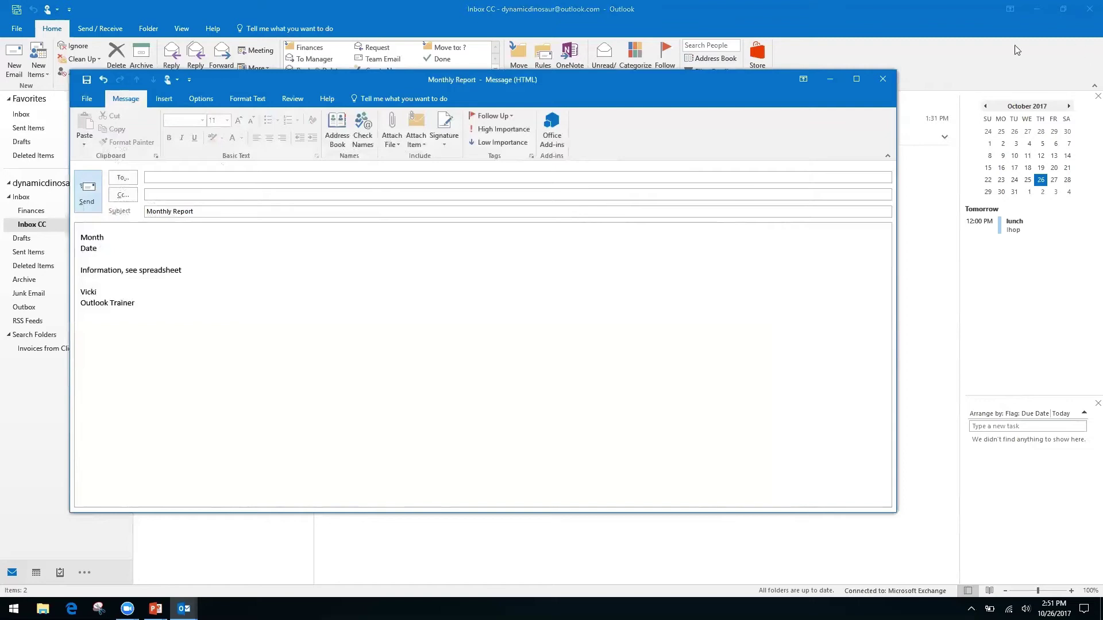
# - Discard the Monthly Report draft and advance PowerPoint to 'How to Speed Up Outlook Search'
pyautogui.click(882, 81)
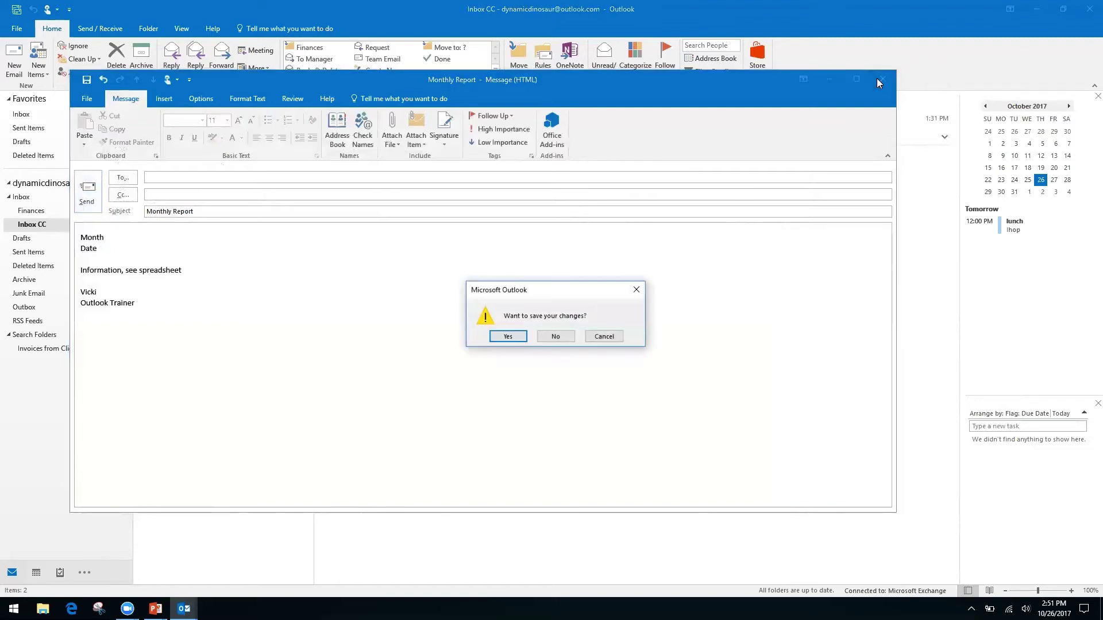
pyautogui.click(554, 336)
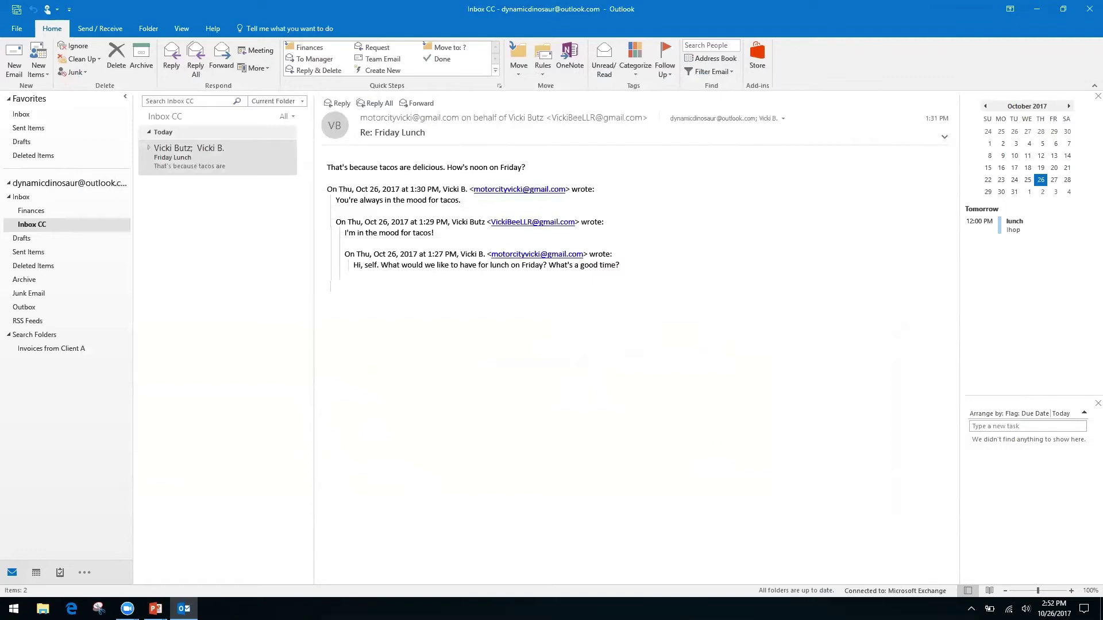
pyautogui.hotkey('alt', 'Tab')
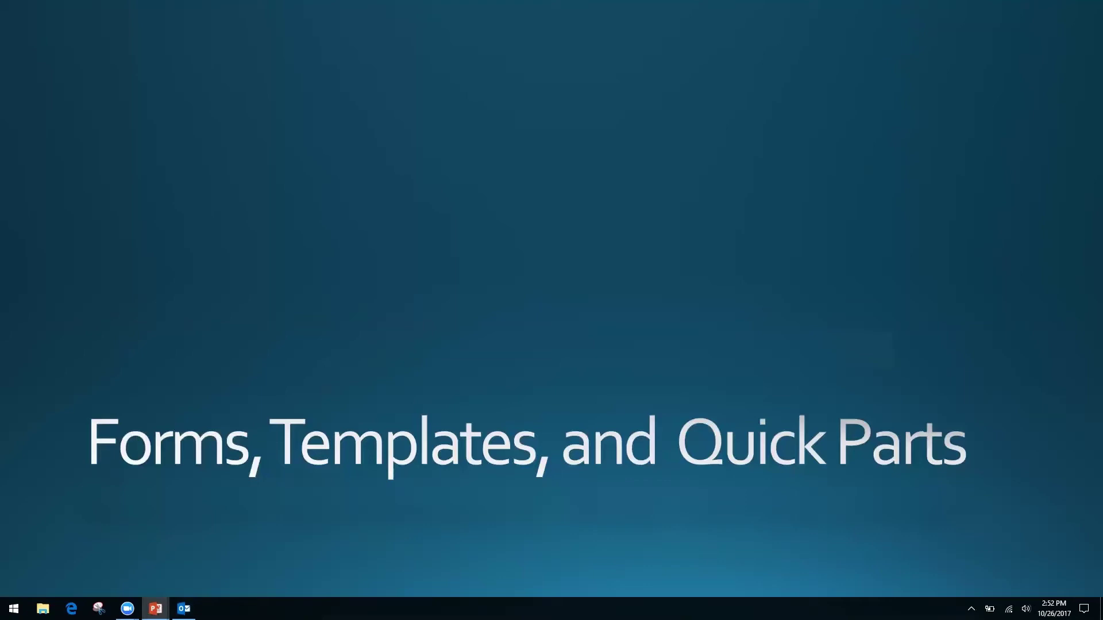
pyautogui.press('Right')
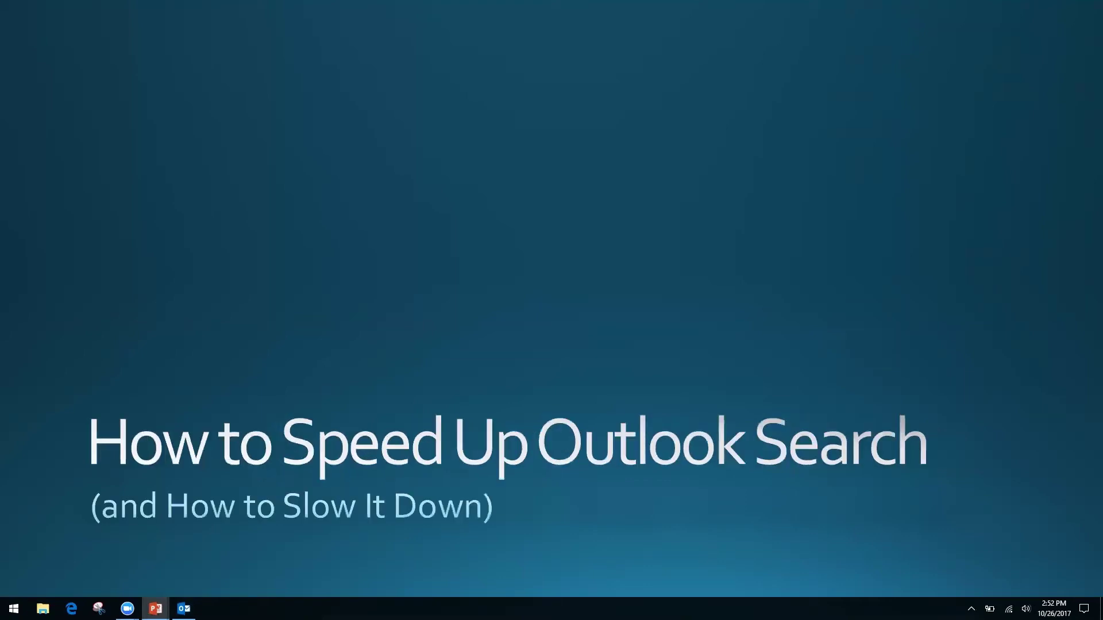